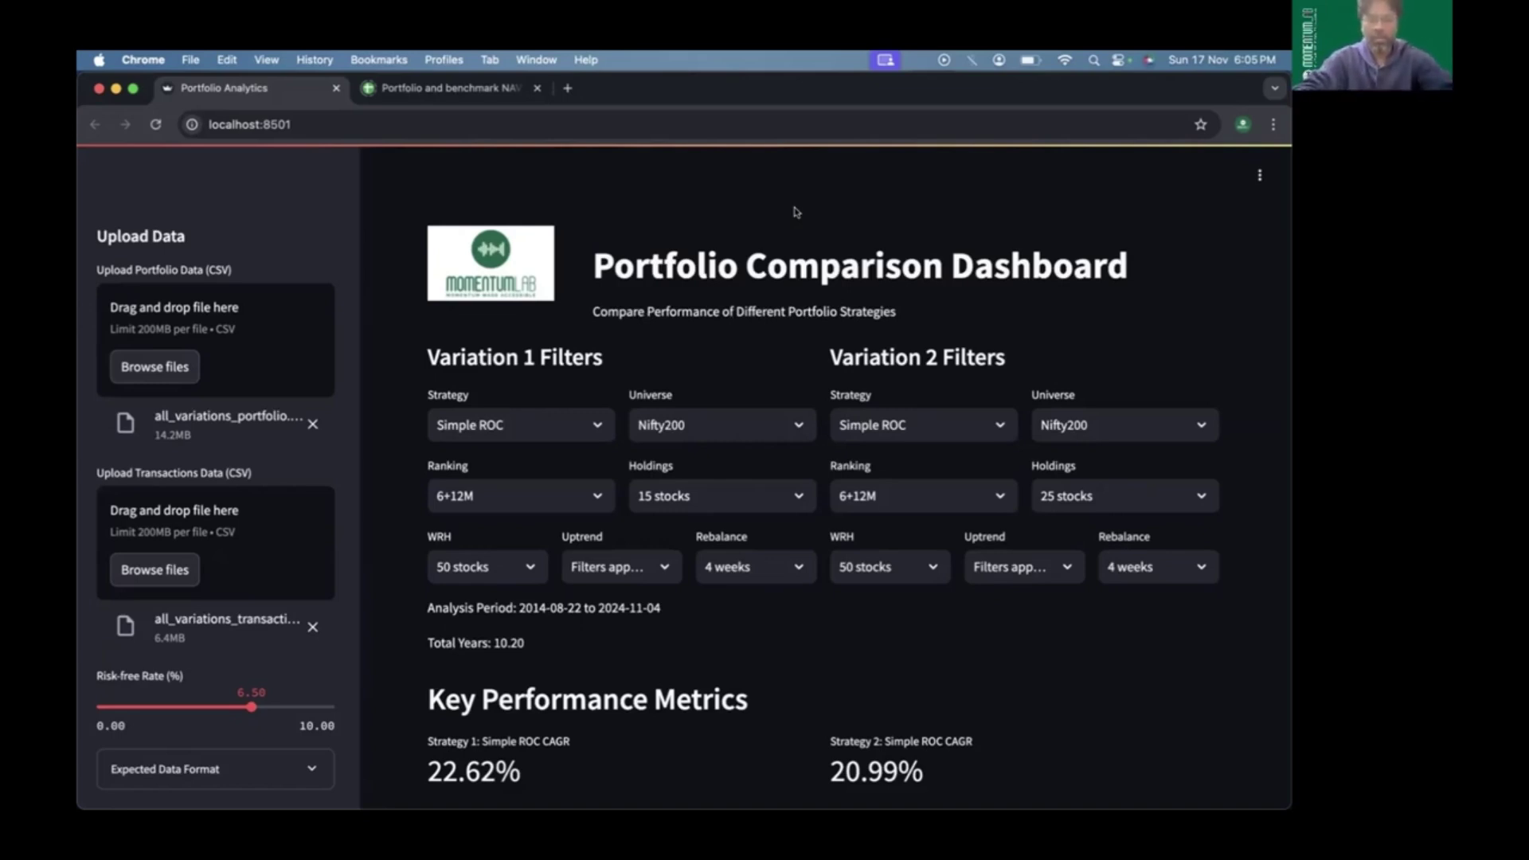
scroll(798, 215, down, 1)
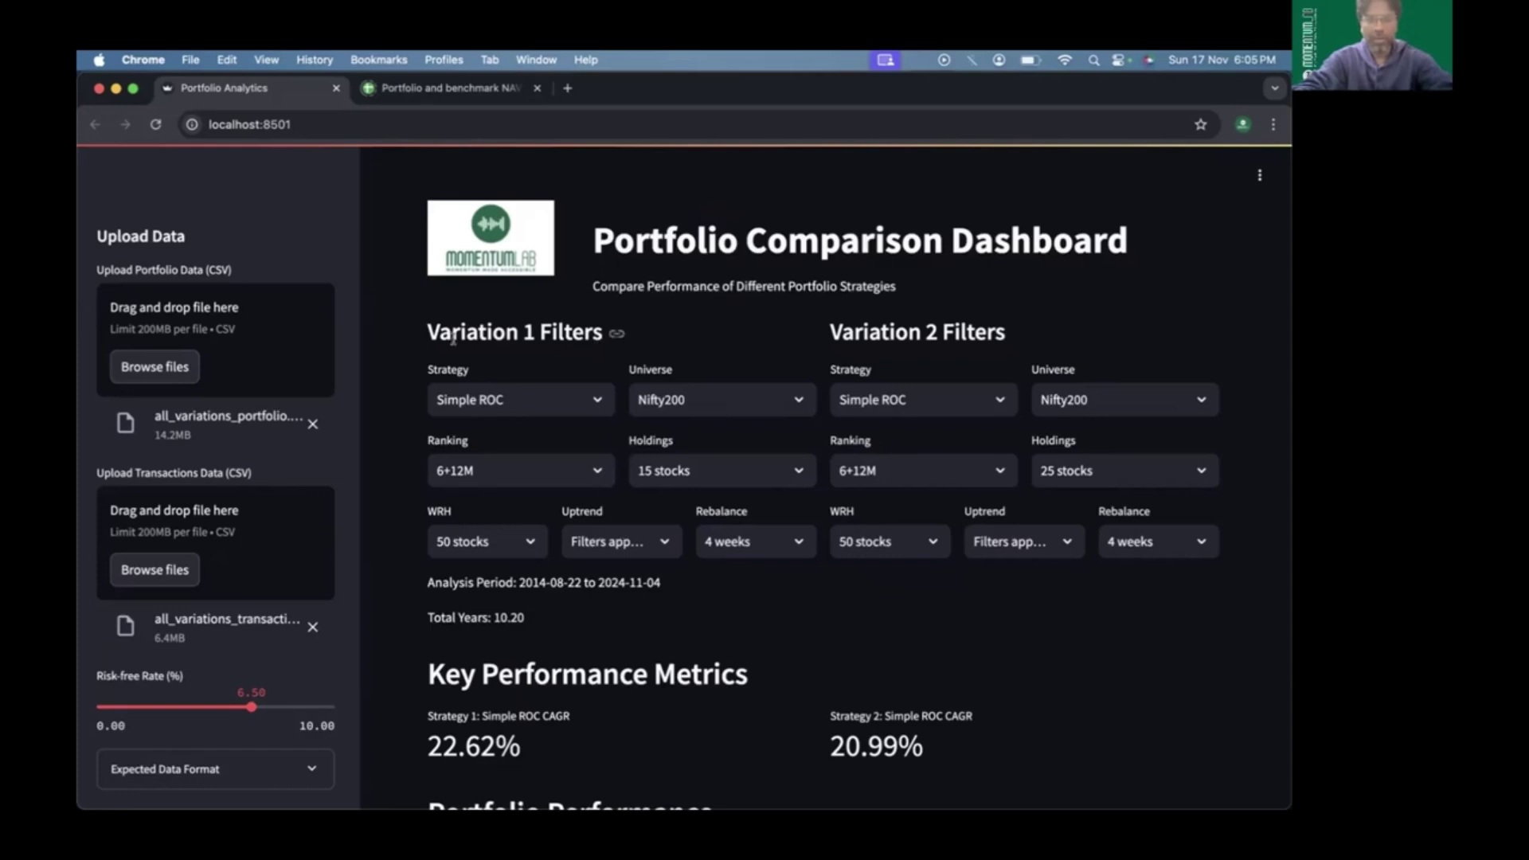
Review Variation 1 filters, keeping 6+12M ranking, Nifty200 universe and 15-stock holdings unchanged.
drag(477, 333, 539, 333)
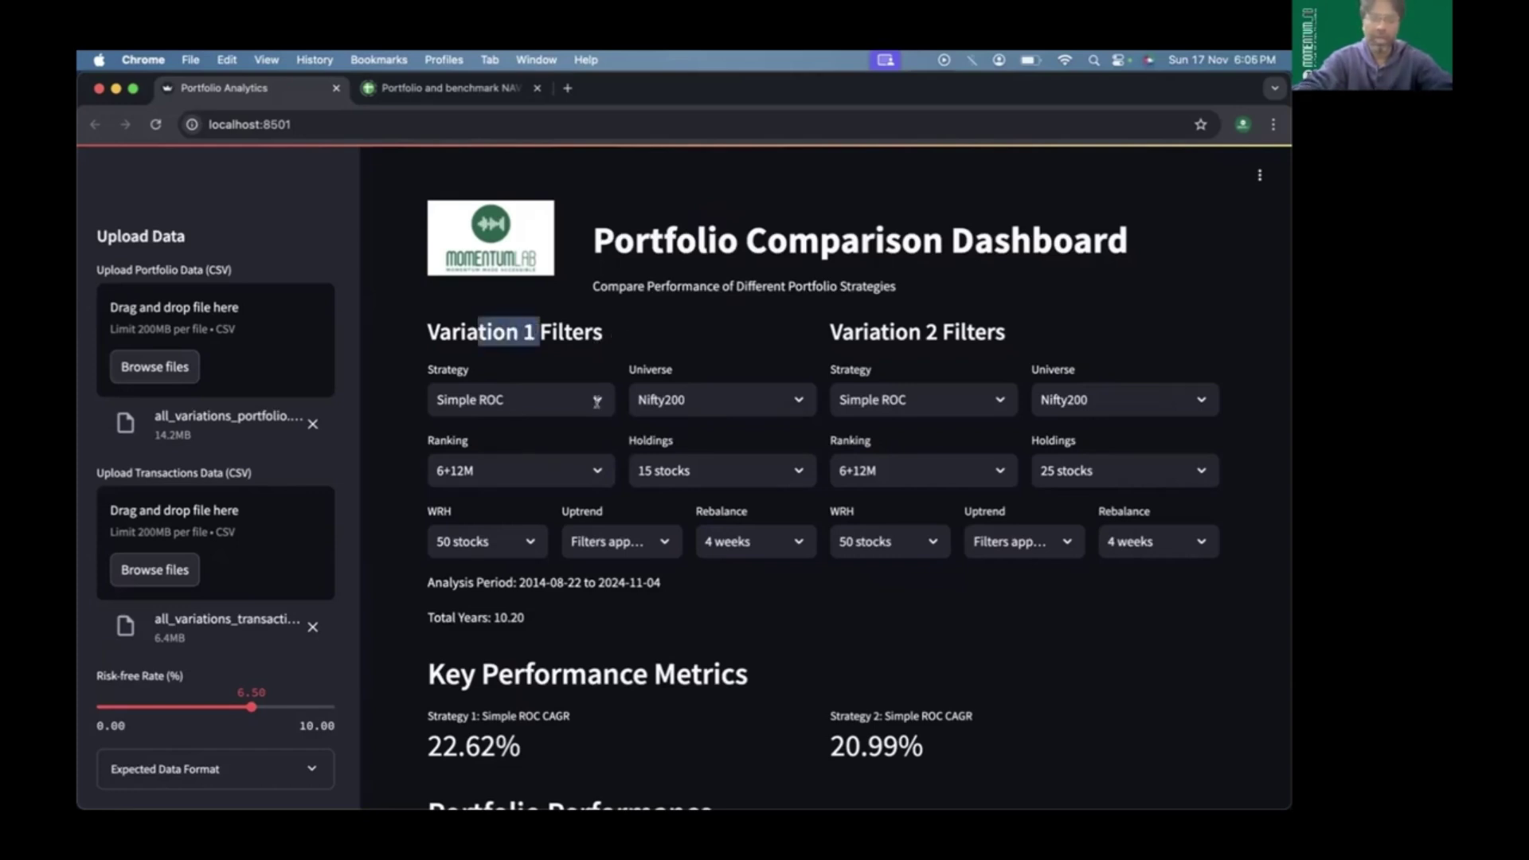
click(588, 457)
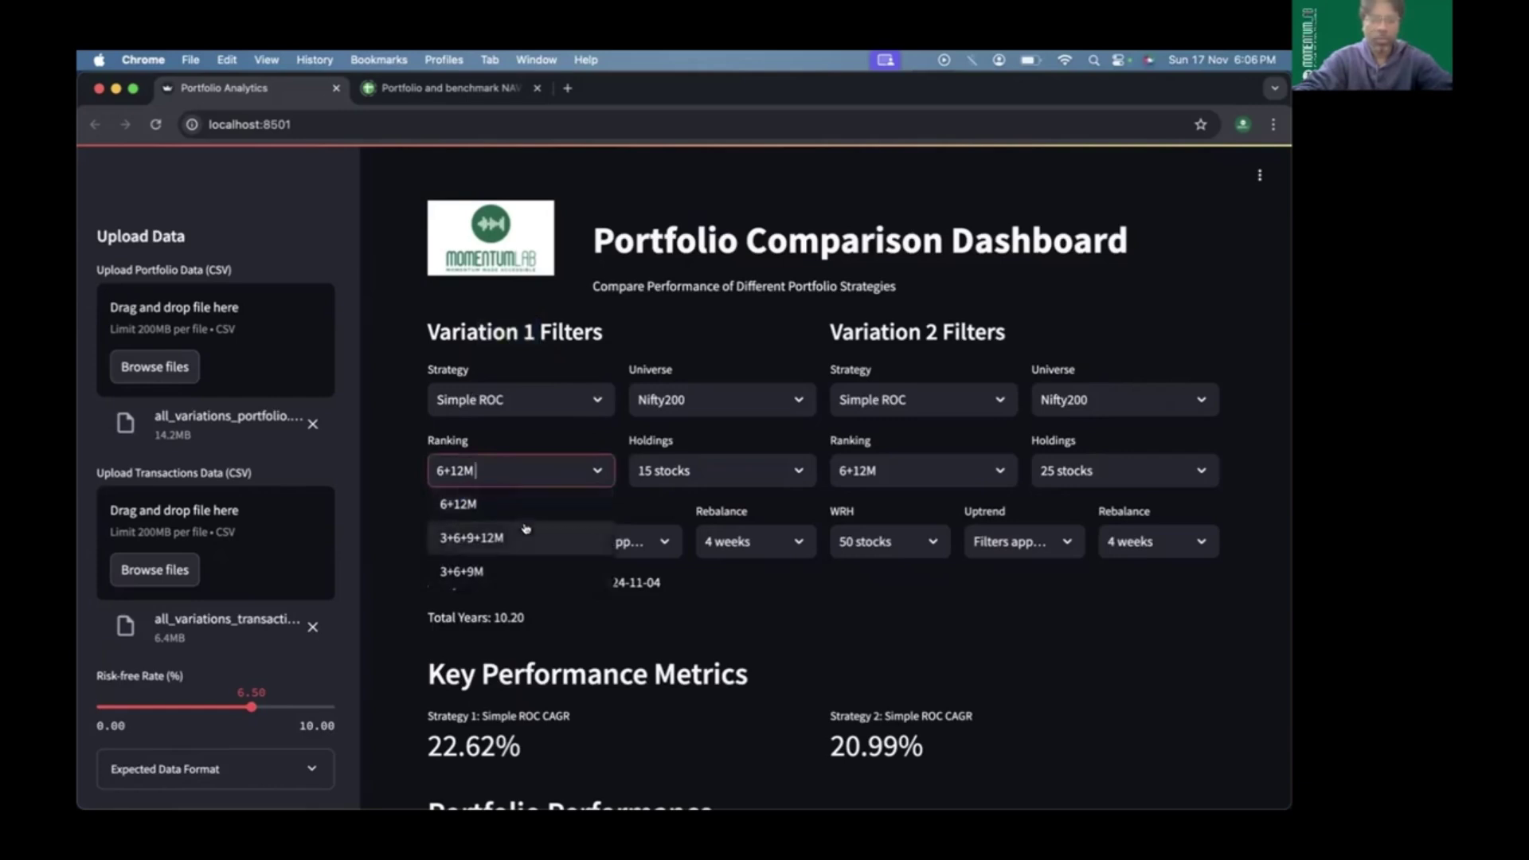
key(Caps_Lock)
click(719, 341)
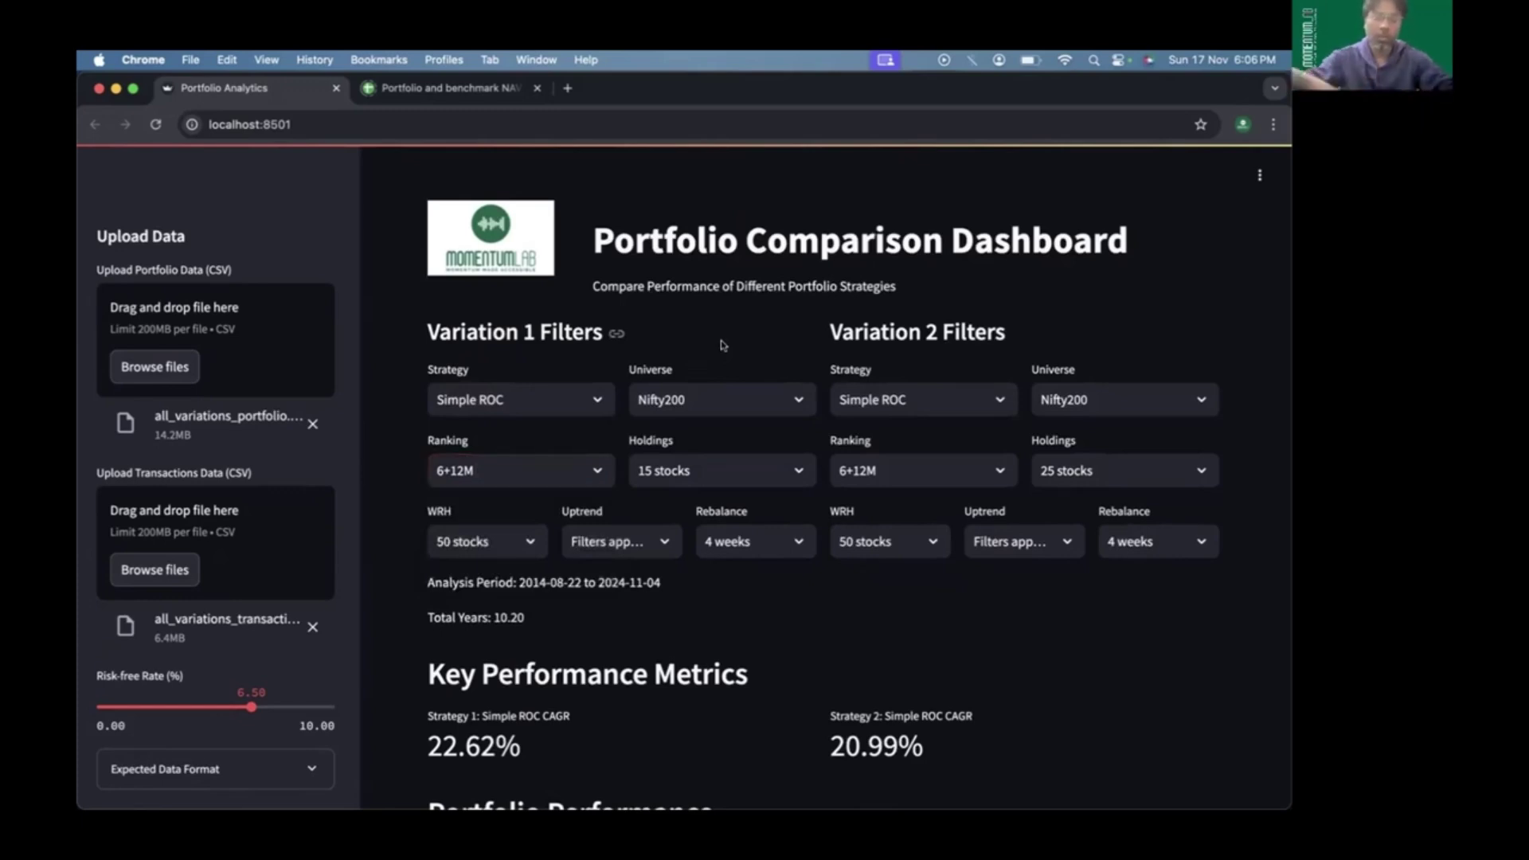
click(798, 394)
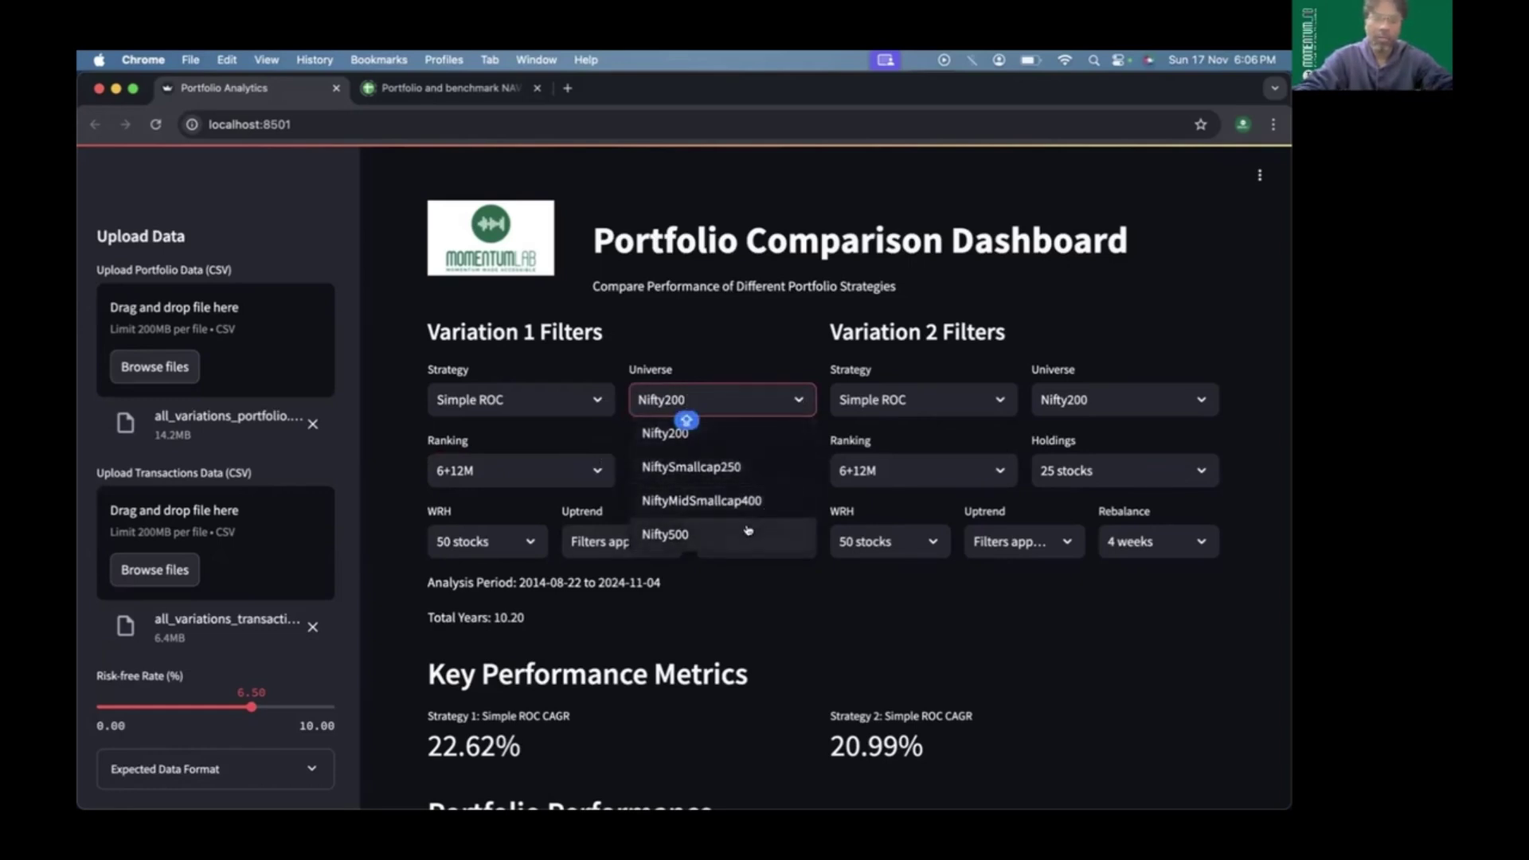
click(785, 346)
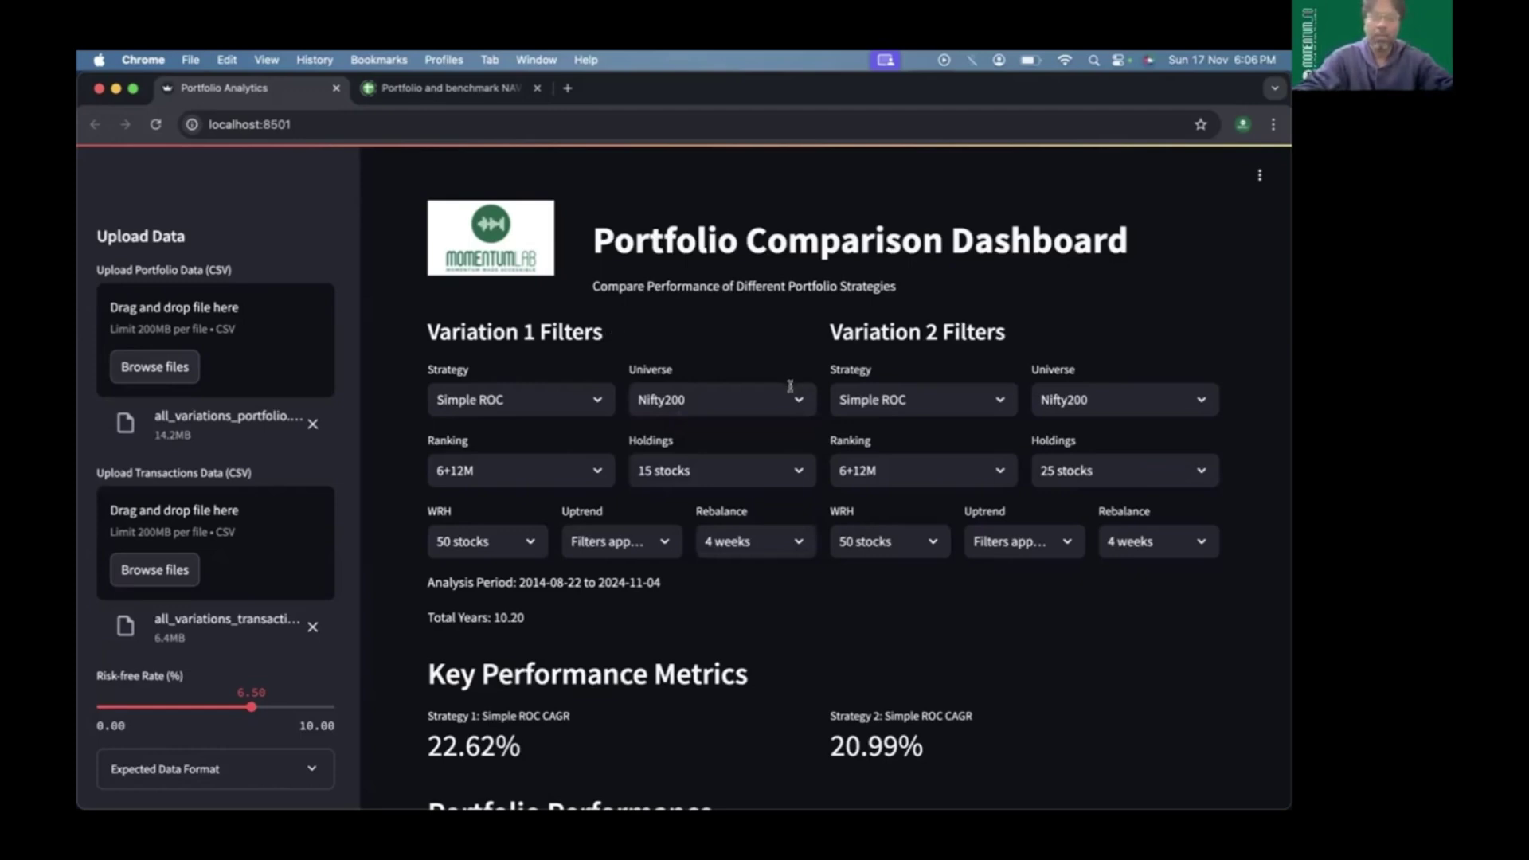
click(783, 470)
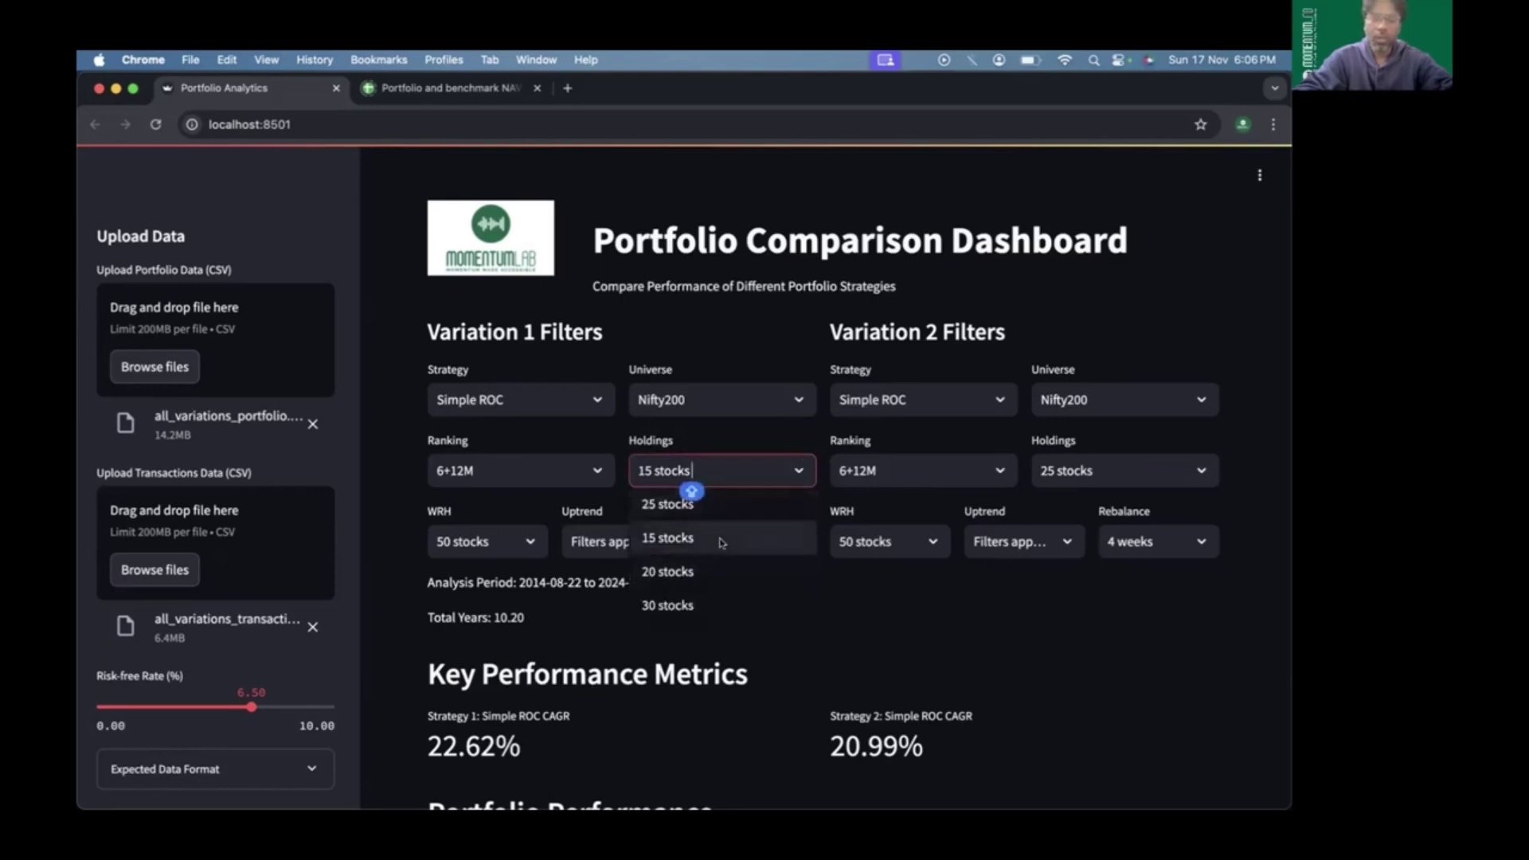
click(761, 358)
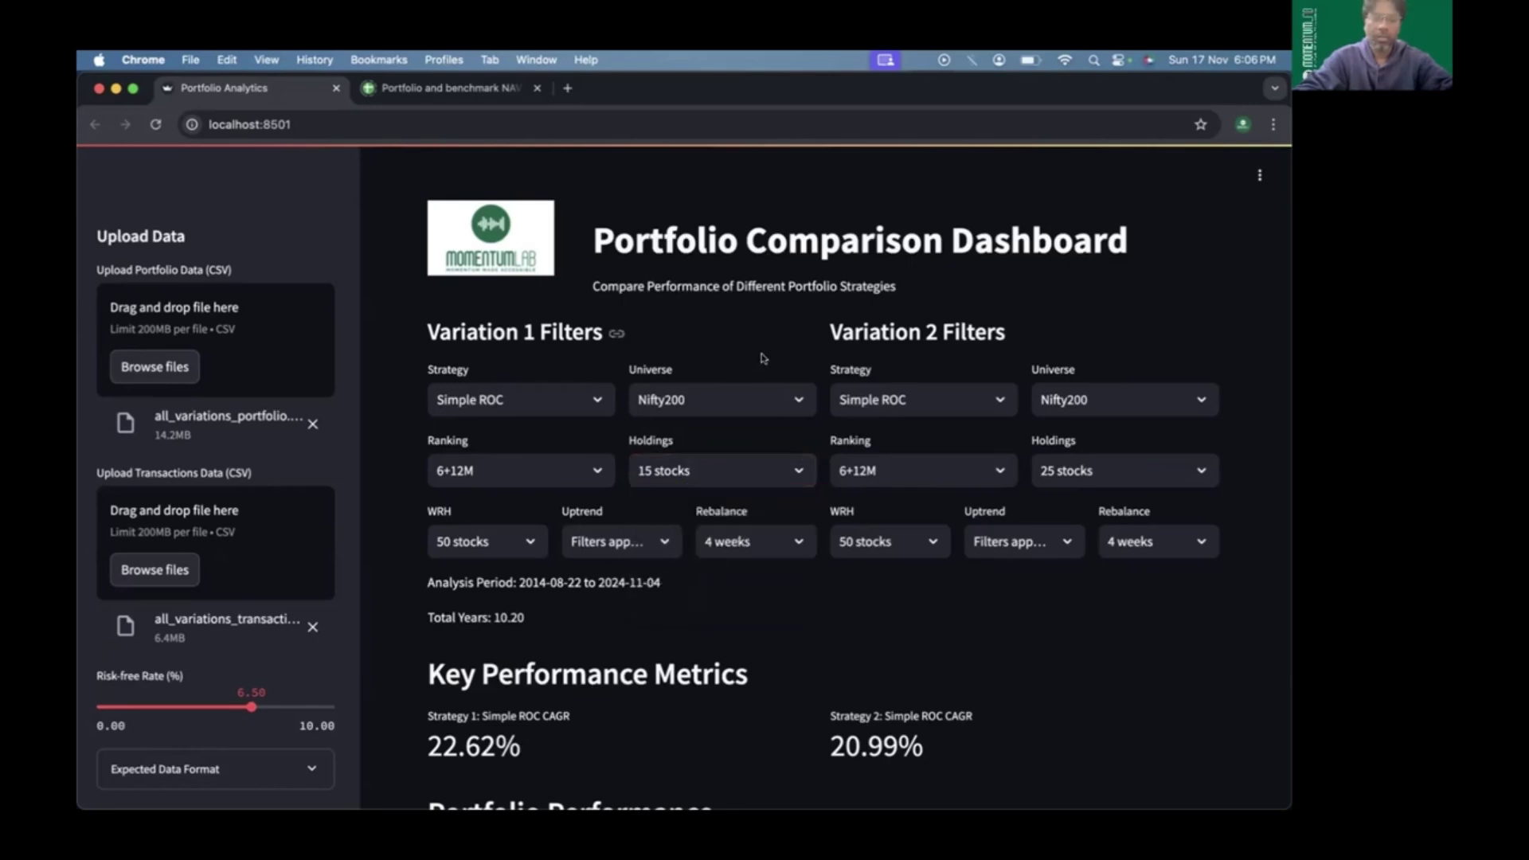
Review WRH, rebalance and uptrend options for both variations without changing them.
click(524, 540)
click(529, 511)
click(931, 538)
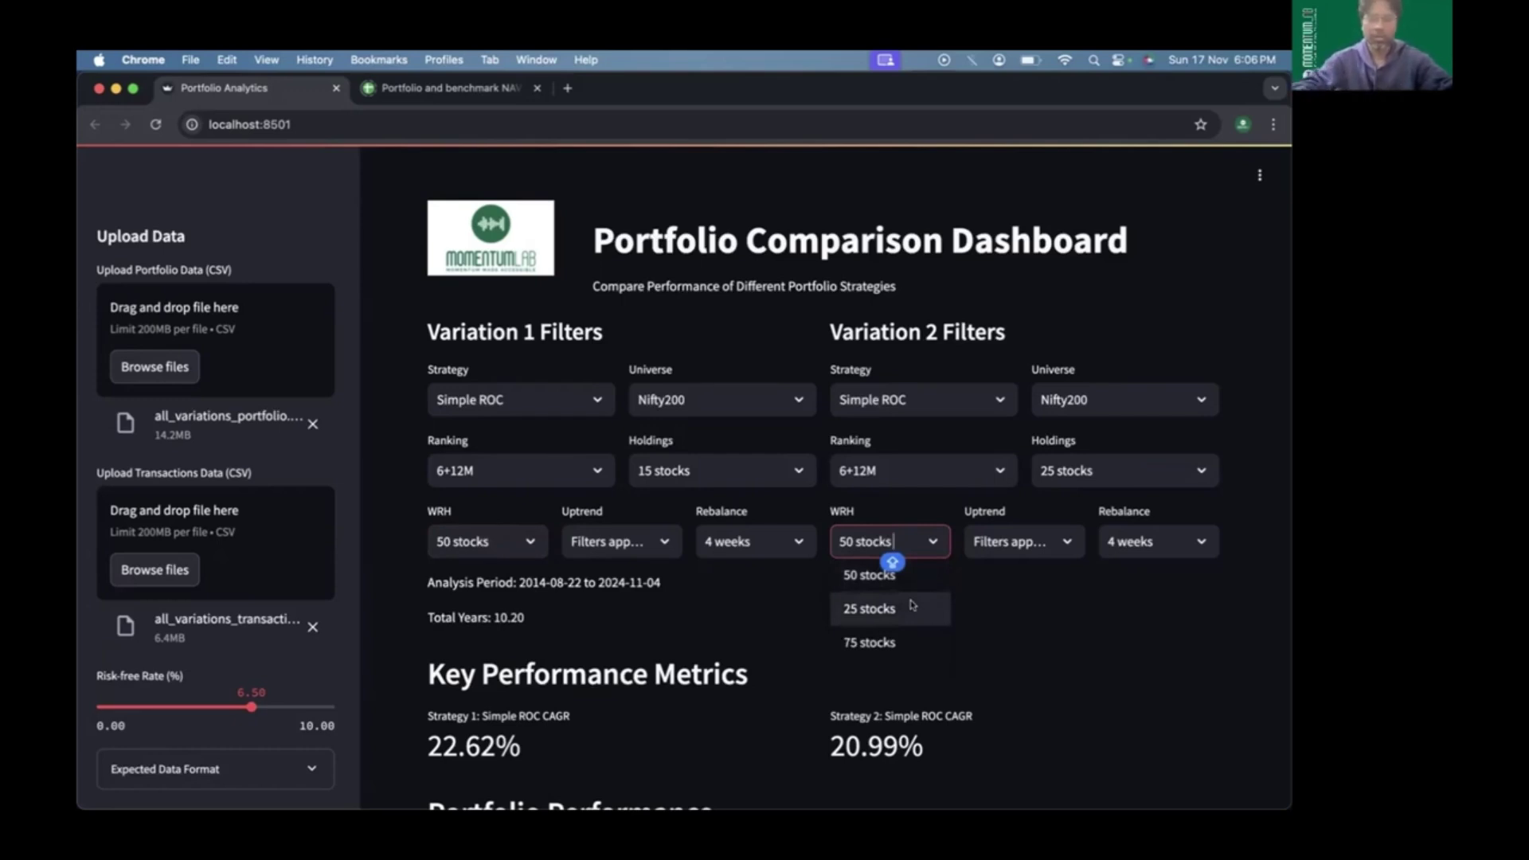
click(988, 597)
click(785, 535)
click(823, 590)
click(679, 540)
click(791, 576)
click(1056, 537)
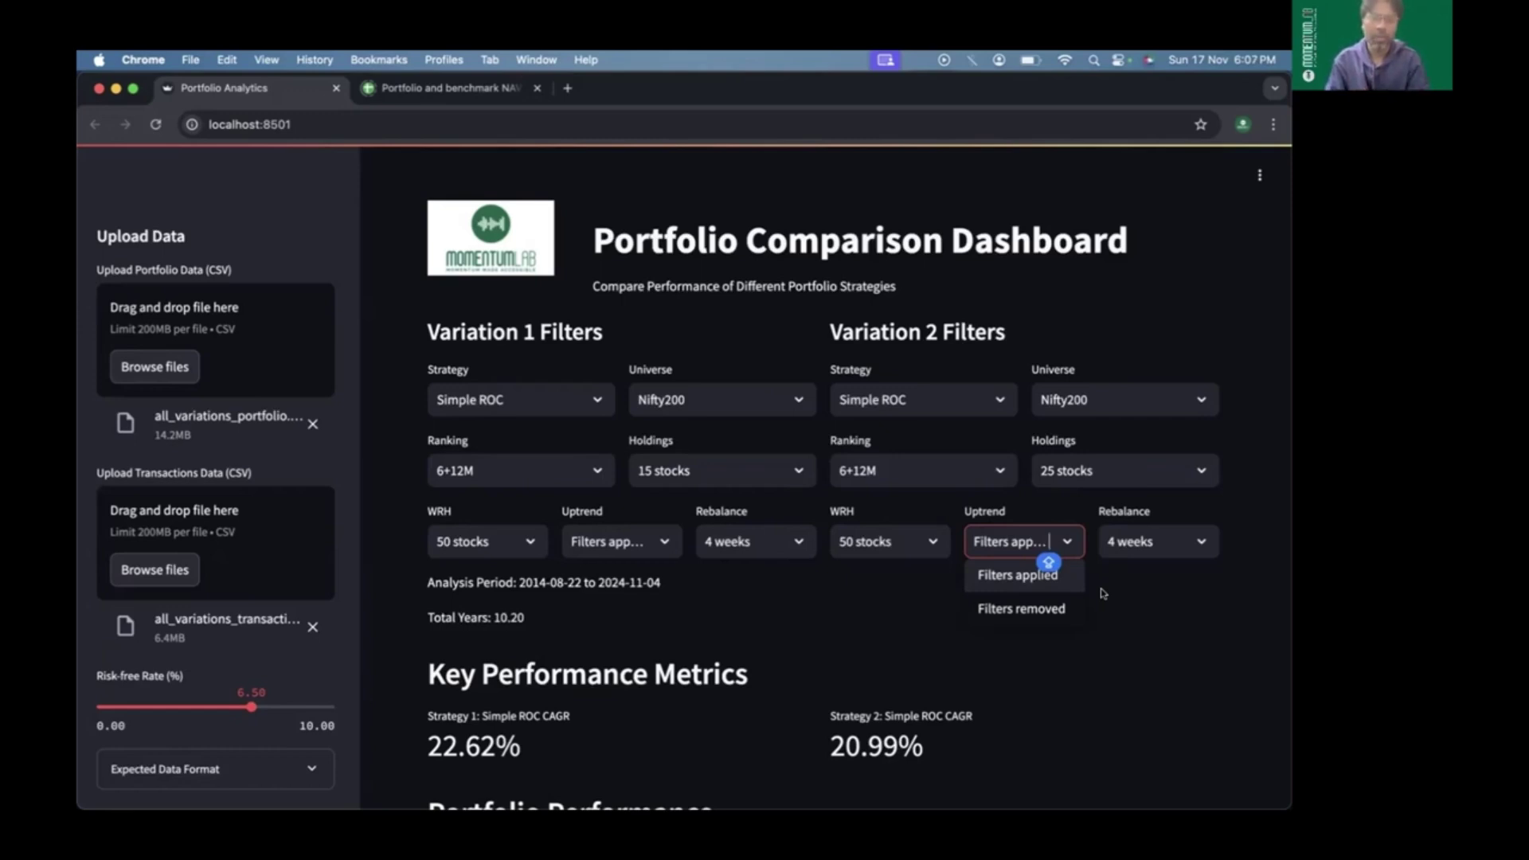
click(1101, 593)
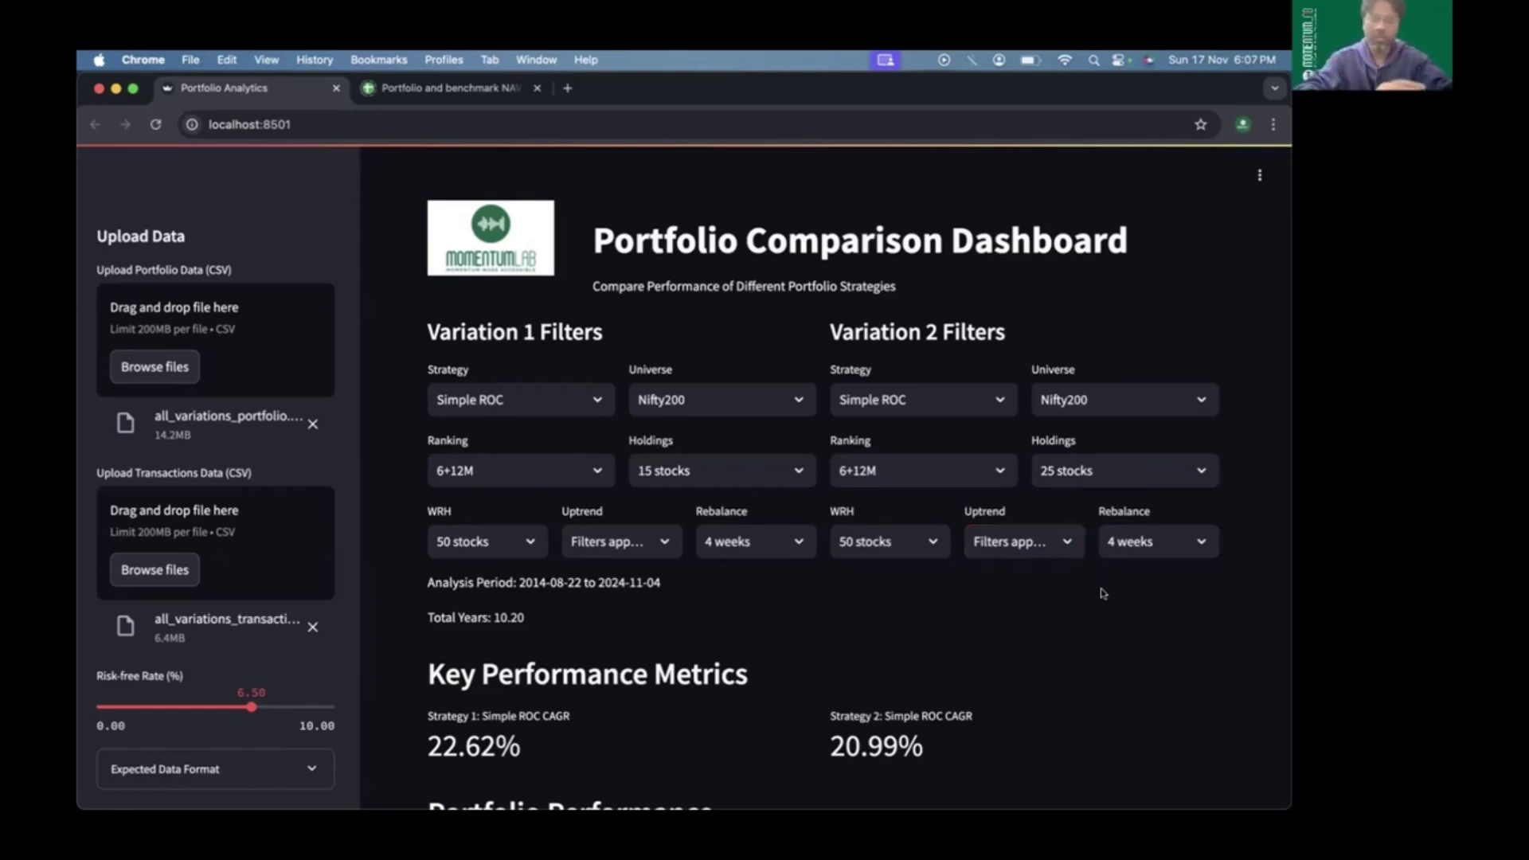
click(1047, 541)
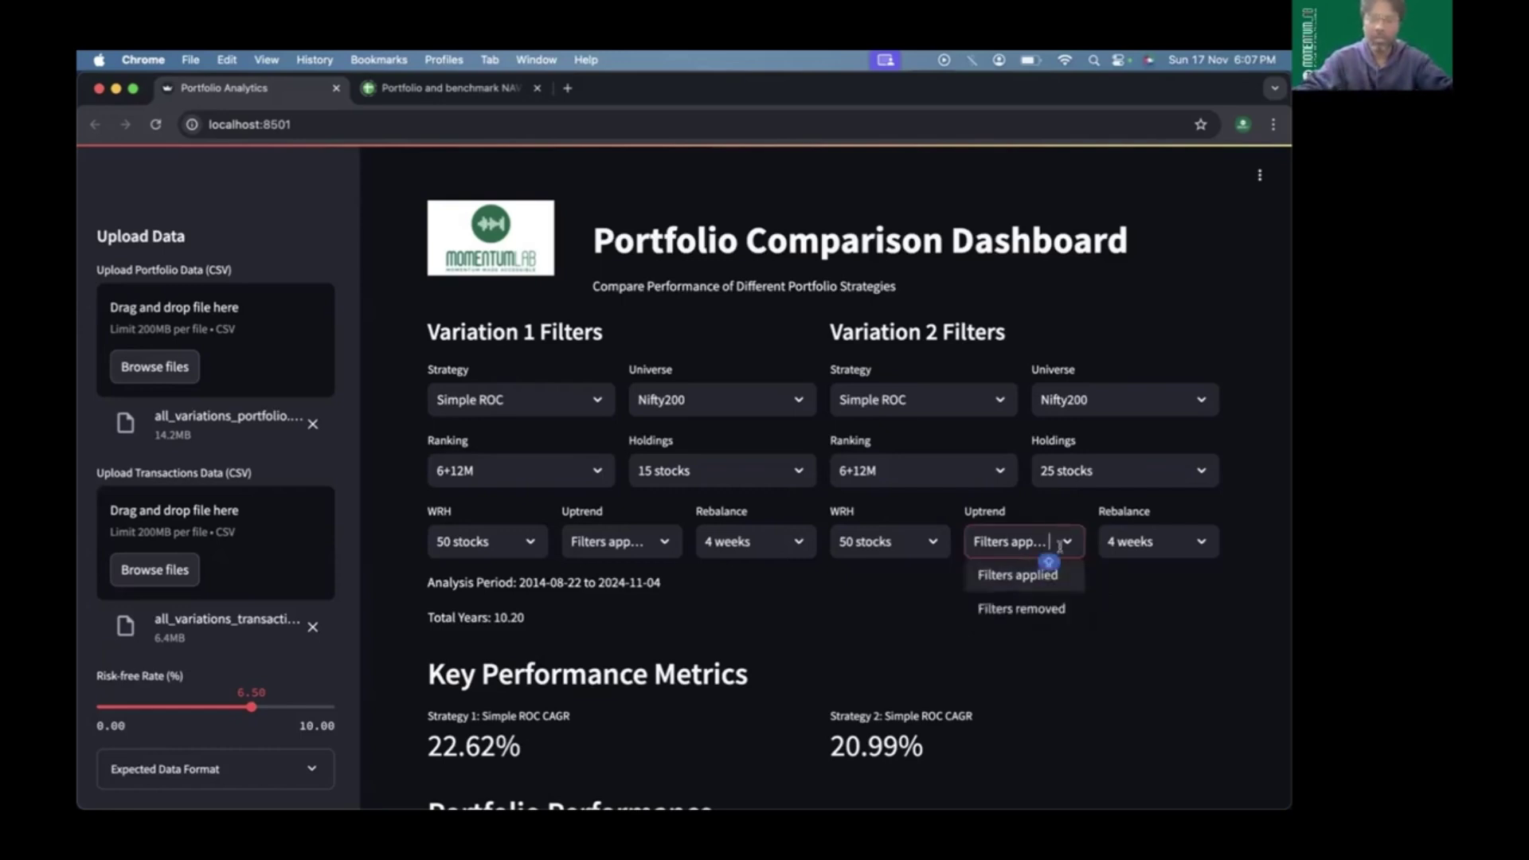
click(1111, 594)
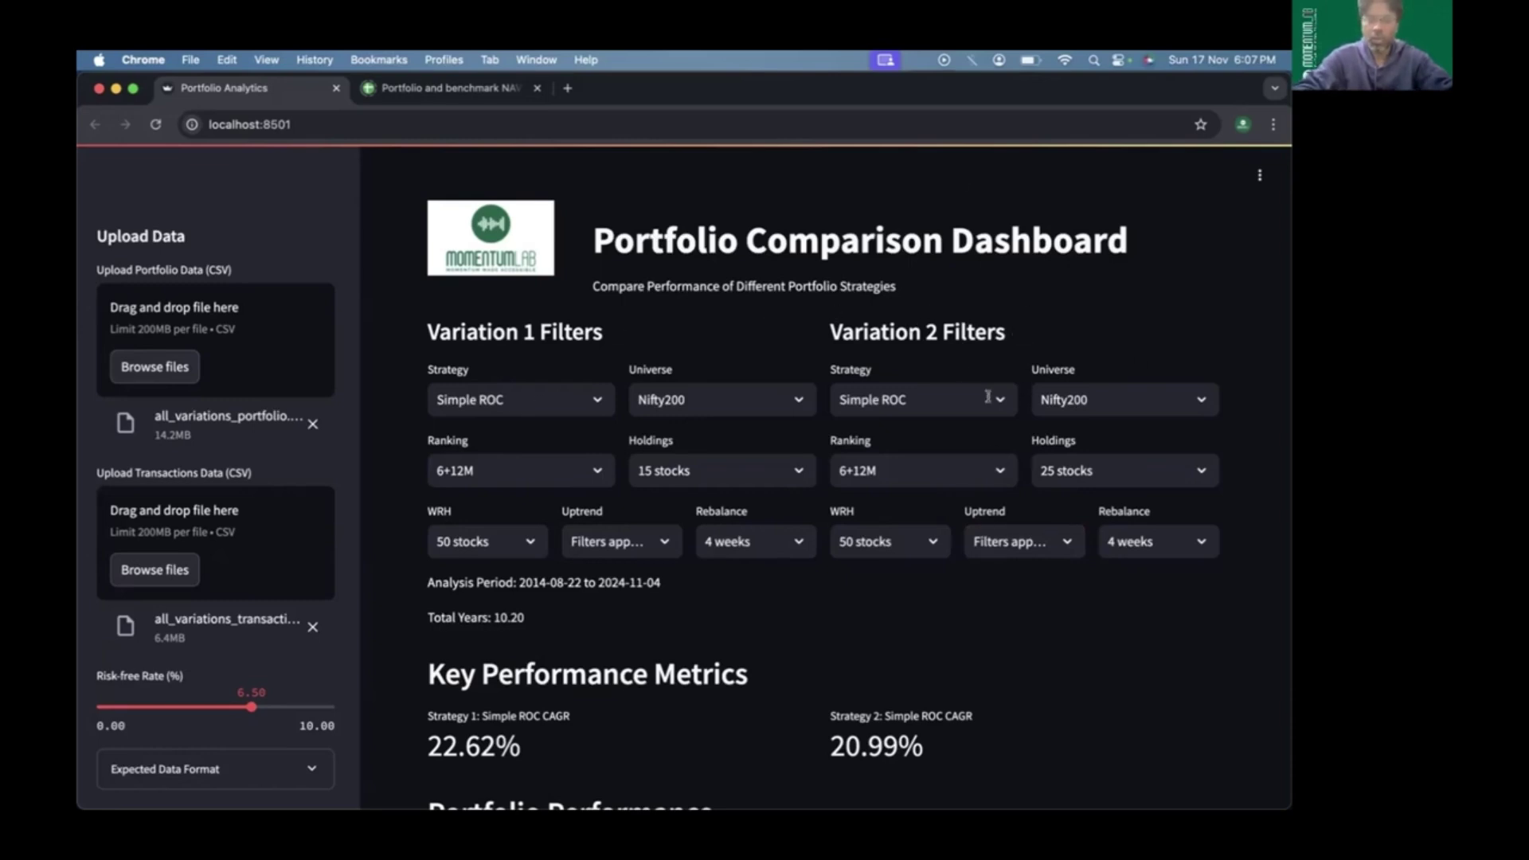
Set Variation 2 to NiftyMidSmallcap400 universe with 75-stock WRH, keeping uptrend filters applied.
click(1206, 394)
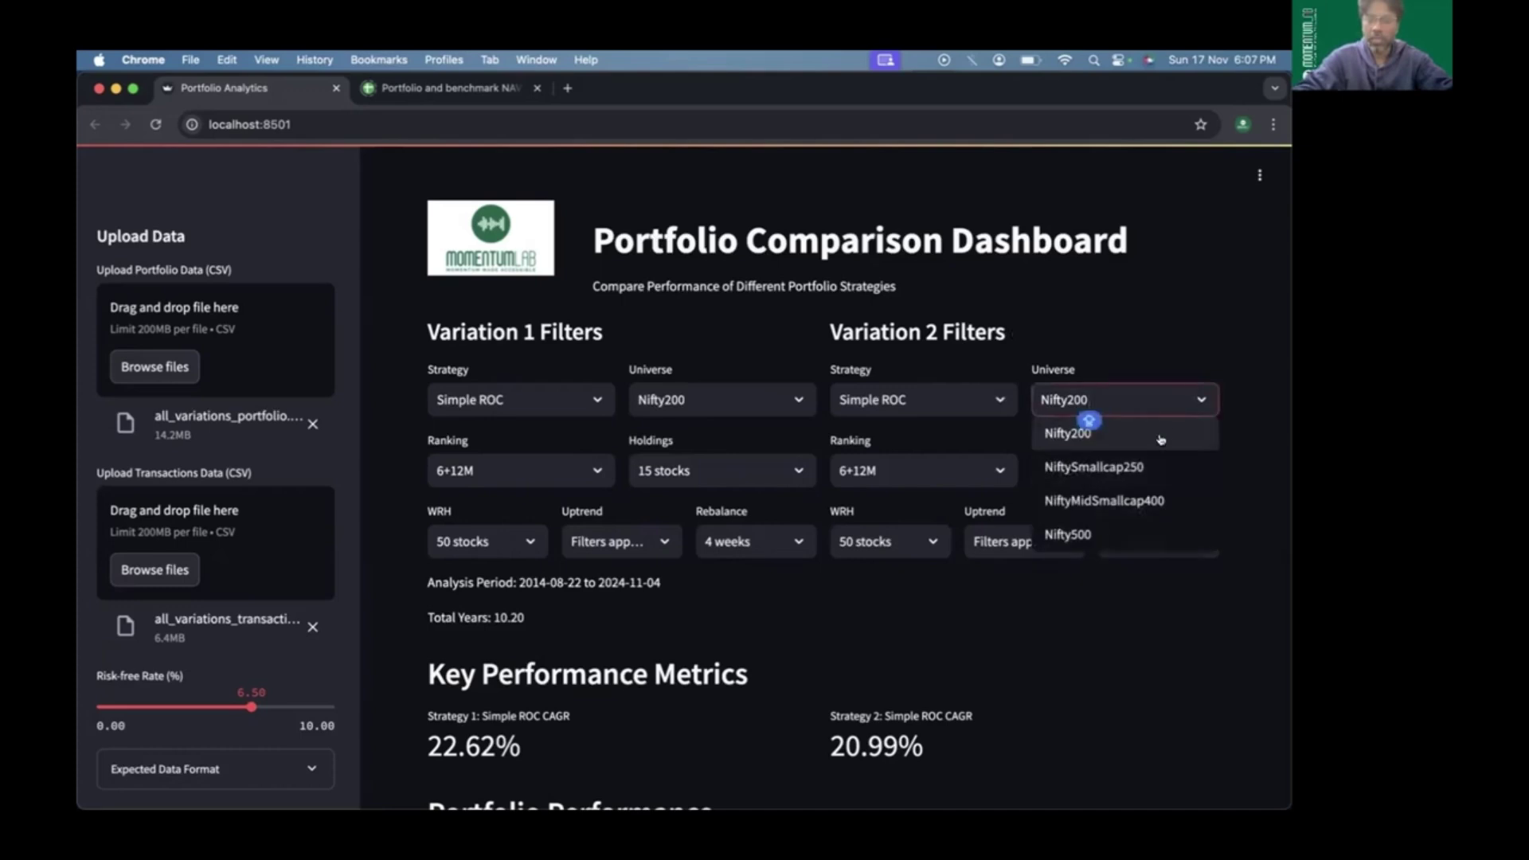
click(1147, 497)
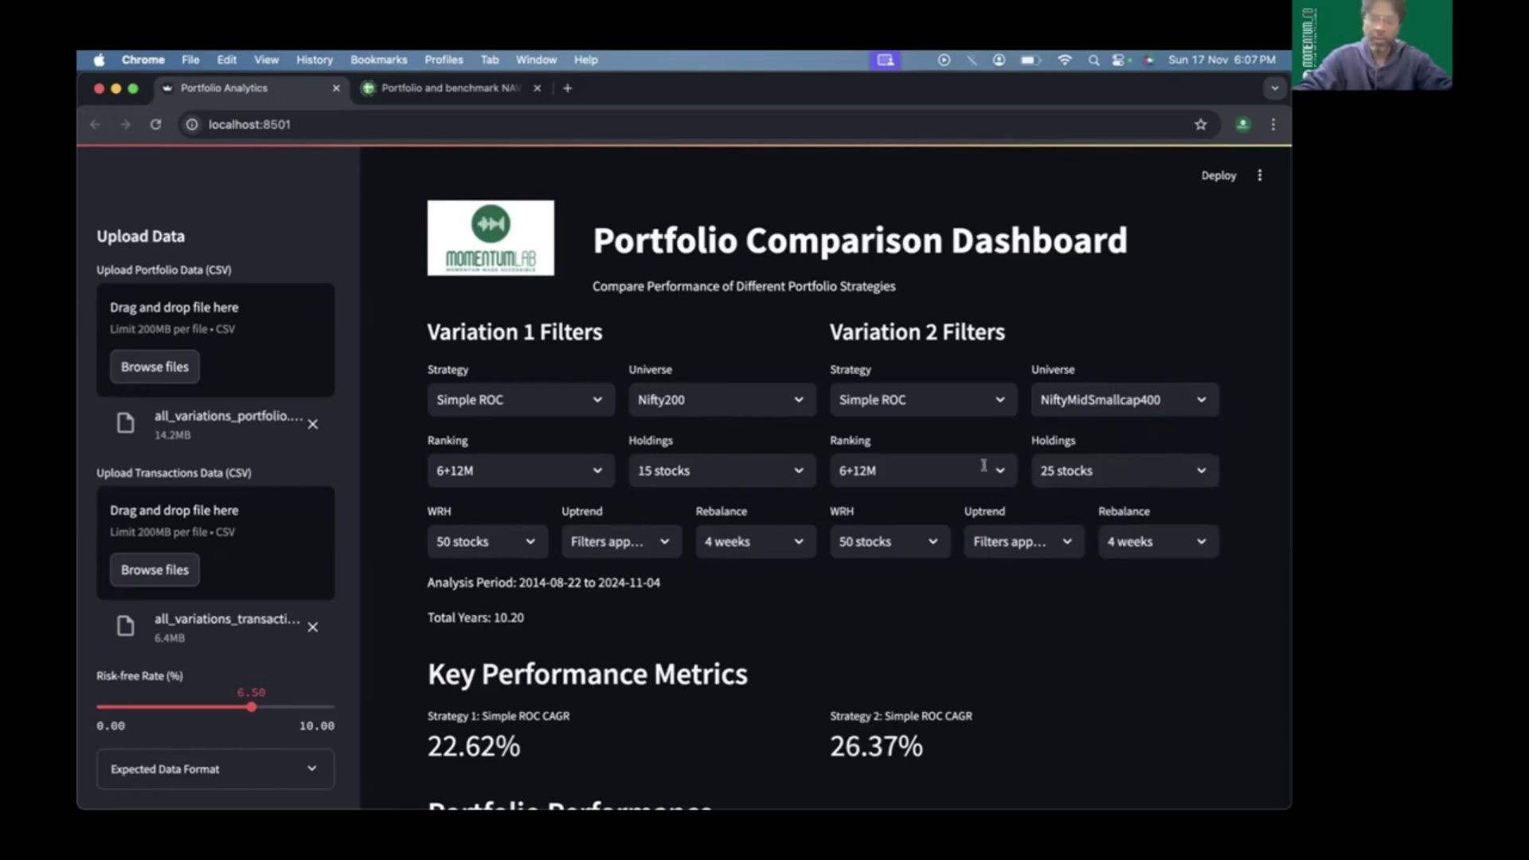
click(929, 532)
click(894, 640)
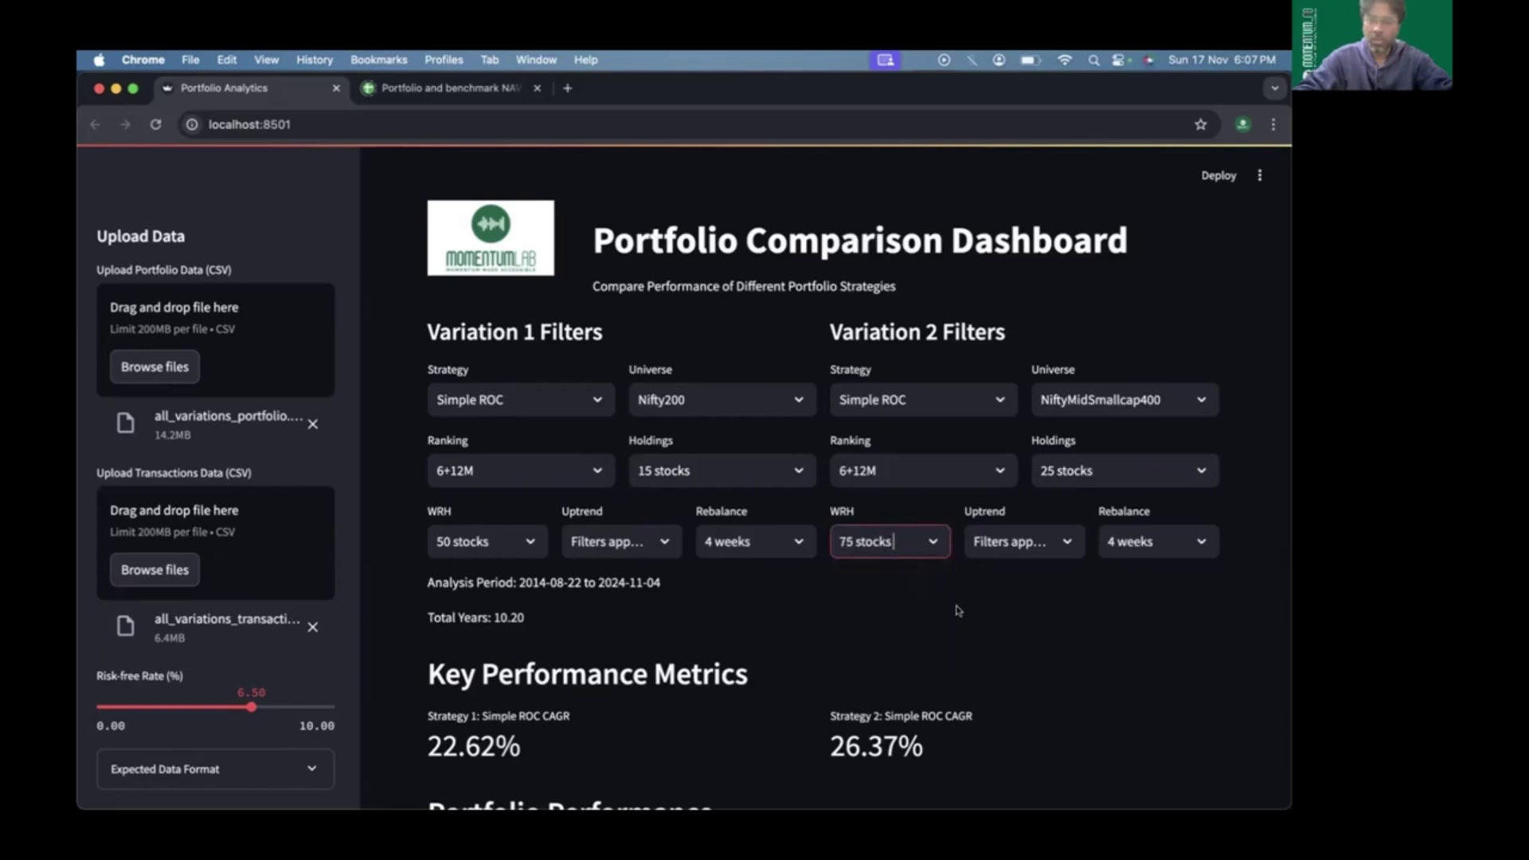
click(1066, 540)
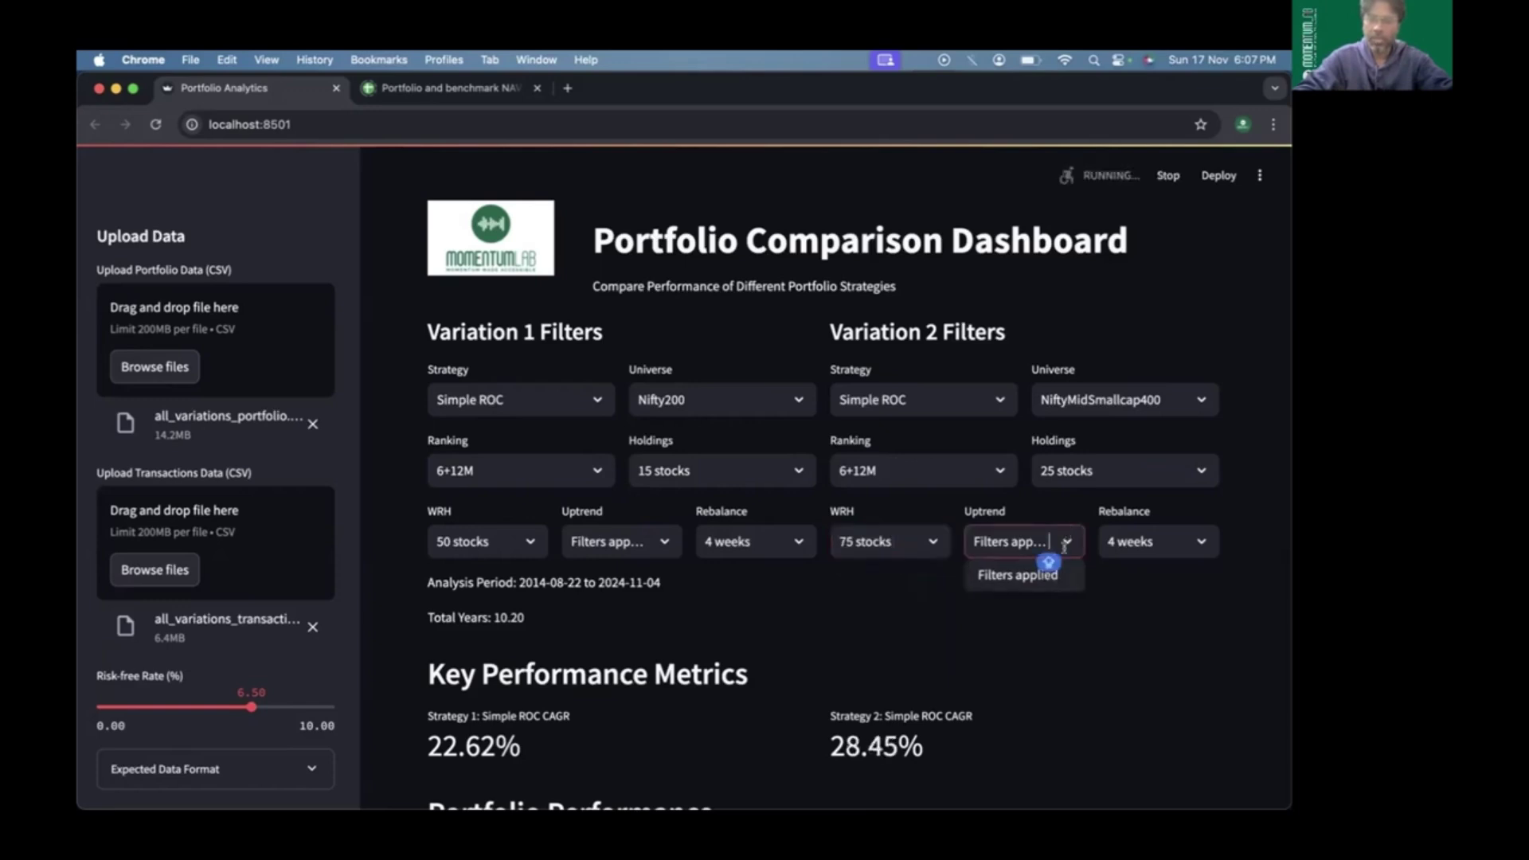
click(1031, 580)
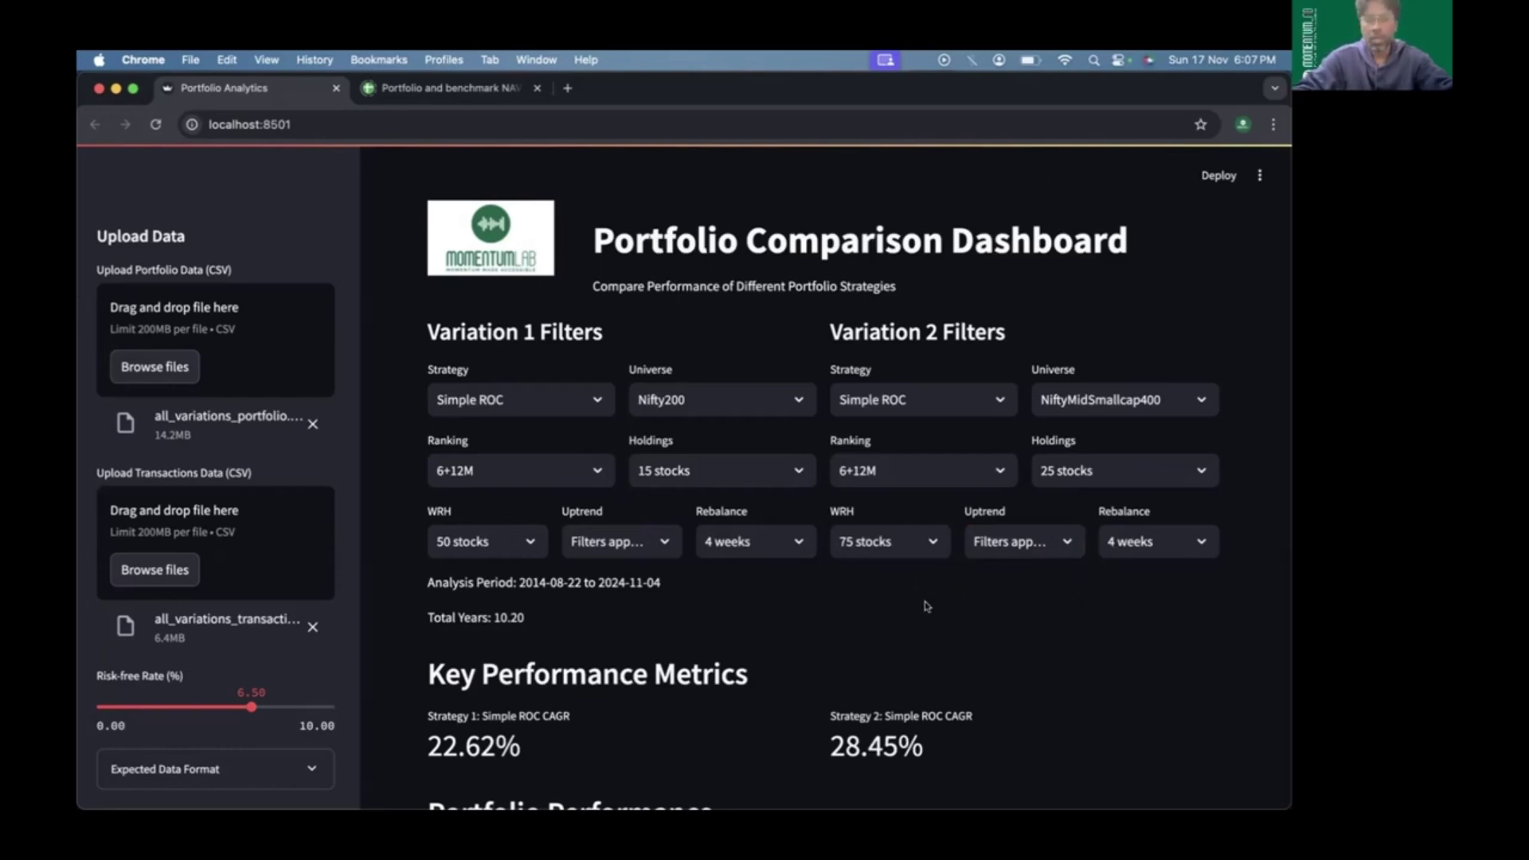
scroll(925, 606, down, 2)
scroll(925, 606, down, 3)
scroll(925, 606, down, 3)
scroll(925, 601, down, 1)
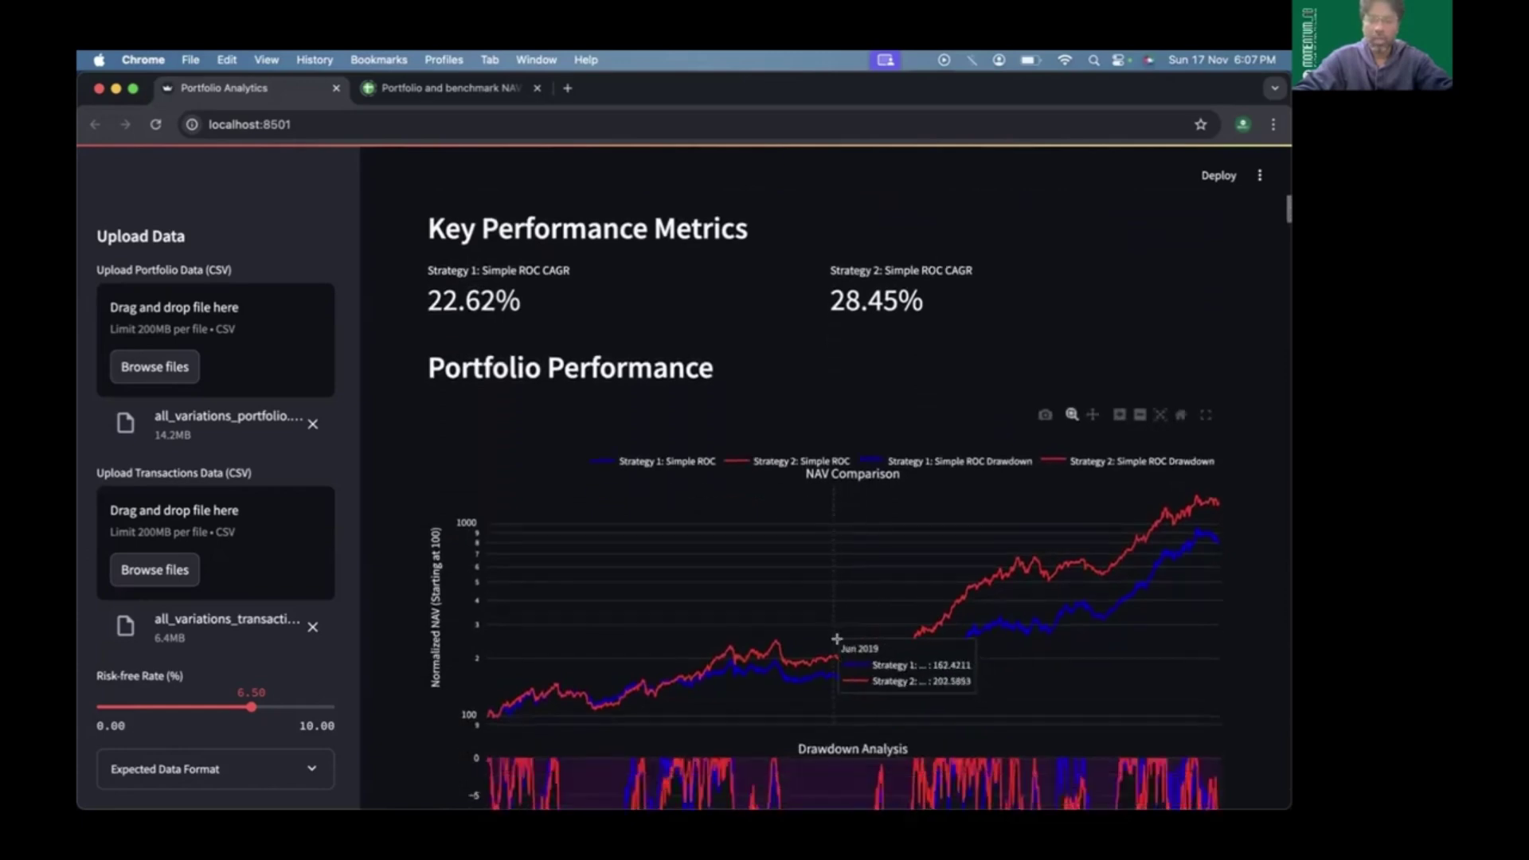
scroll(988, 550, up, 8)
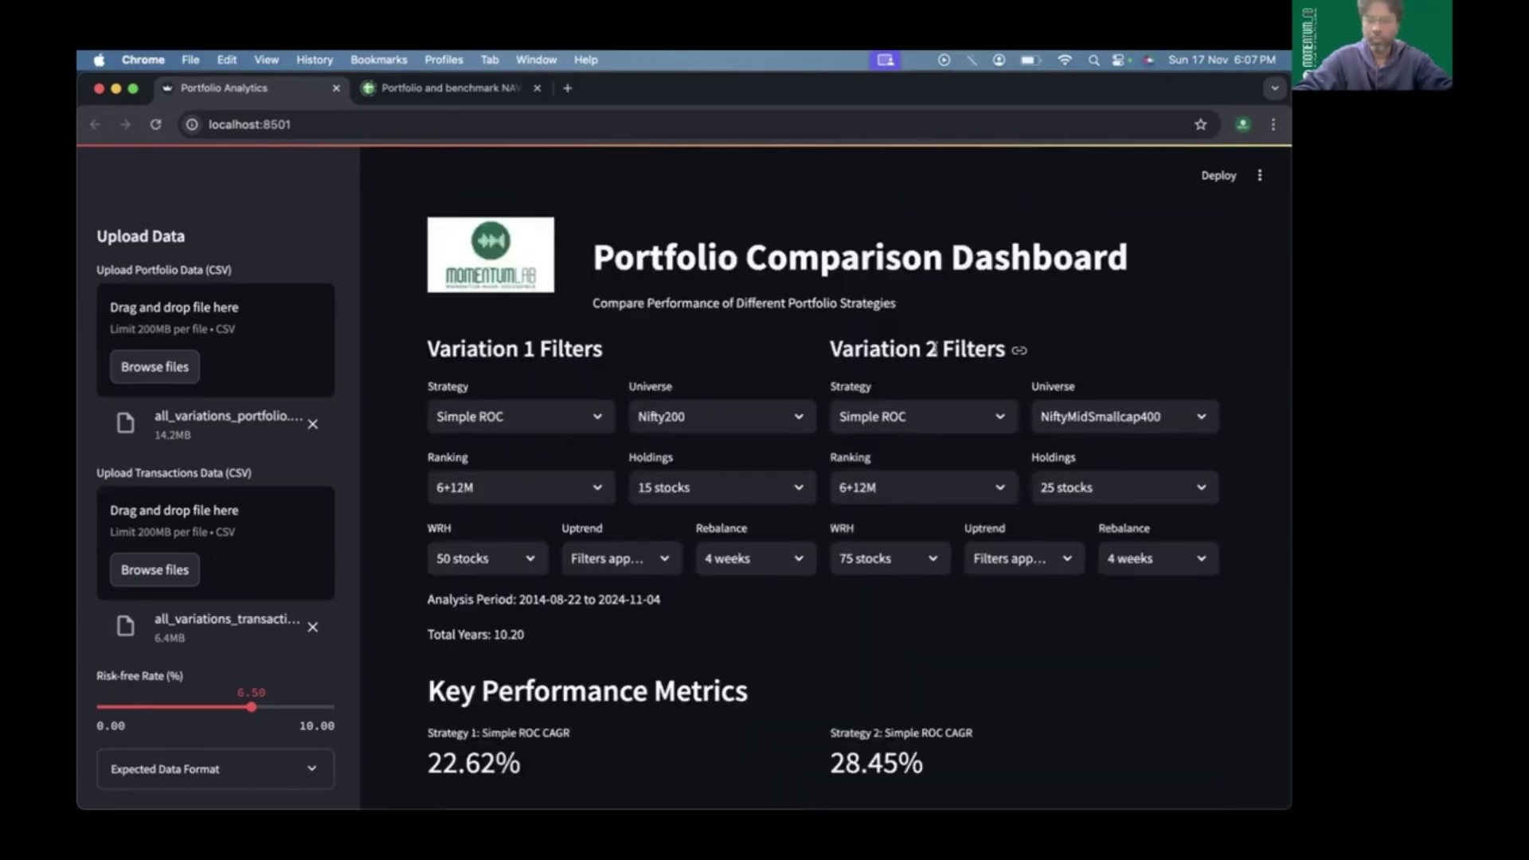
scroll(936, 381, down, 6)
scroll(963, 444, down, 1)
scroll(1015, 538, down, 1)
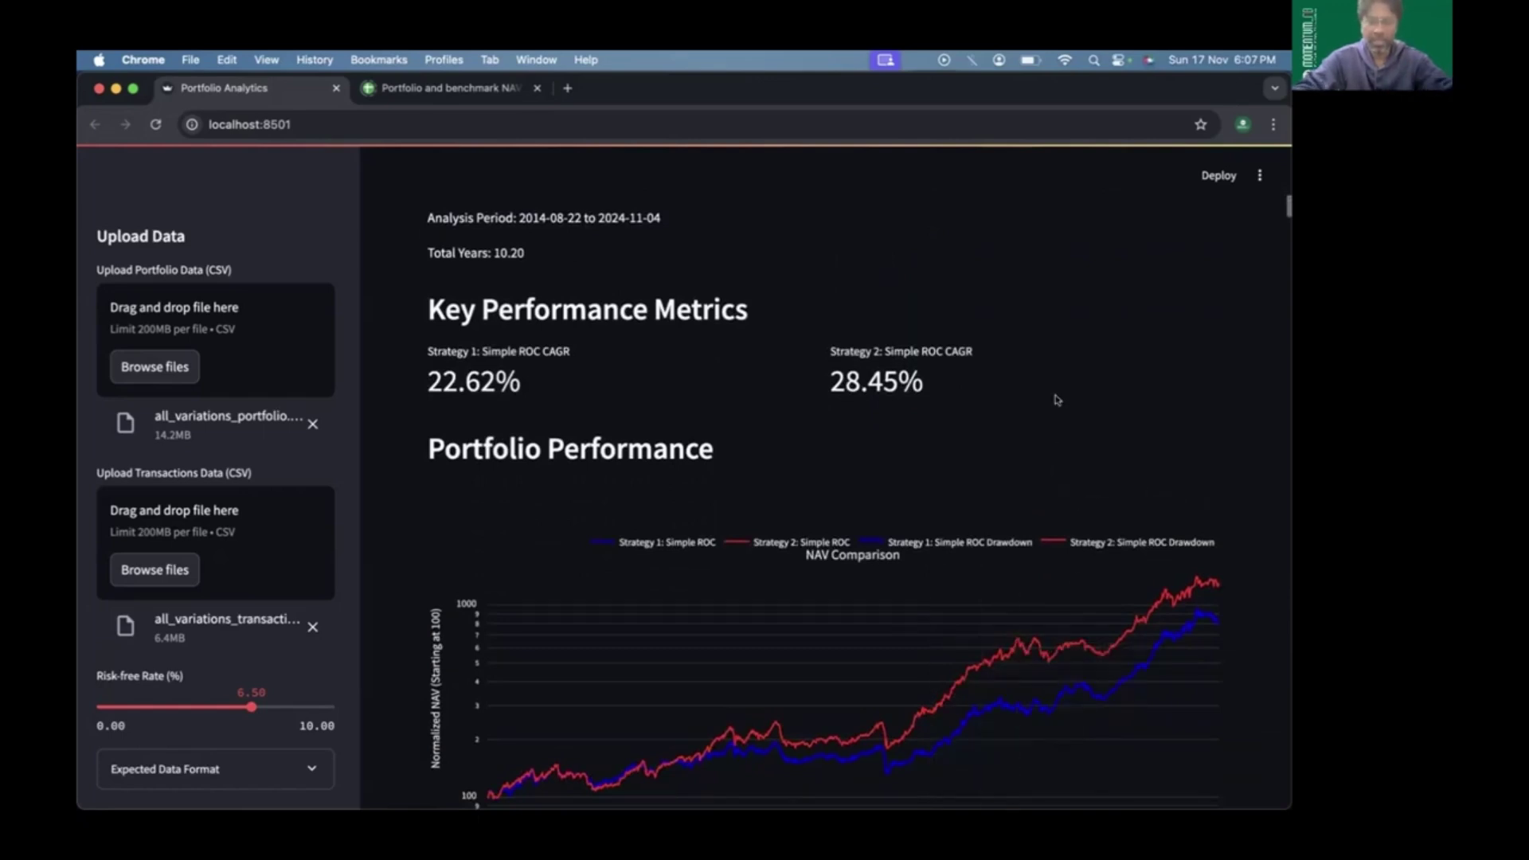
scroll(1016, 389, up, 6)
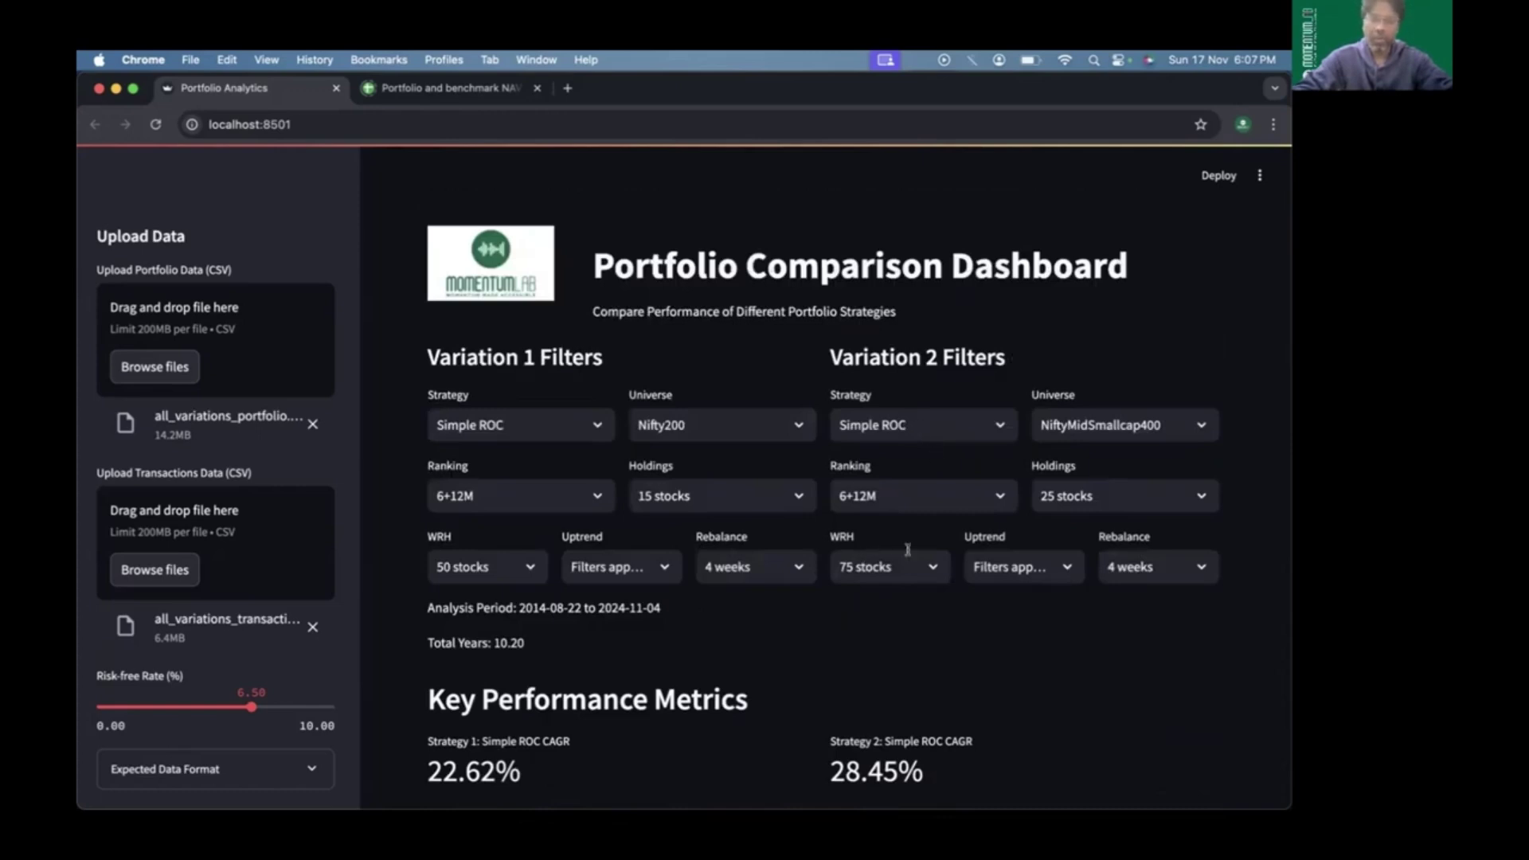
scroll(860, 578, down, 2)
scroll(860, 594, down, 1)
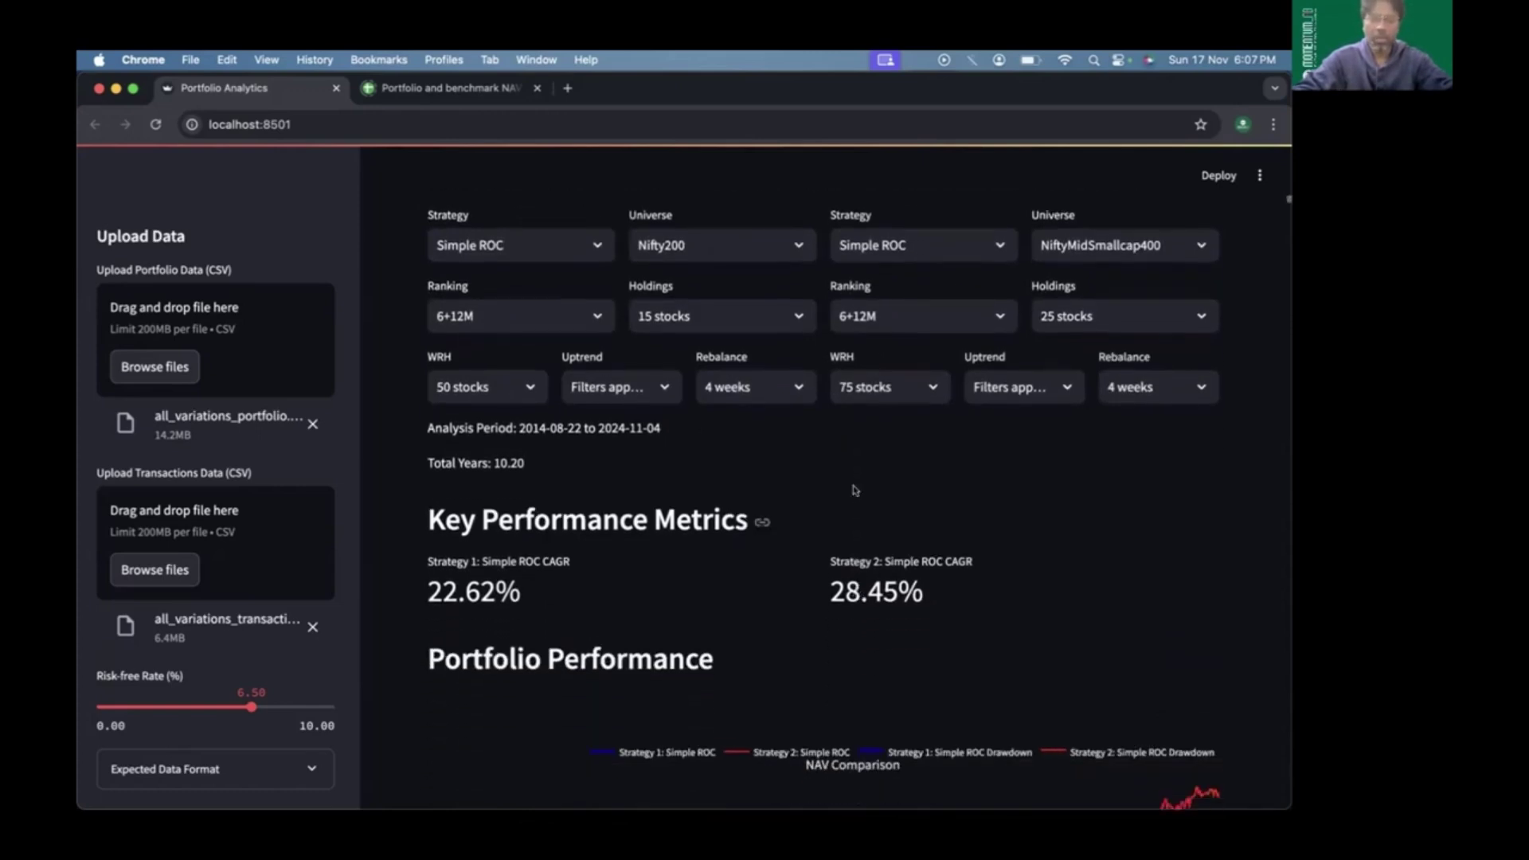
scroll(827, 488, down, 1)
scroll(861, 496, down, 3)
scroll(1003, 511, down, 1)
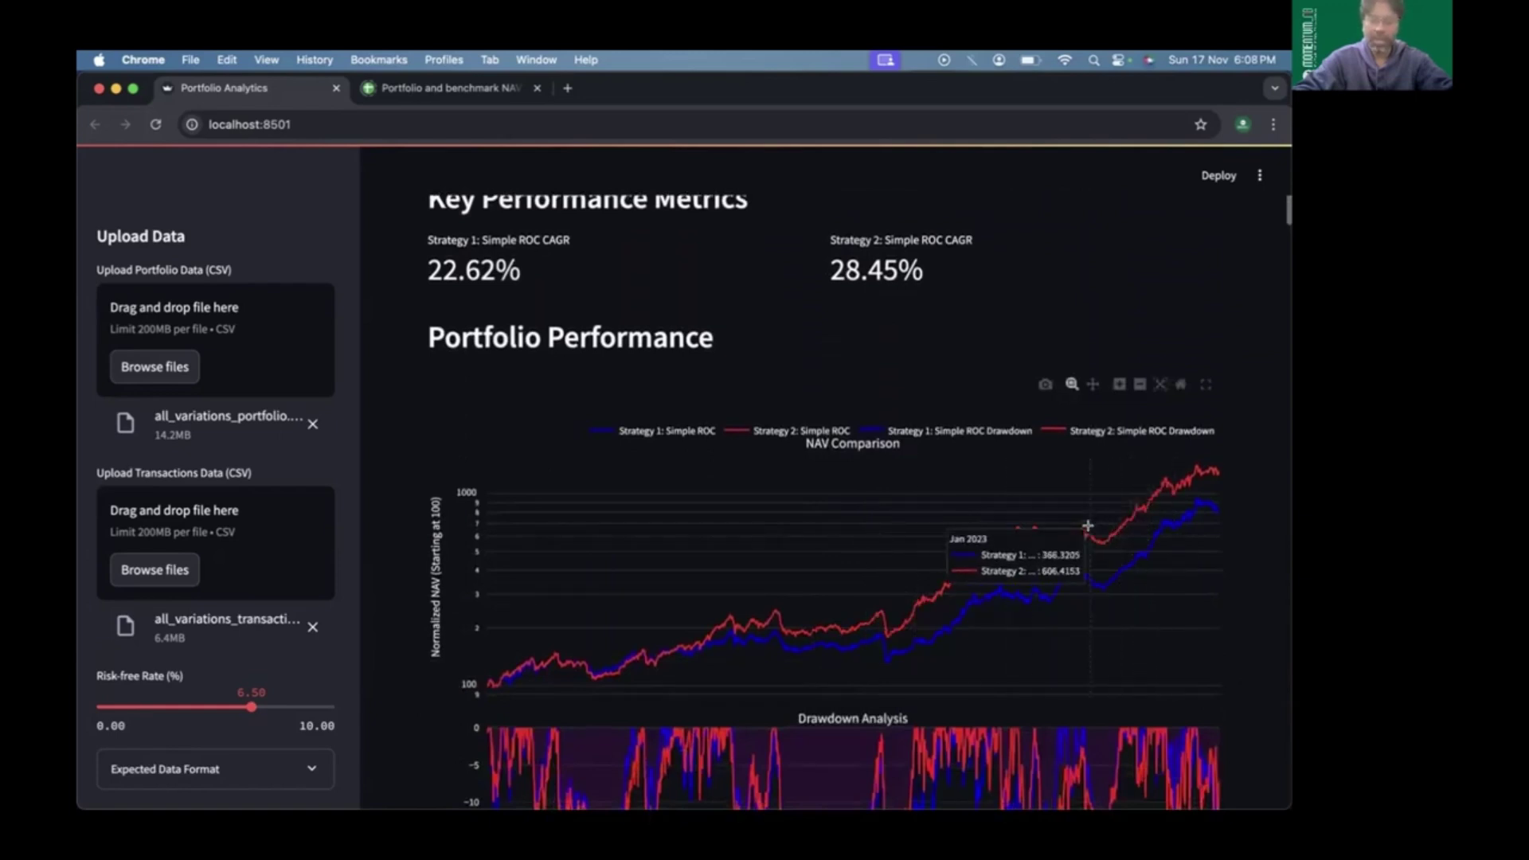
scroll(836, 532, down, 1)
scroll(788, 518, down, 1)
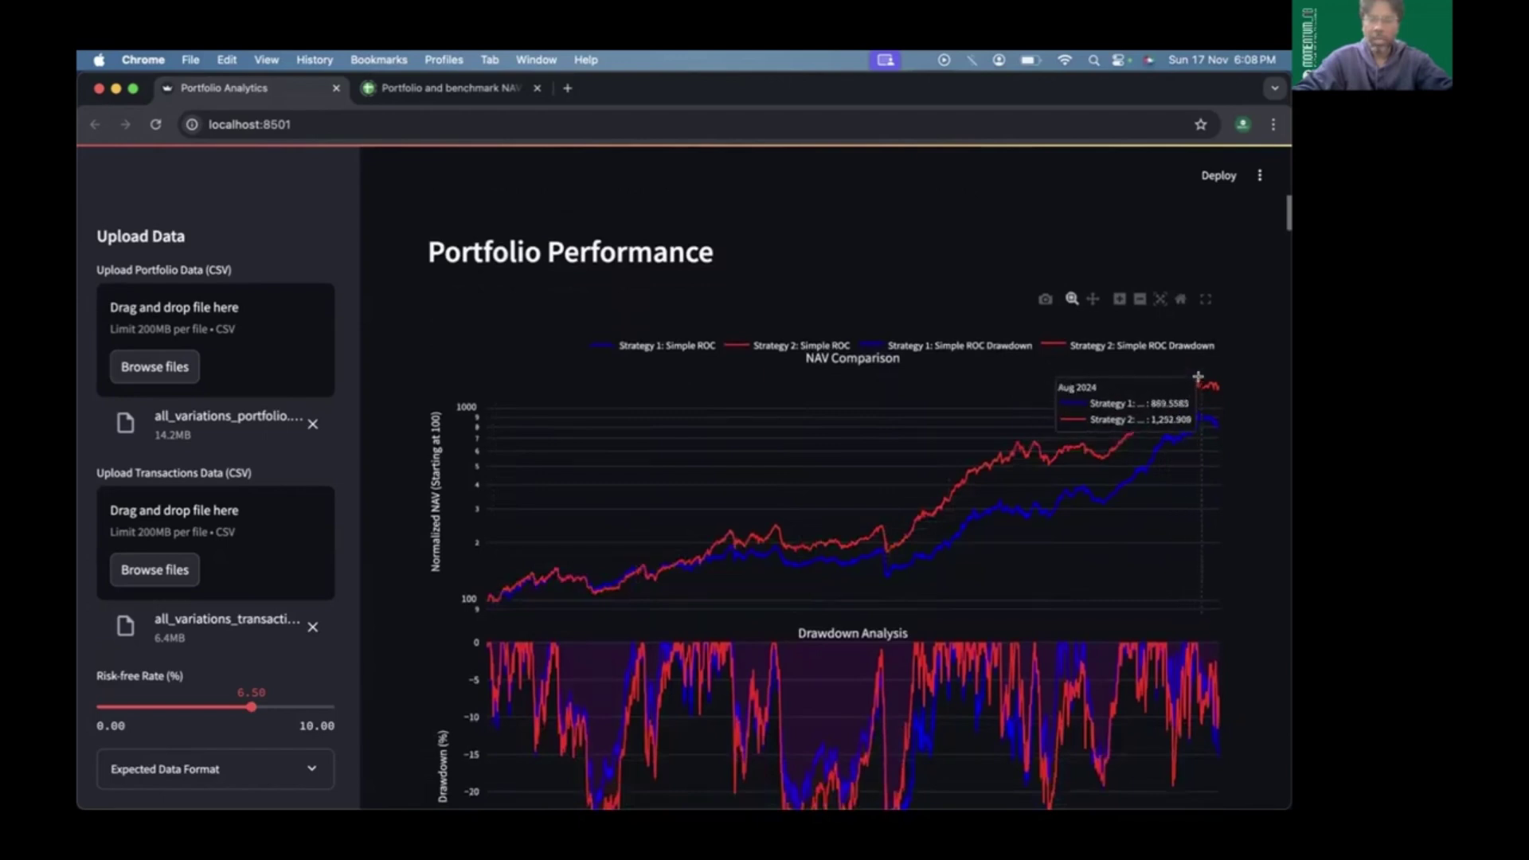
scroll(1212, 401, down, 1)
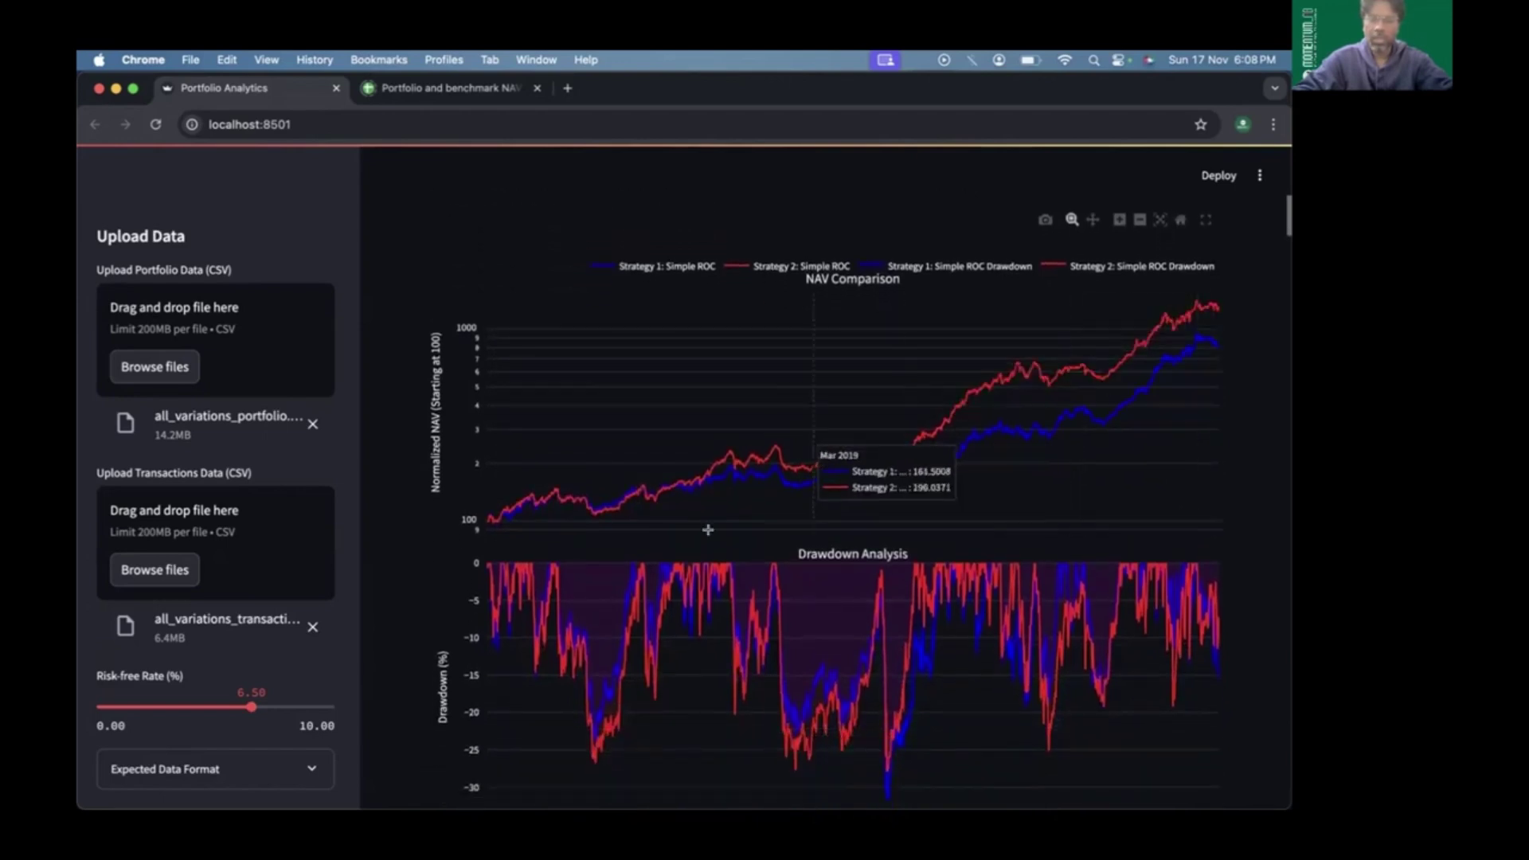
scroll(488, 511, down, 1)
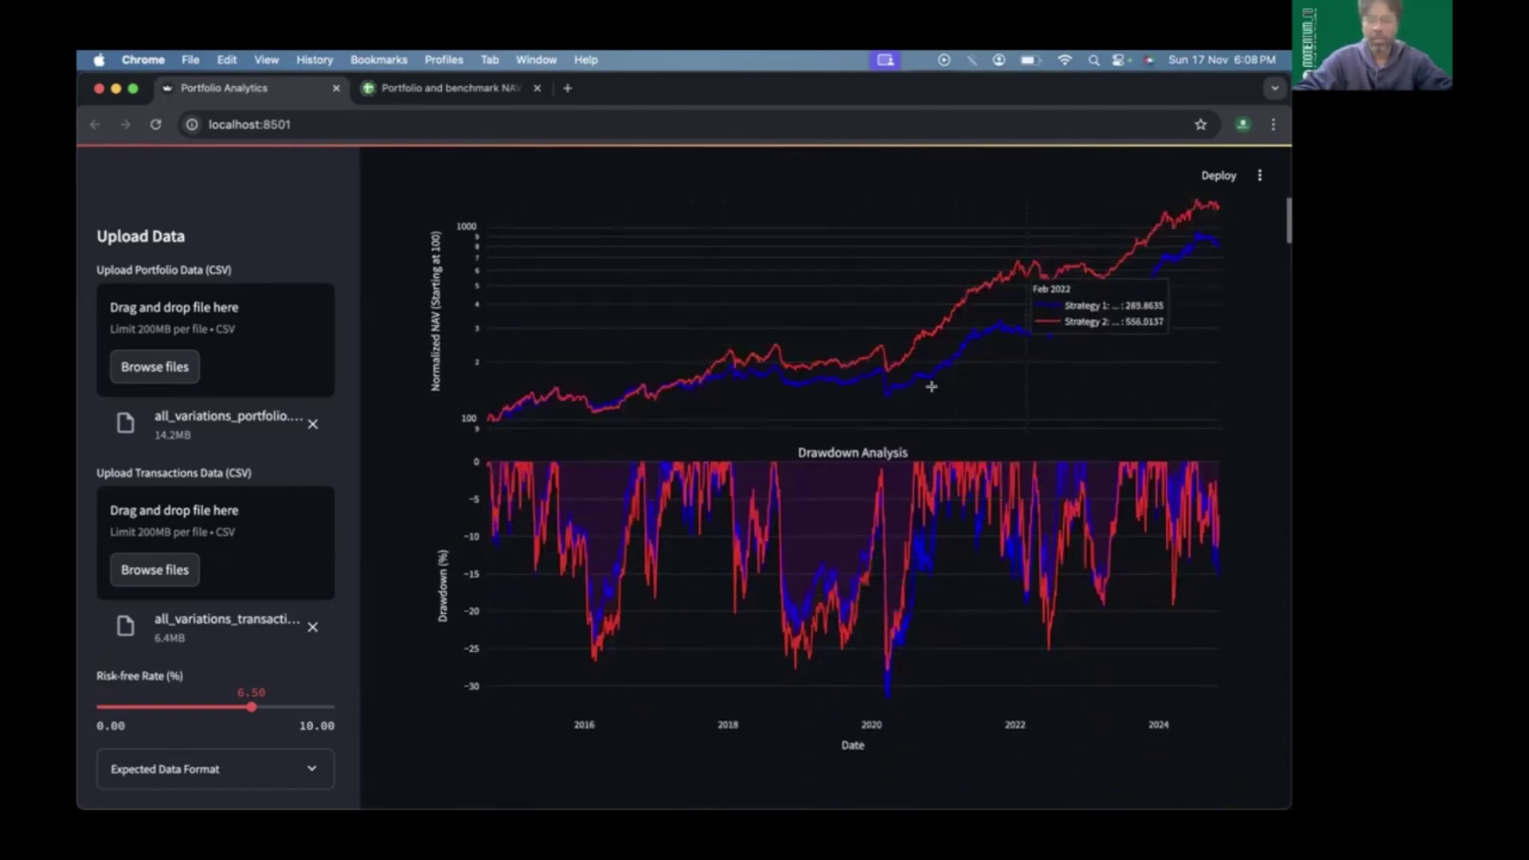
scroll(836, 359, down, 4)
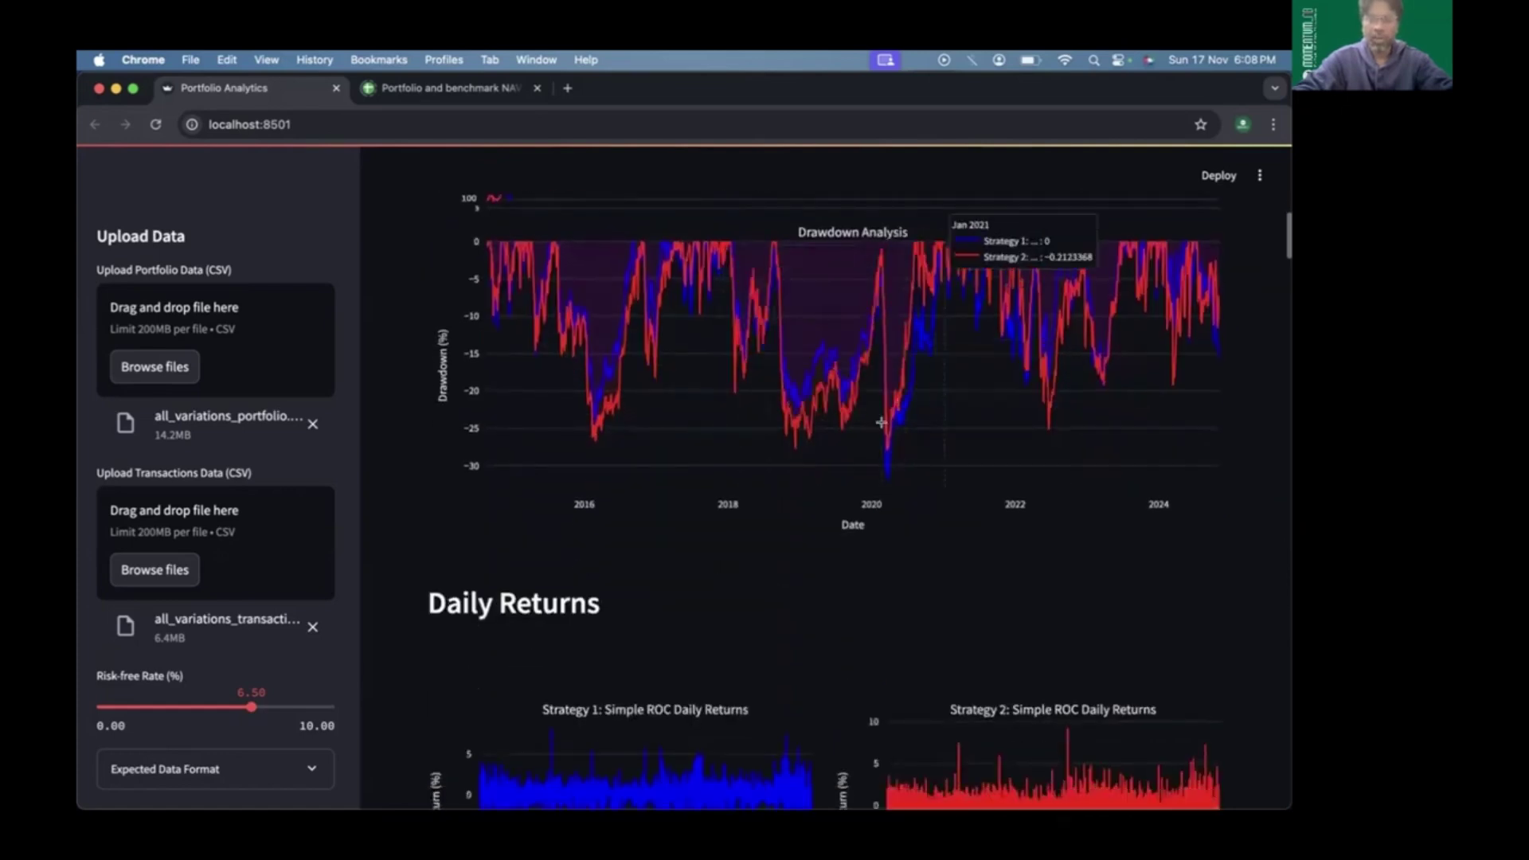
scroll(811, 481, down, 3)
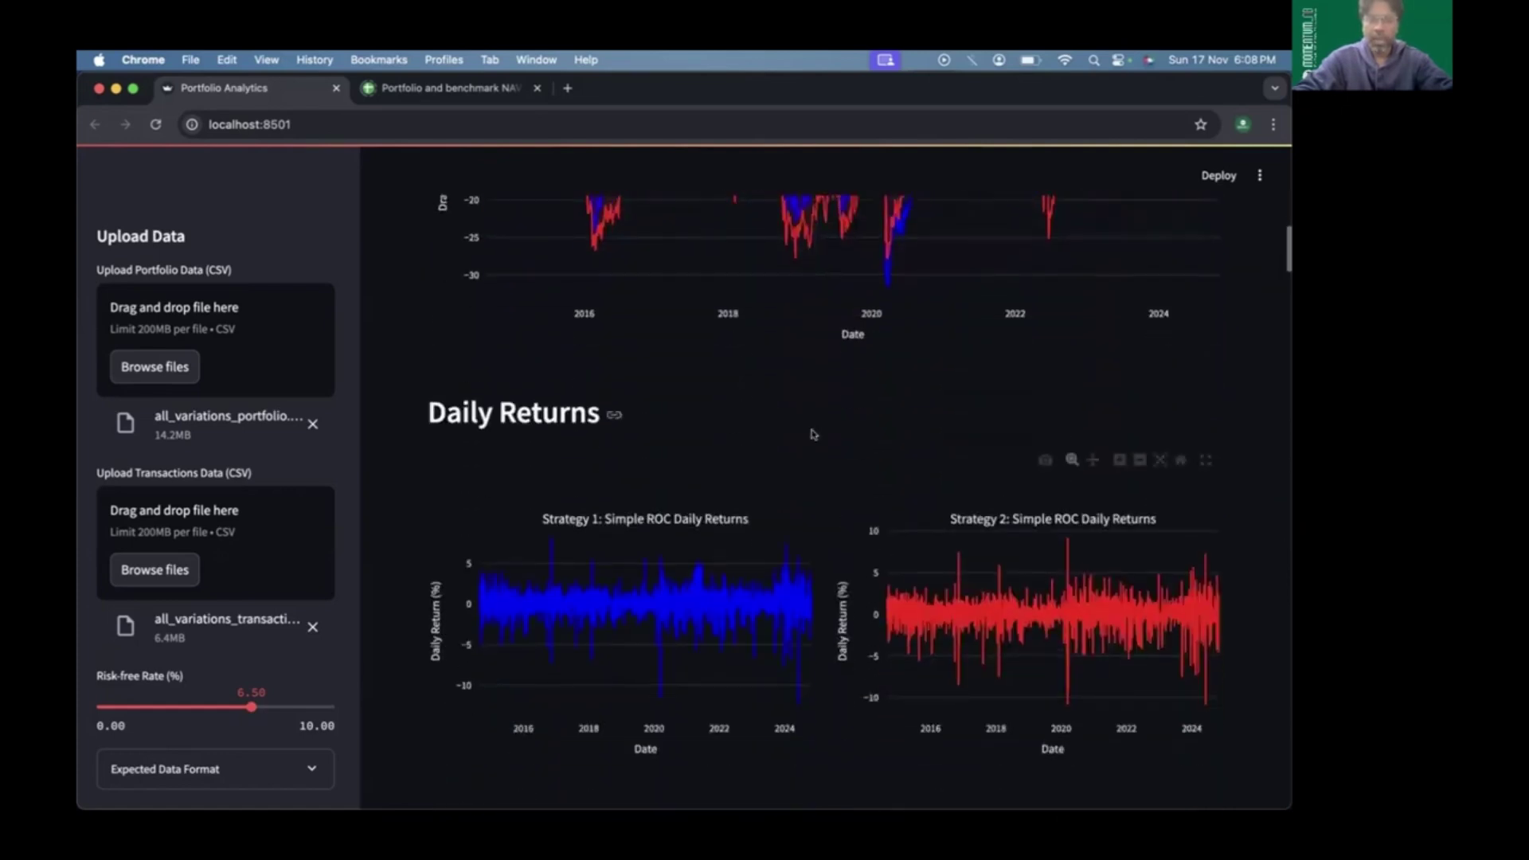
scroll(766, 449, down, 1)
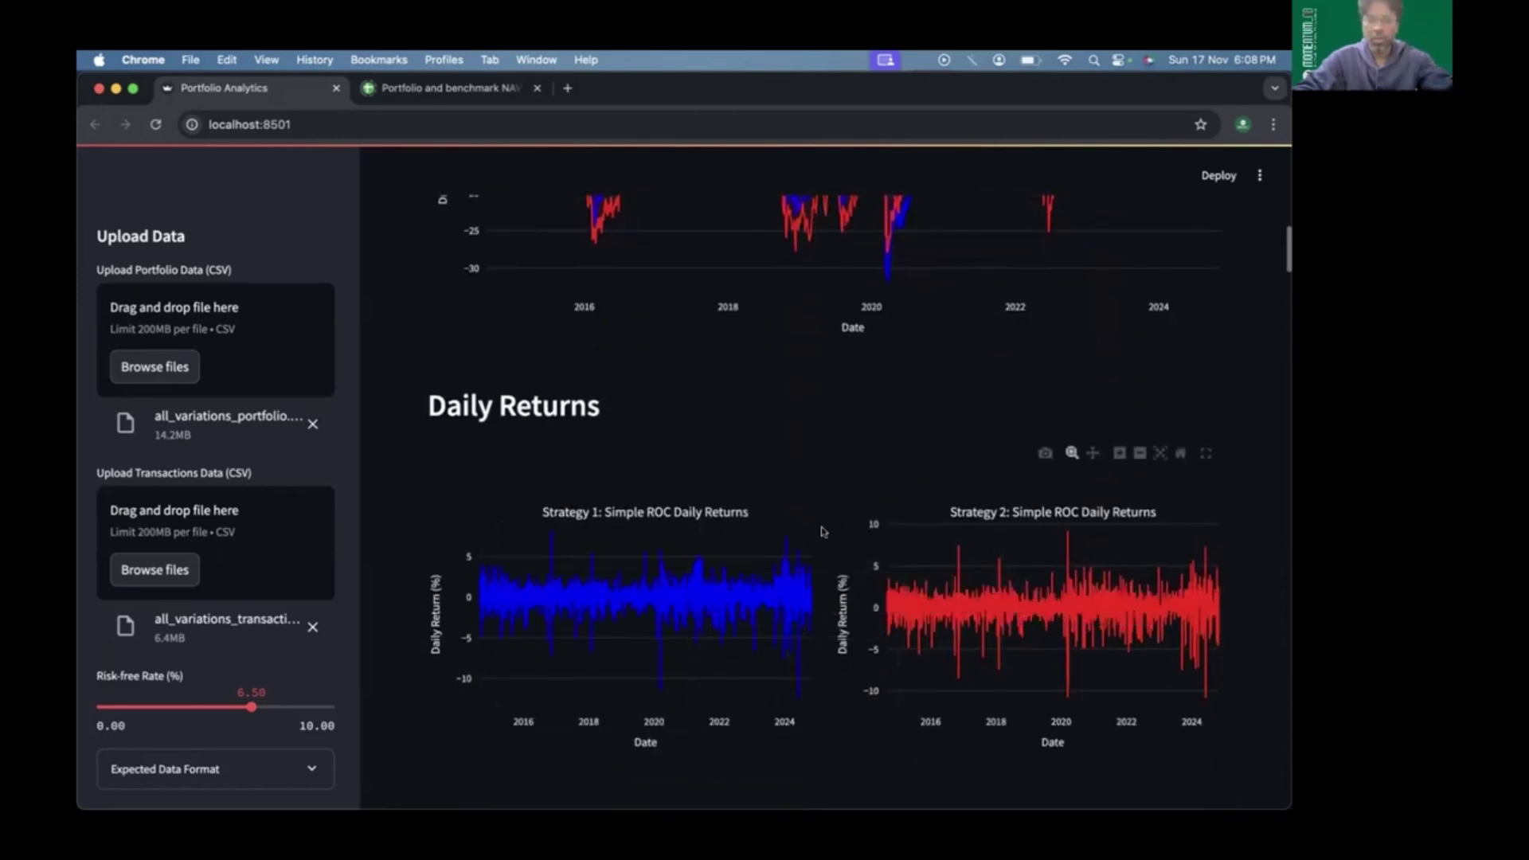
scroll(870, 410, down, 1)
scroll(865, 411, down, 4)
scroll(865, 413, down, 3)
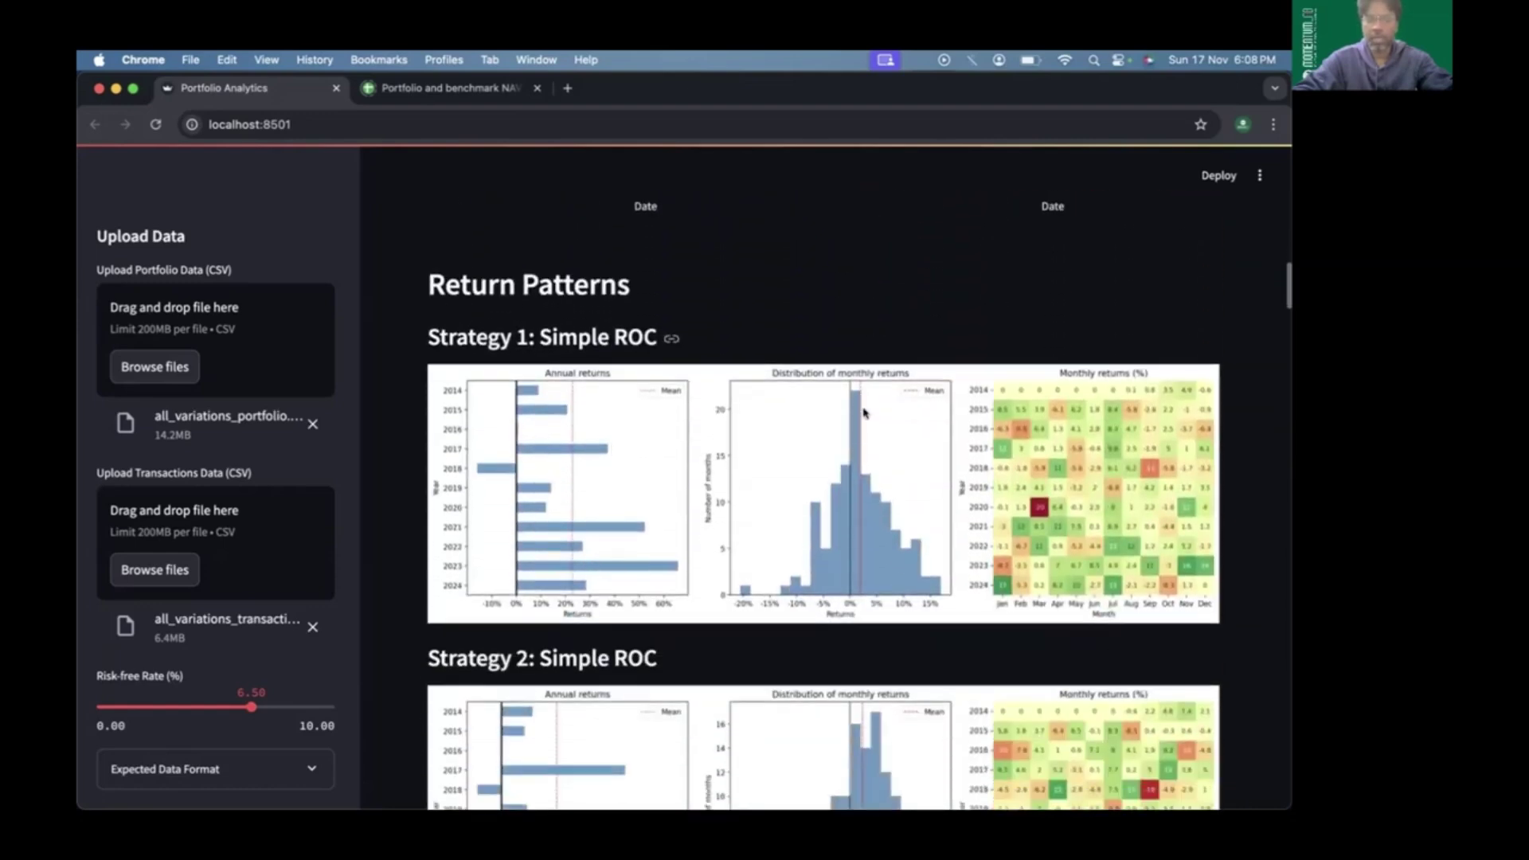
scroll(862, 413, down, 1)
scroll(860, 414, down, 1)
scroll(860, 415, down, 1)
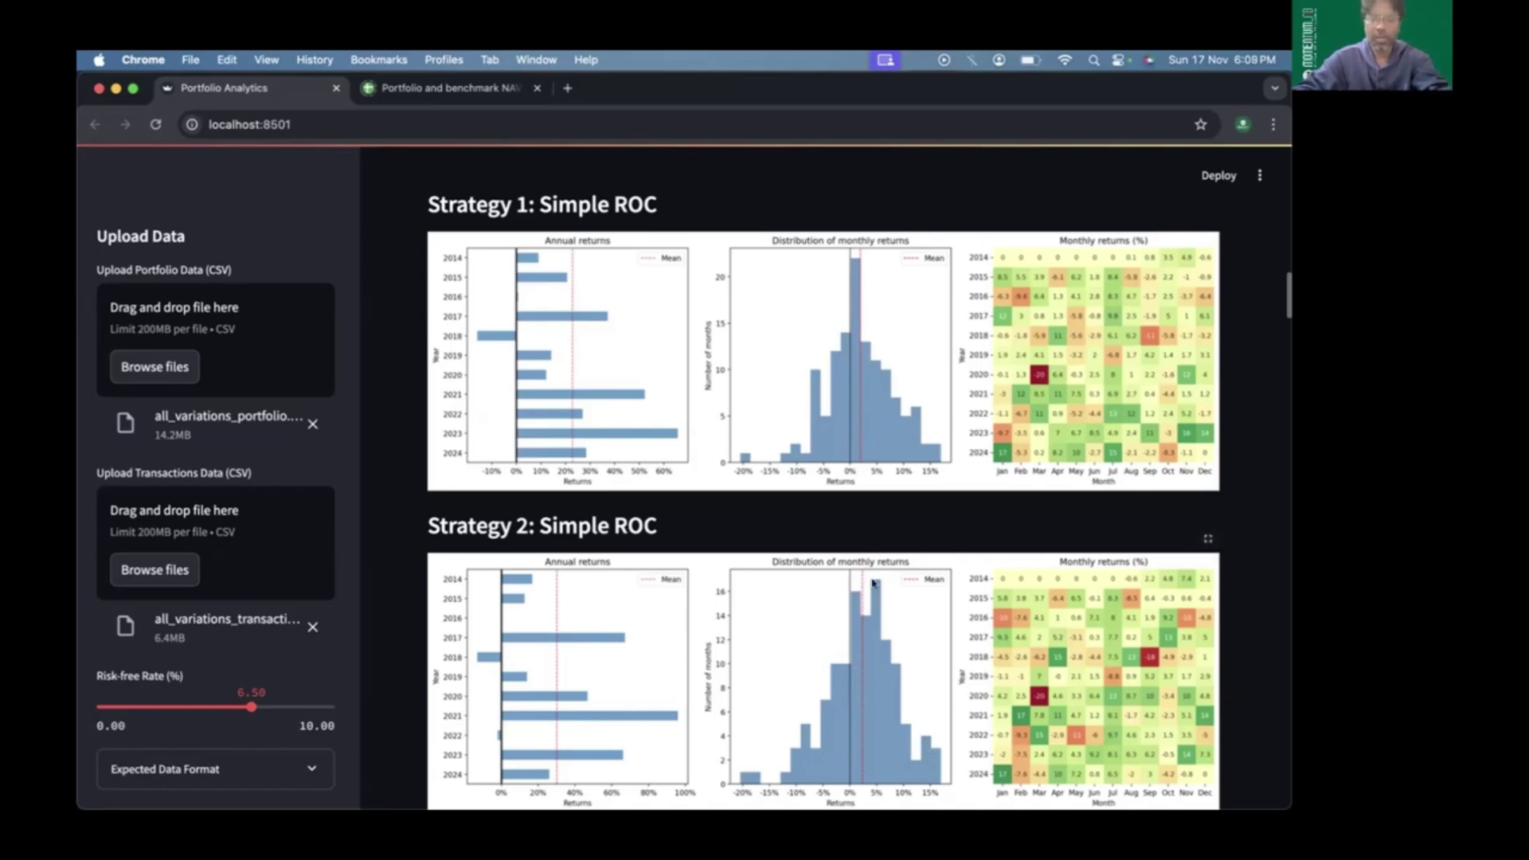
scroll(799, 528, down, 3)
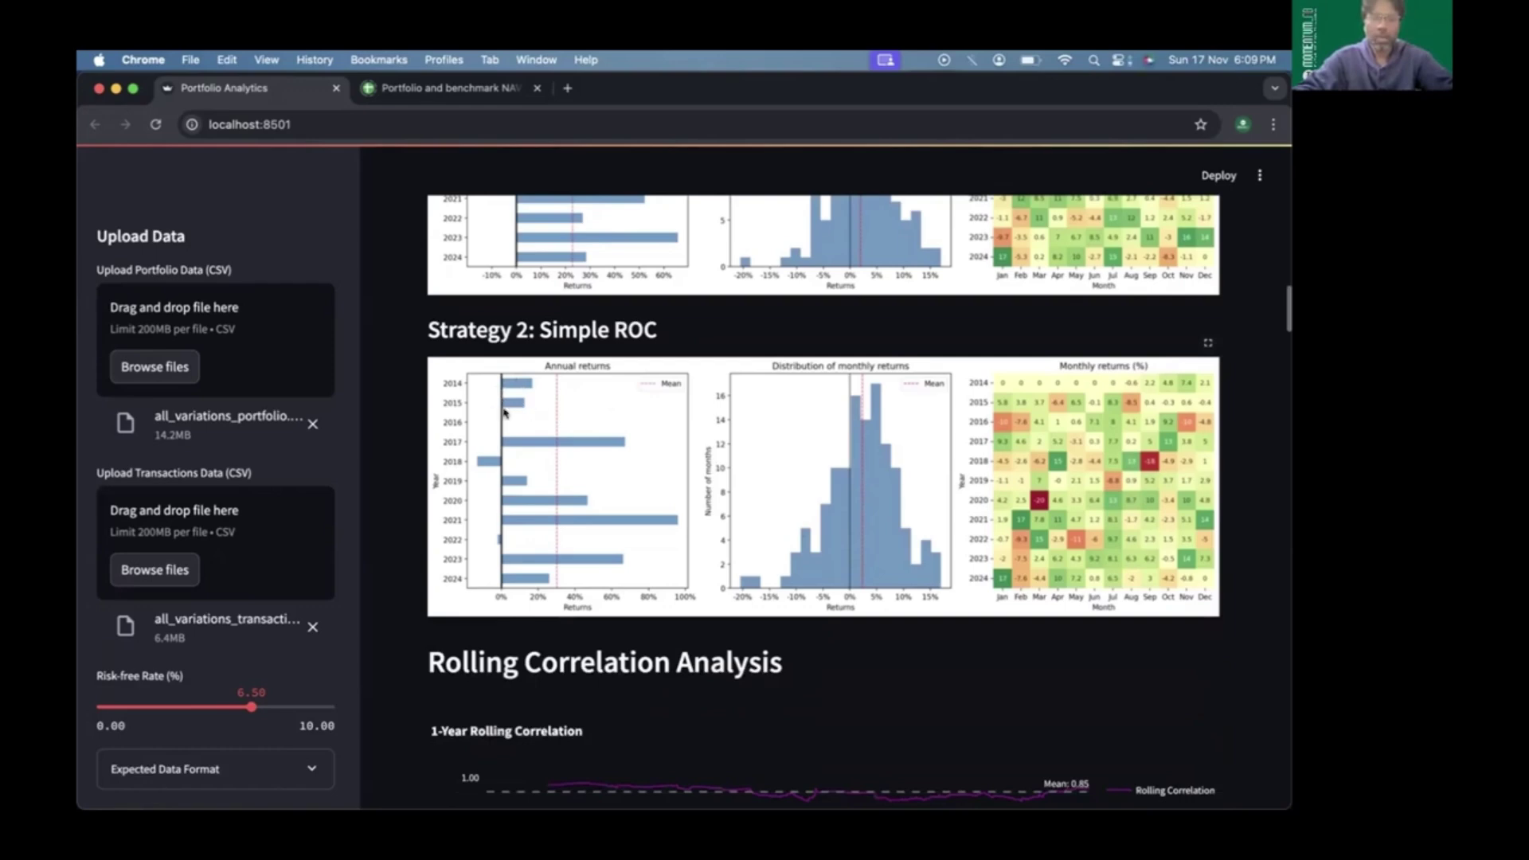
scroll(506, 426, up, 2)
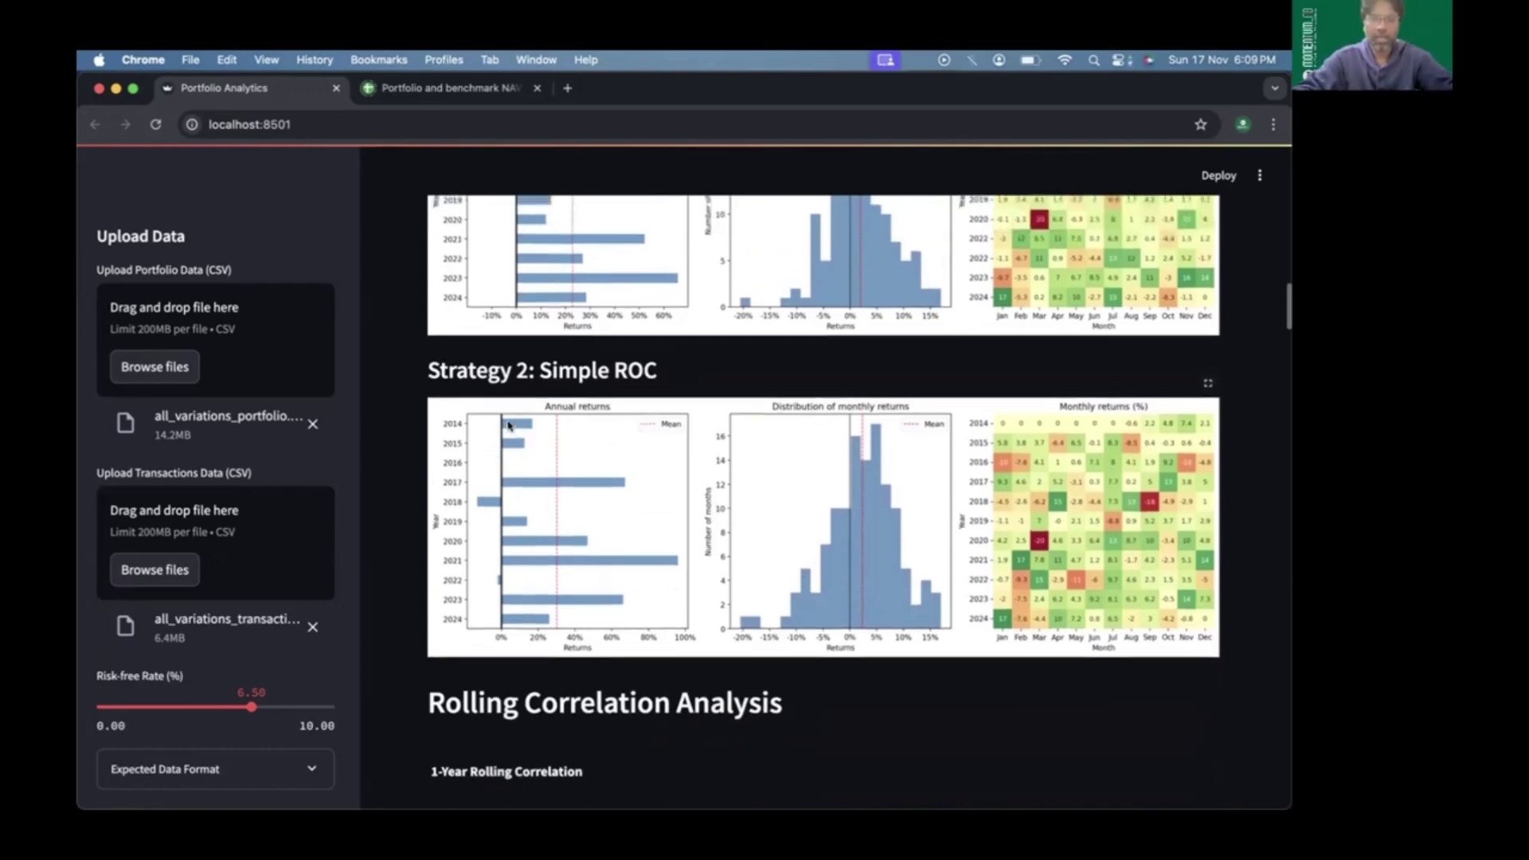
scroll(506, 427, down, 2)
scroll(507, 426, down, 4)
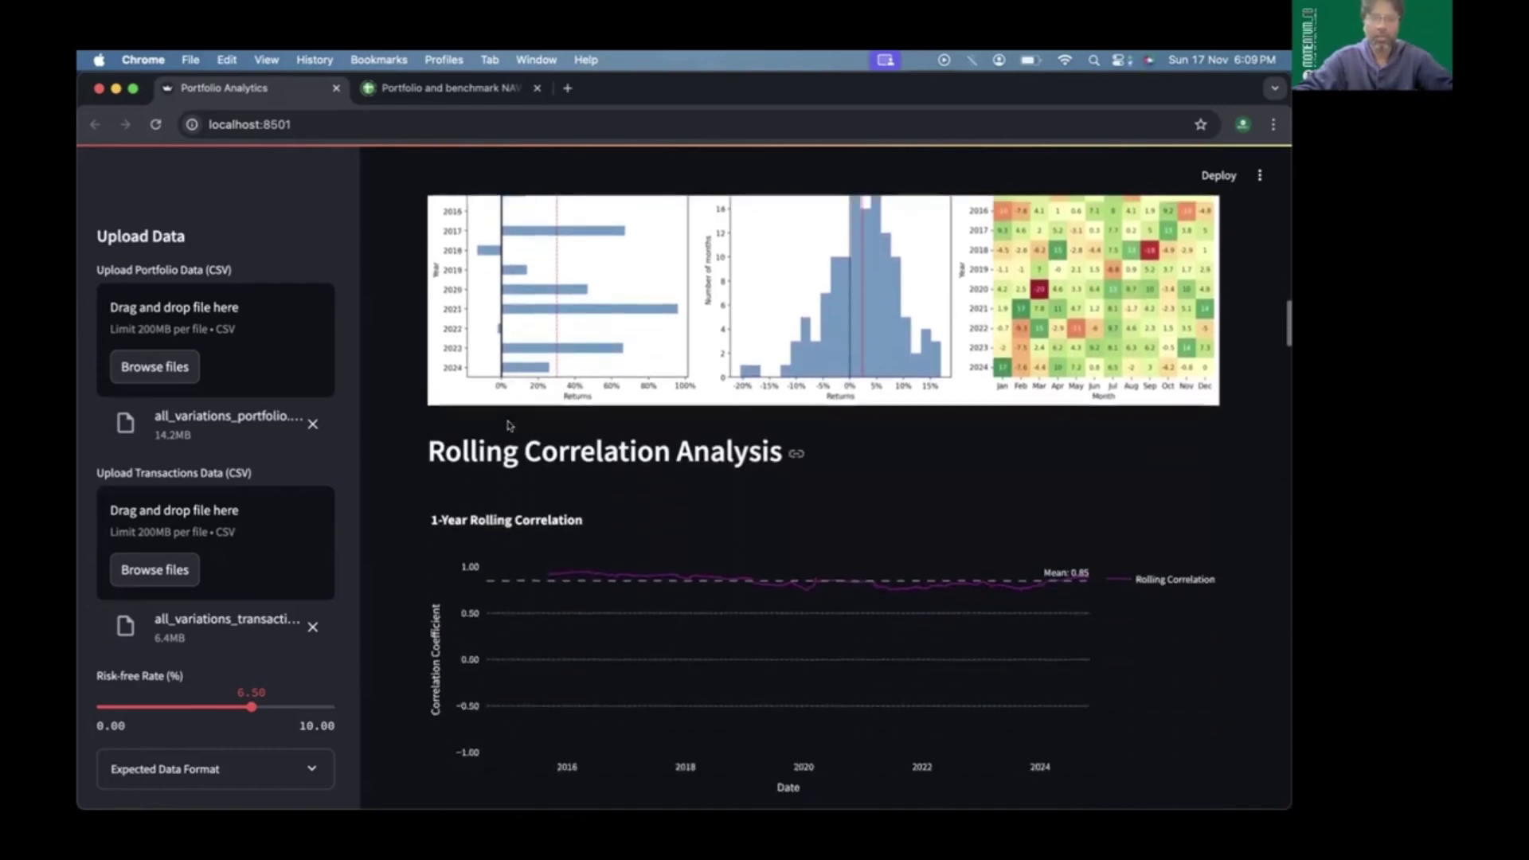
scroll(507, 426, down, 2)
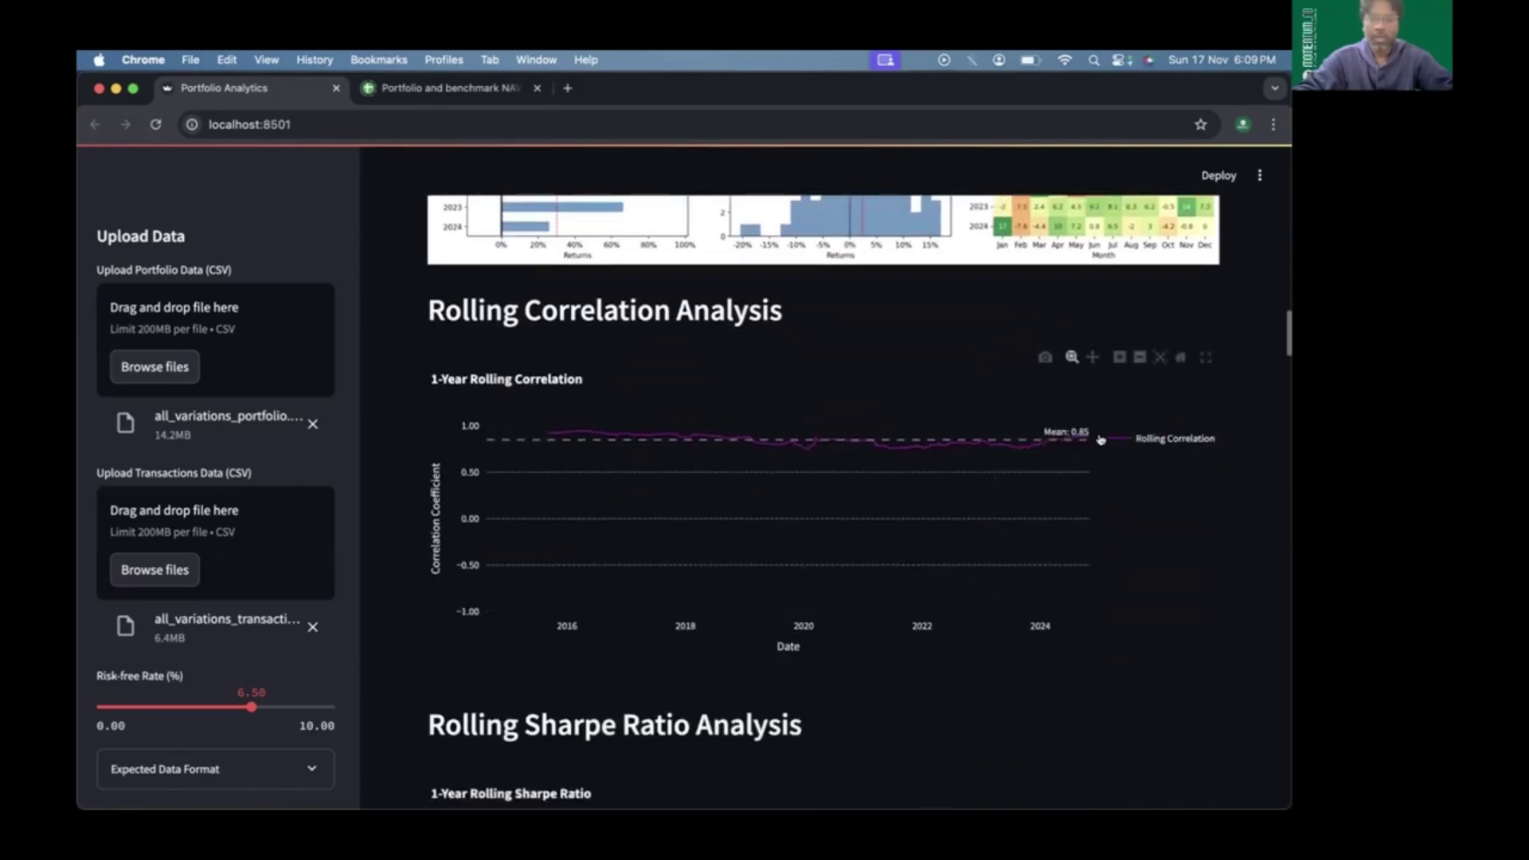
scroll(857, 383, down, 2)
scroll(858, 383, down, 2)
scroll(859, 382, down, 2)
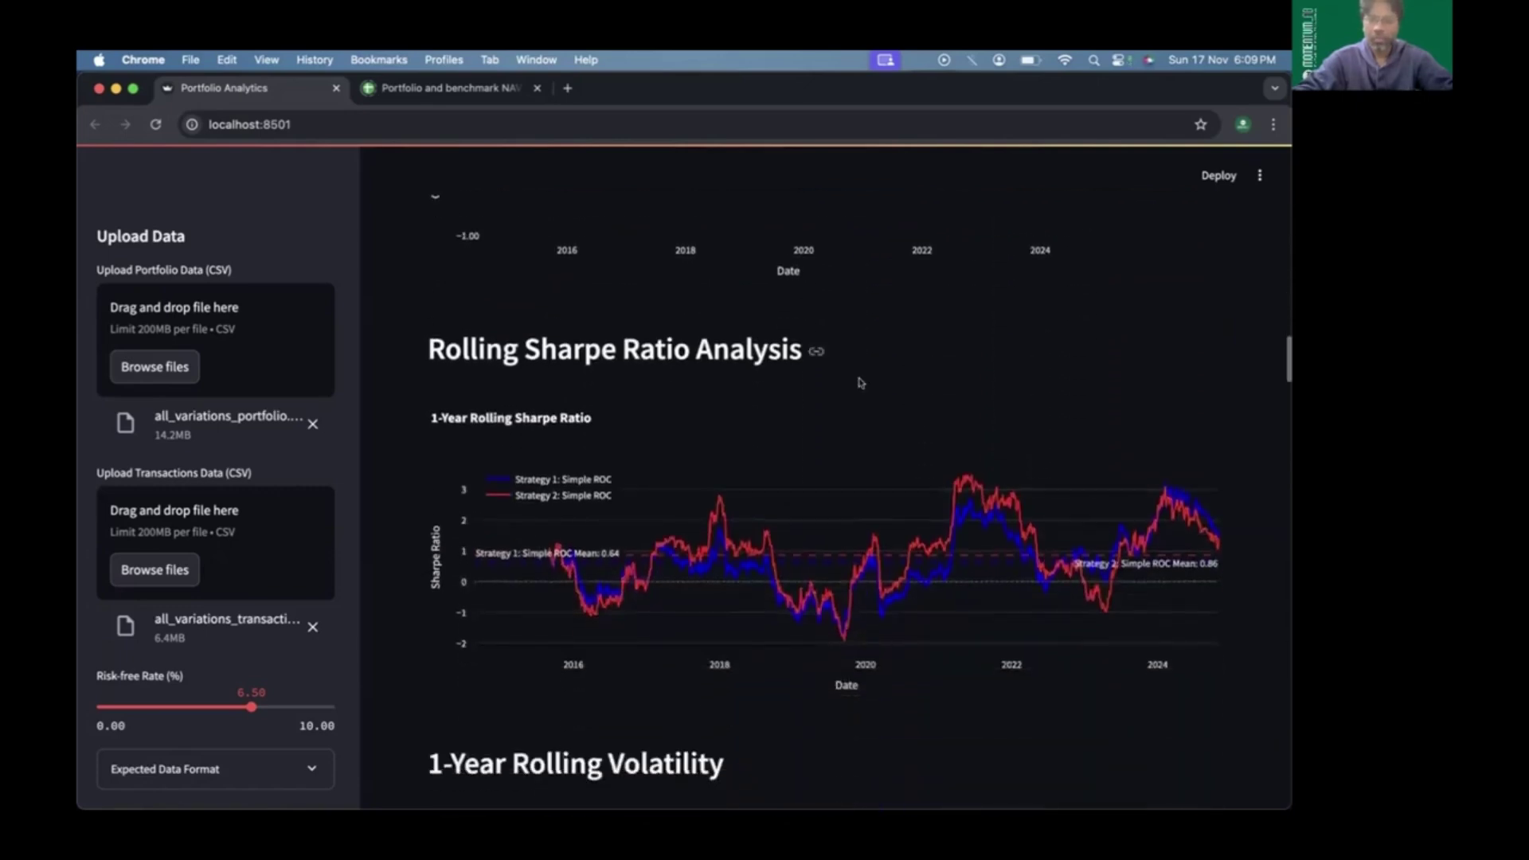
scroll(858, 382, up, 3)
scroll(858, 383, up, 3)
scroll(932, 395, down, 4)
scroll(934, 397, down, 1)
scroll(934, 397, down, 1)
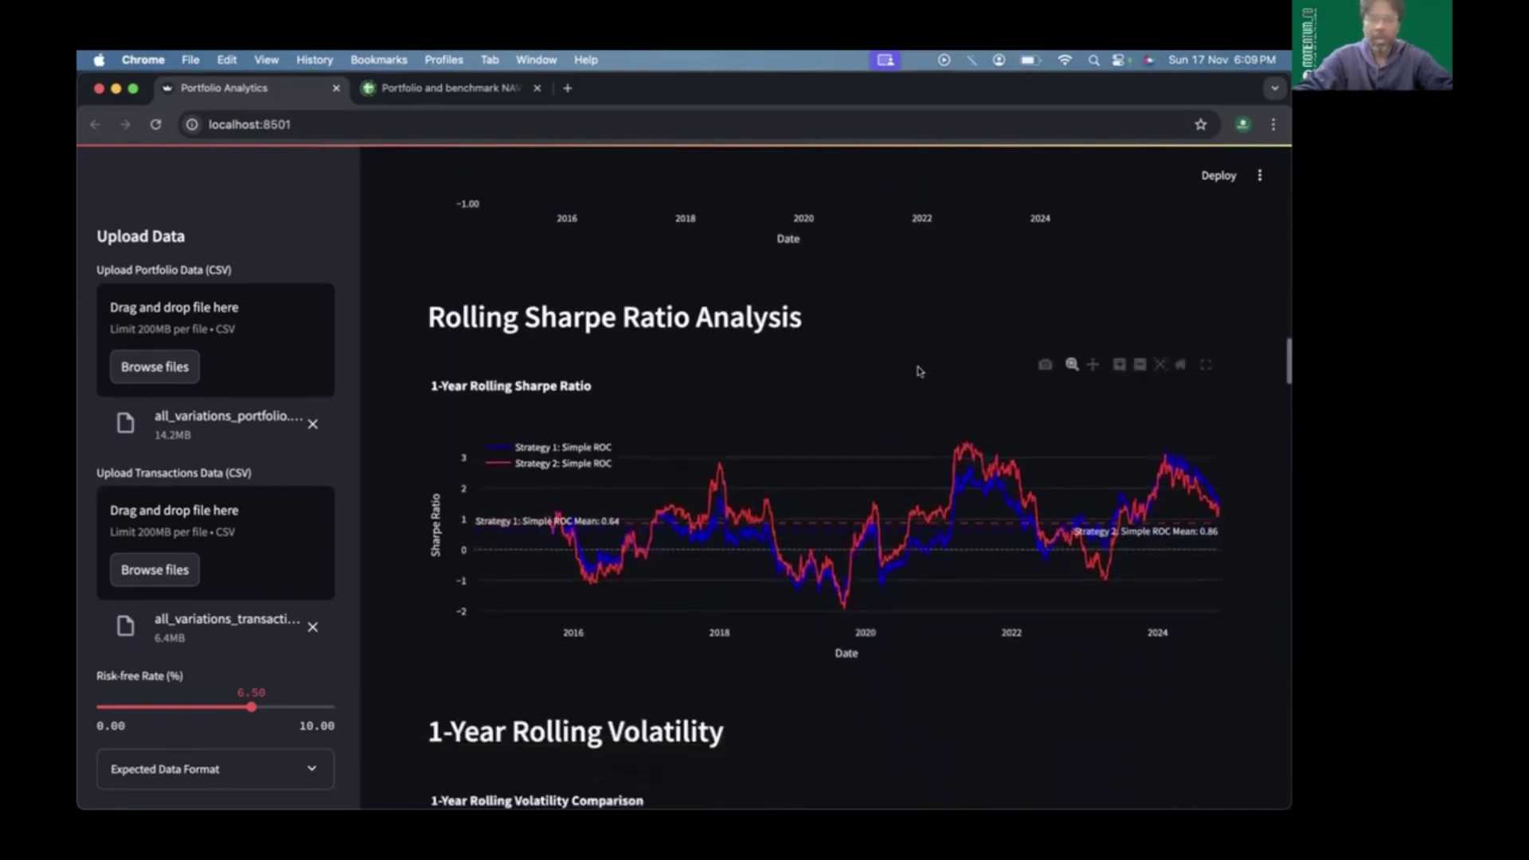
scroll(917, 368, down, 2)
scroll(915, 370, down, 5)
scroll(915, 376, down, 1)
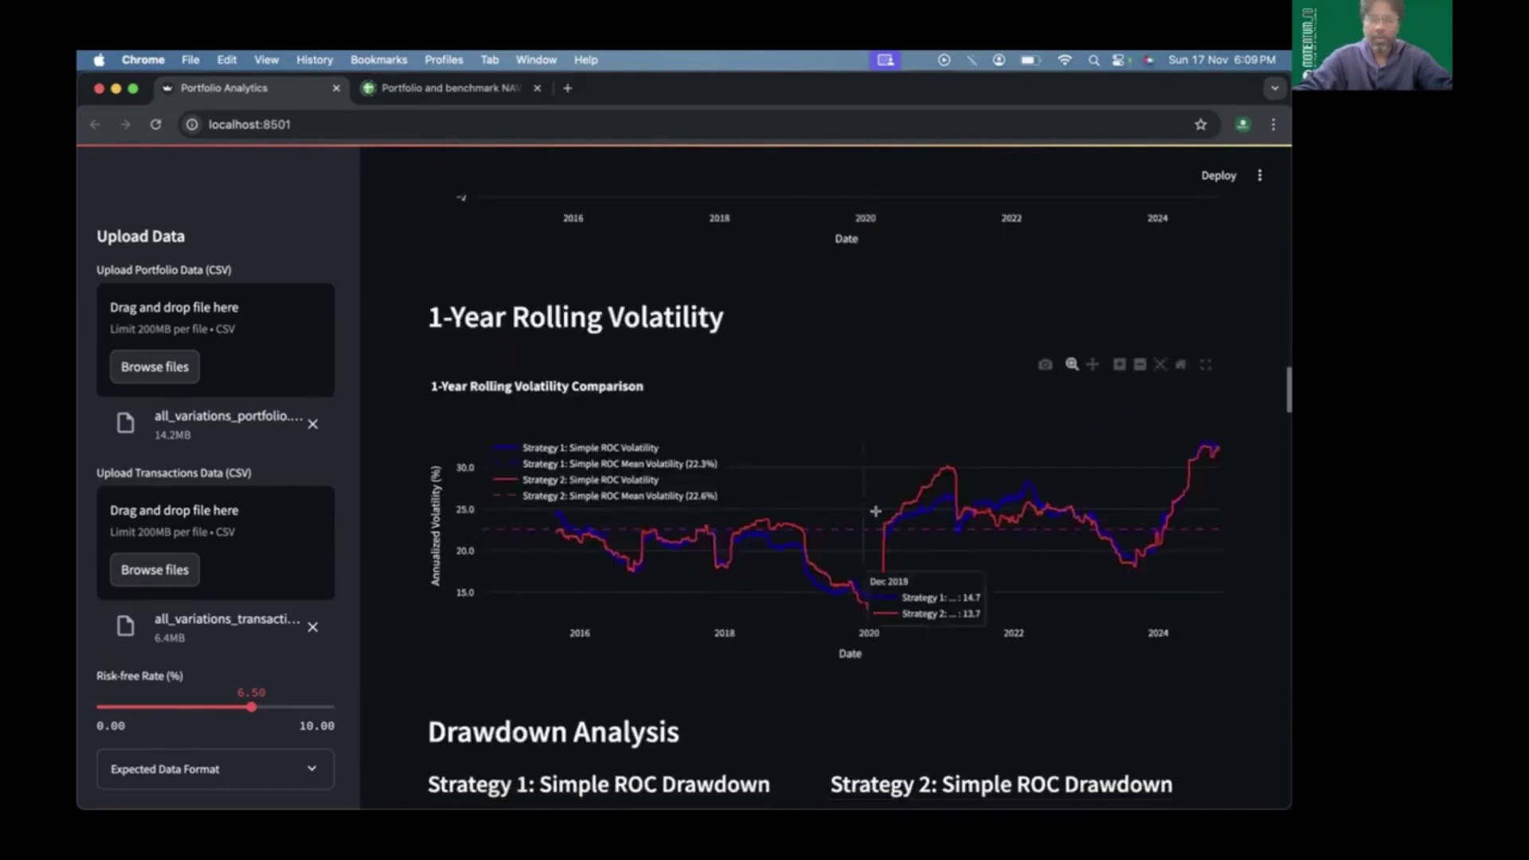
scroll(836, 489, down, 2)
scroll(777, 460, down, 2)
scroll(768, 450, down, 3)
scroll(769, 451, down, 4)
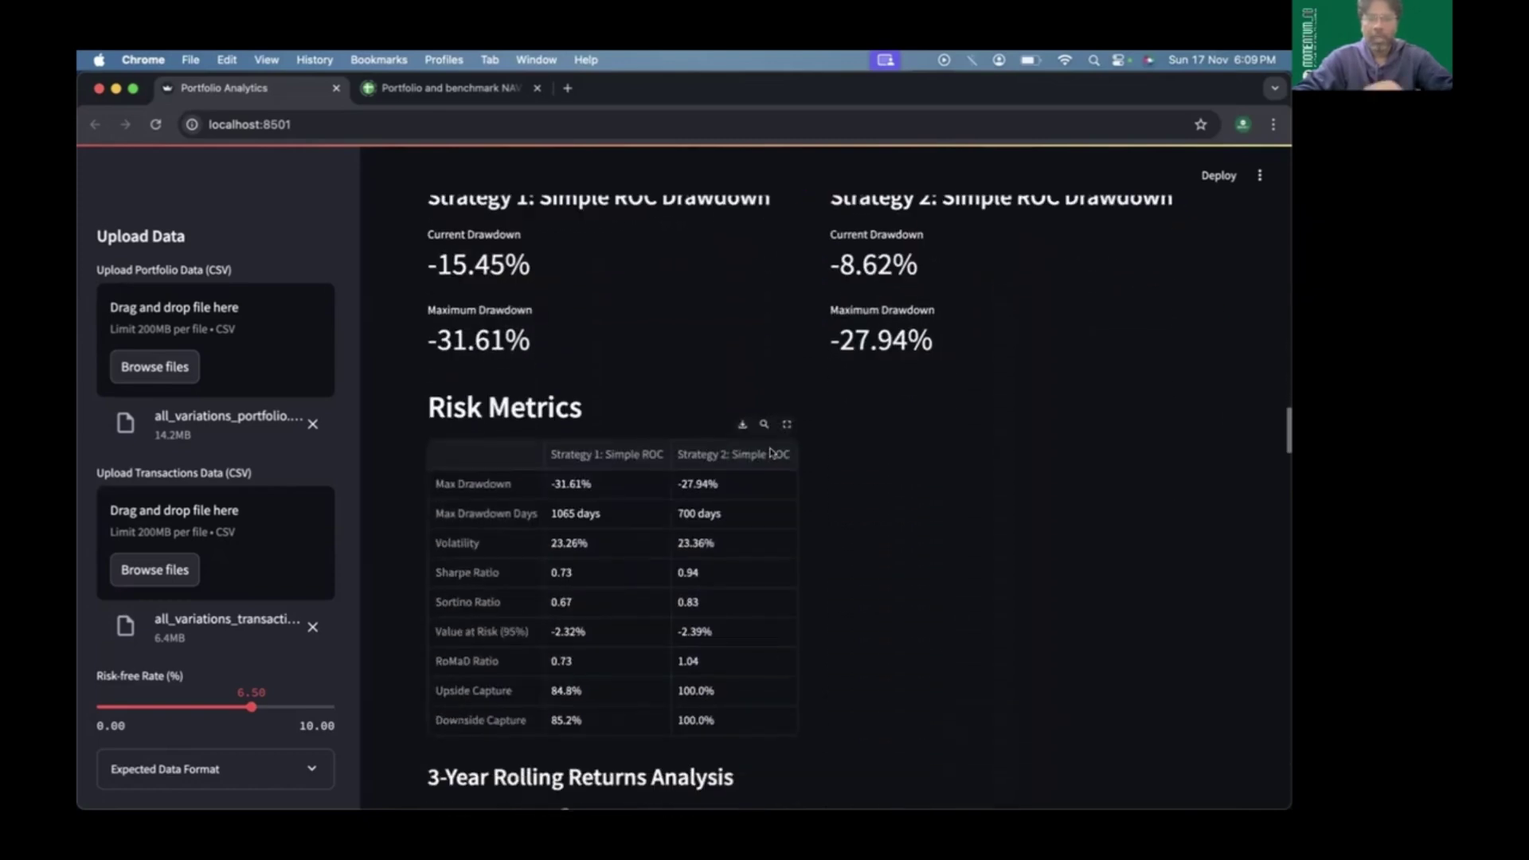
scroll(769, 452, down, 2)
scroll(770, 451, down, 2)
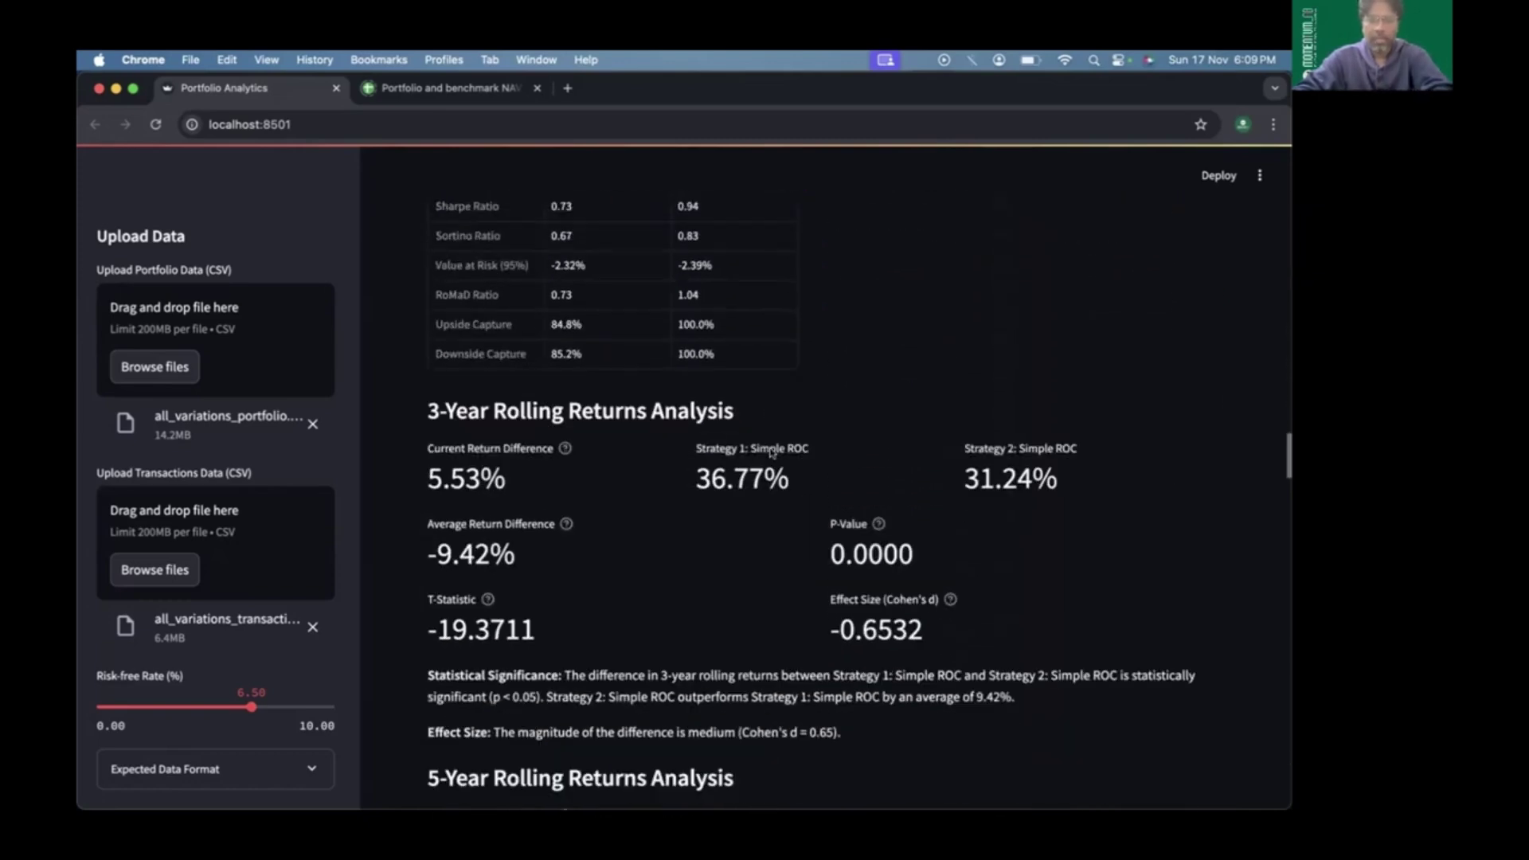
scroll(771, 452, down, 1)
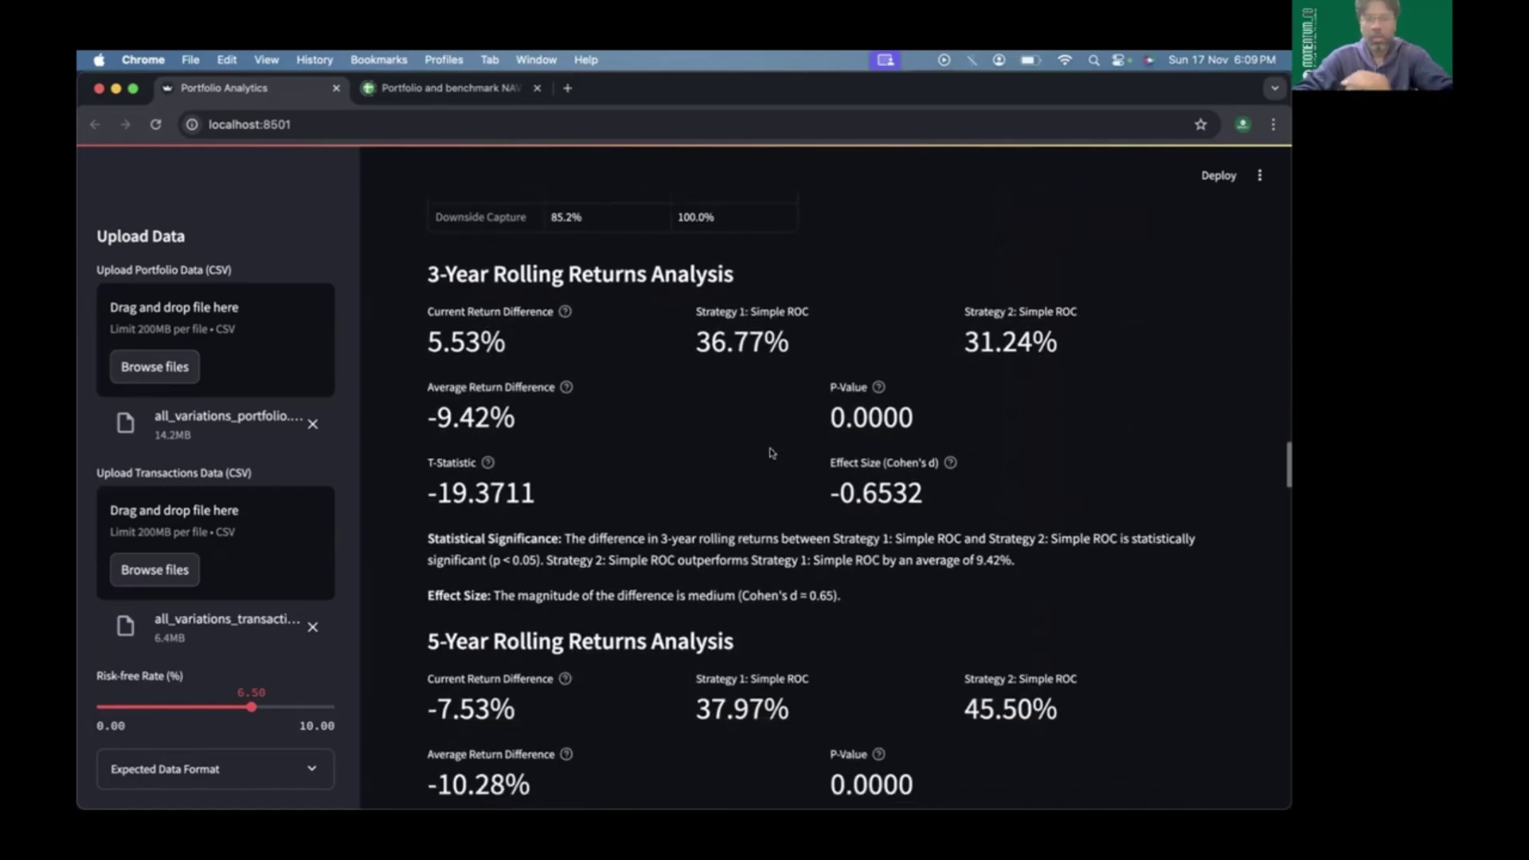
scroll(709, 476, down, 1)
scroll(708, 475, down, 2)
scroll(708, 476, down, 1)
scroll(707, 469, down, 3)
scroll(708, 469, down, 2)
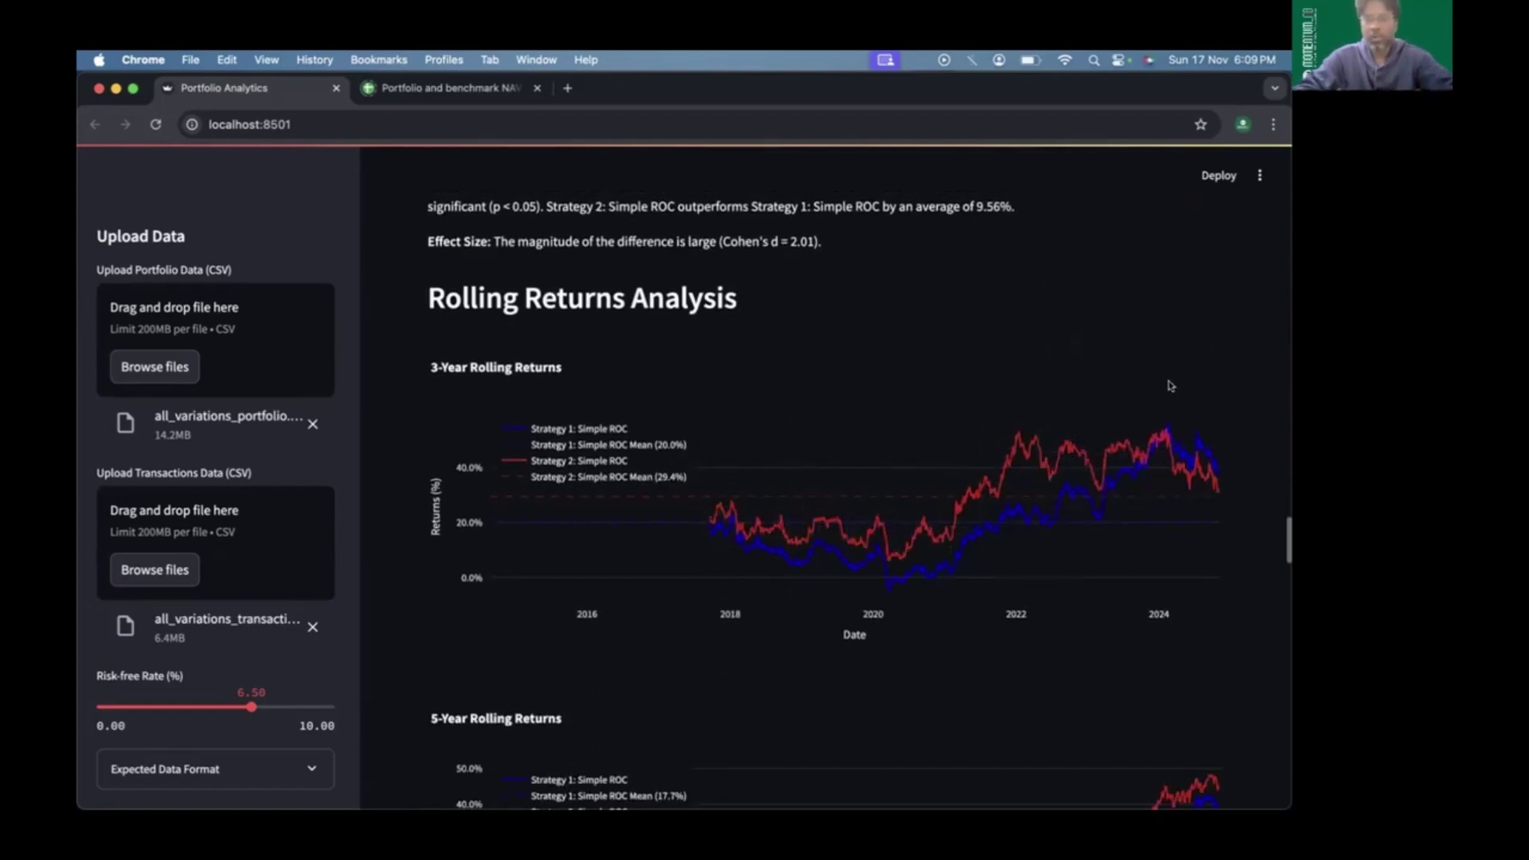
mouse_move(813, 514)
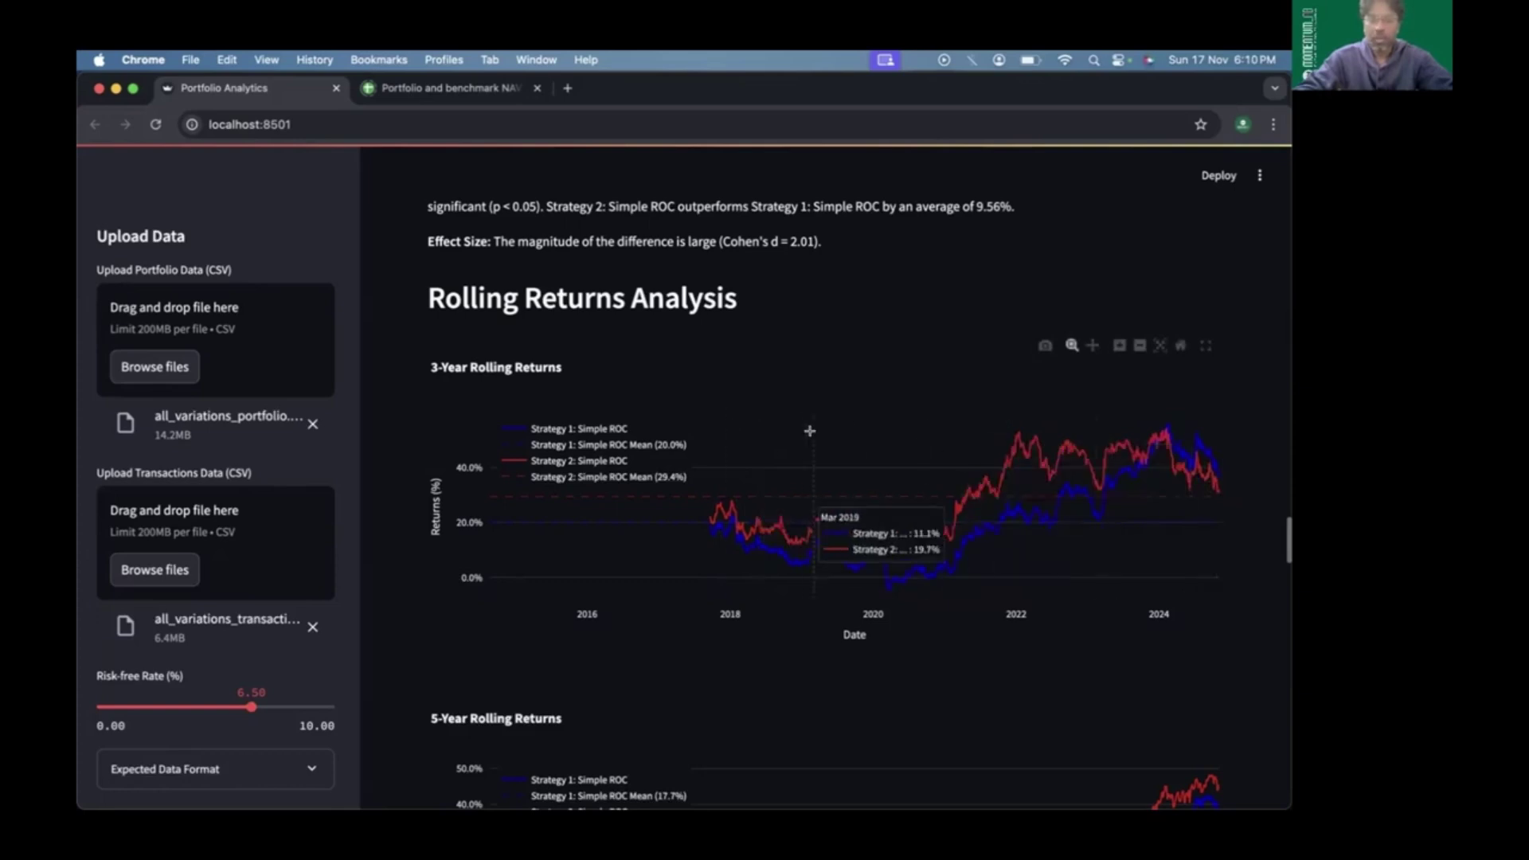
scroll(808, 433, down, 3)
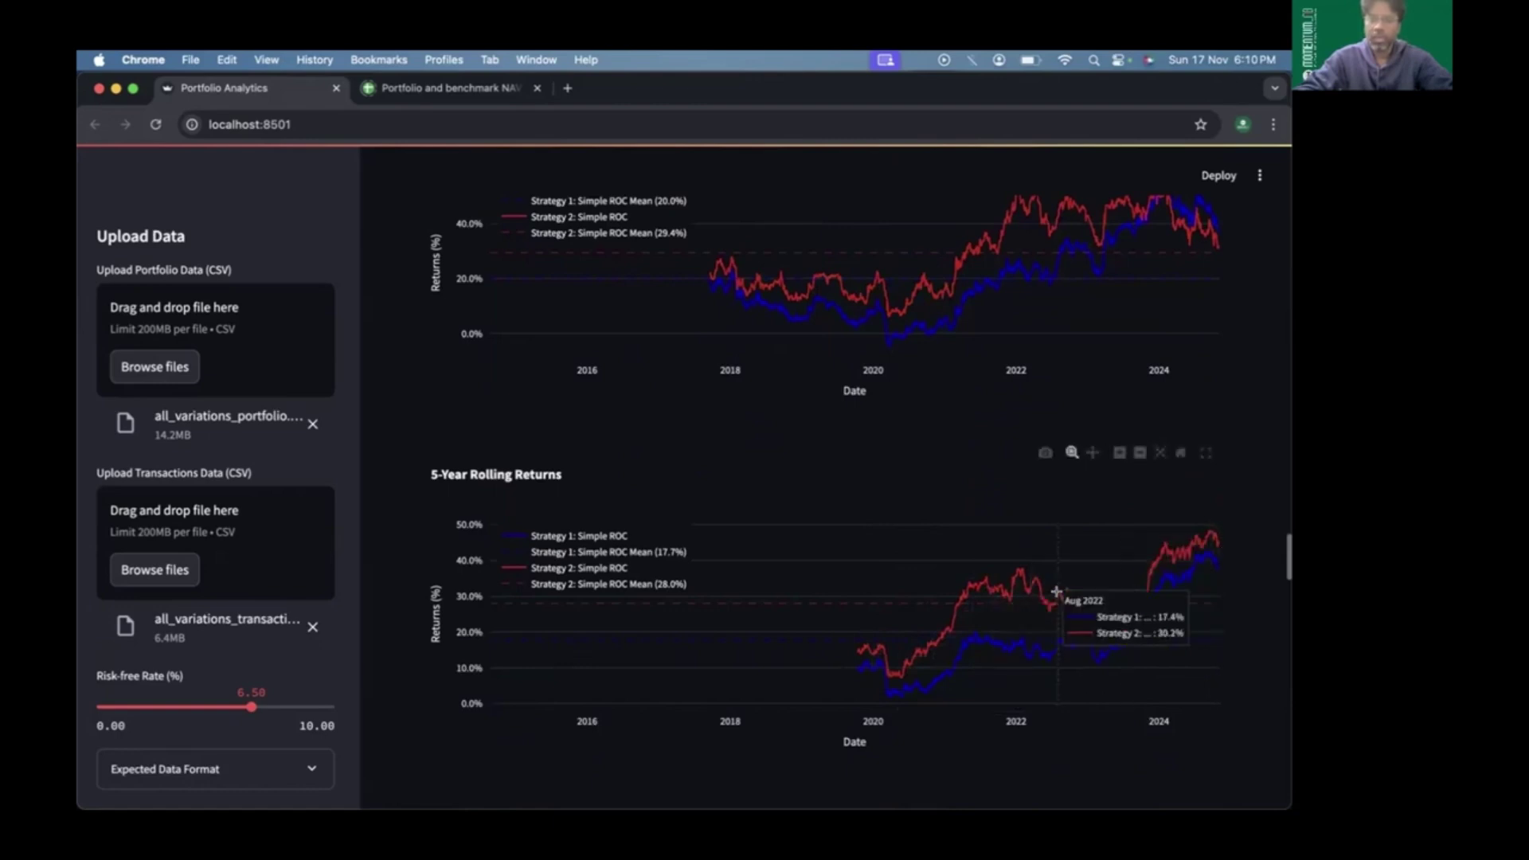
scroll(1059, 591, down, 3)
scroll(1058, 591, down, 4)
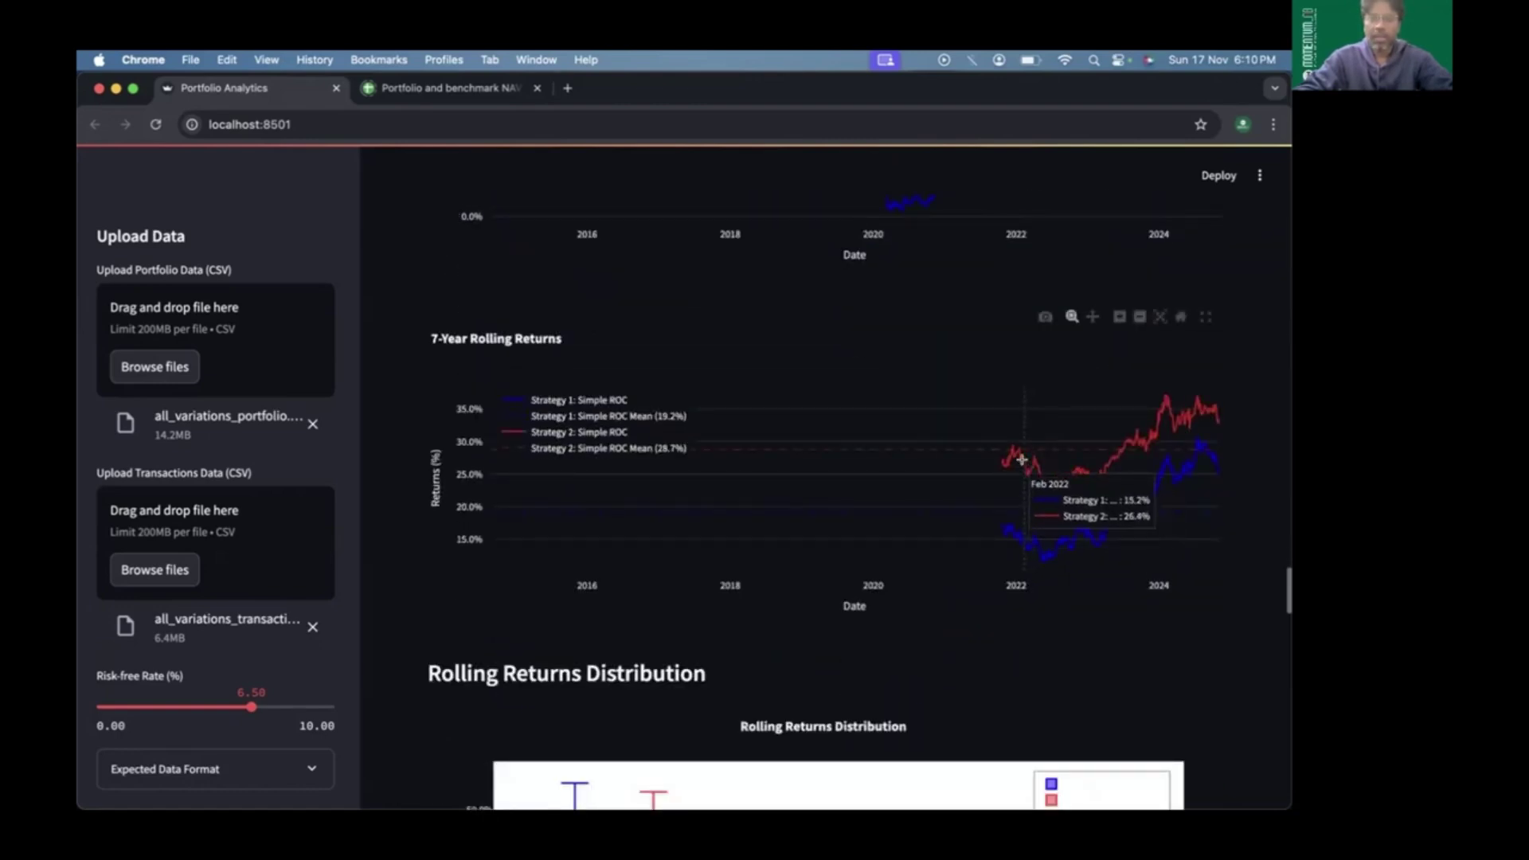
scroll(954, 429, down, 1)
scroll(954, 427, down, 5)
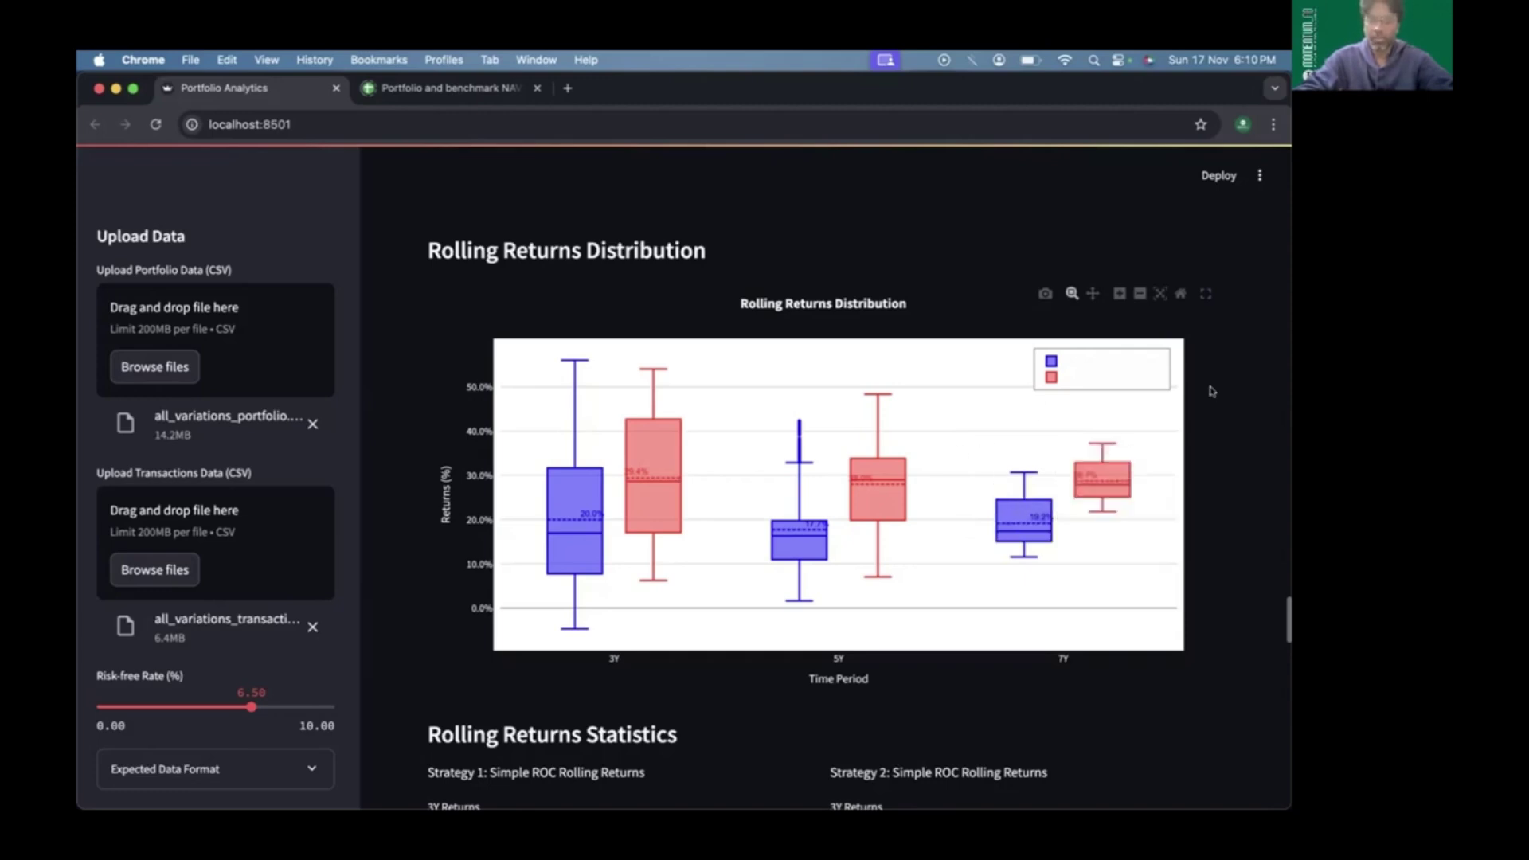
scroll(957, 454, down, 2)
scroll(933, 469, down, 5)
scroll(932, 469, down, 5)
scroll(934, 474, down, 1)
scroll(934, 475, down, 2)
scroll(935, 478, down, 1)
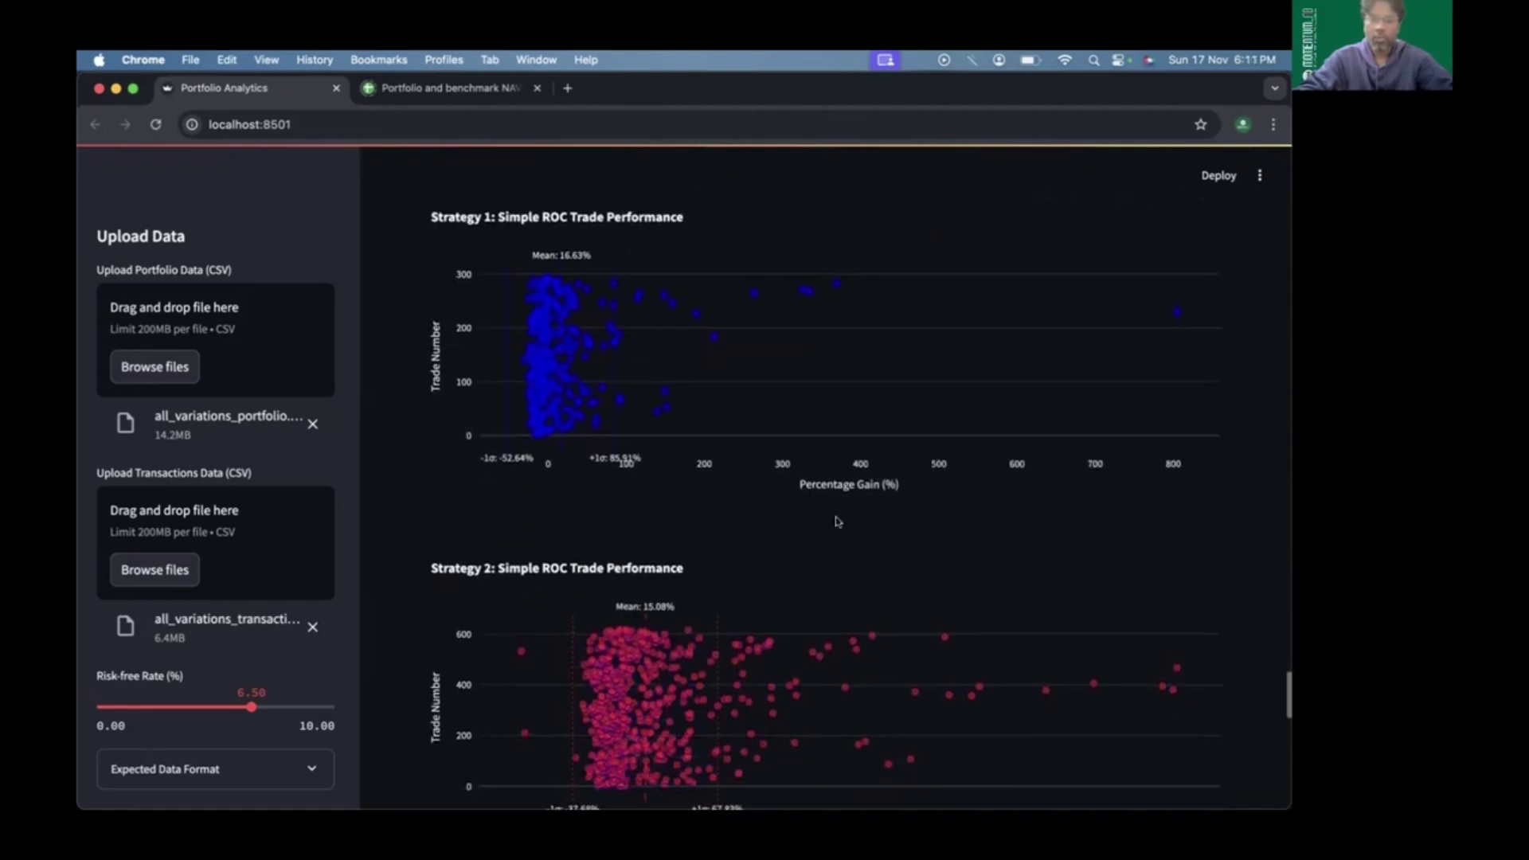
scroll(836, 520, down, 1)
scroll(837, 522, down, 1)
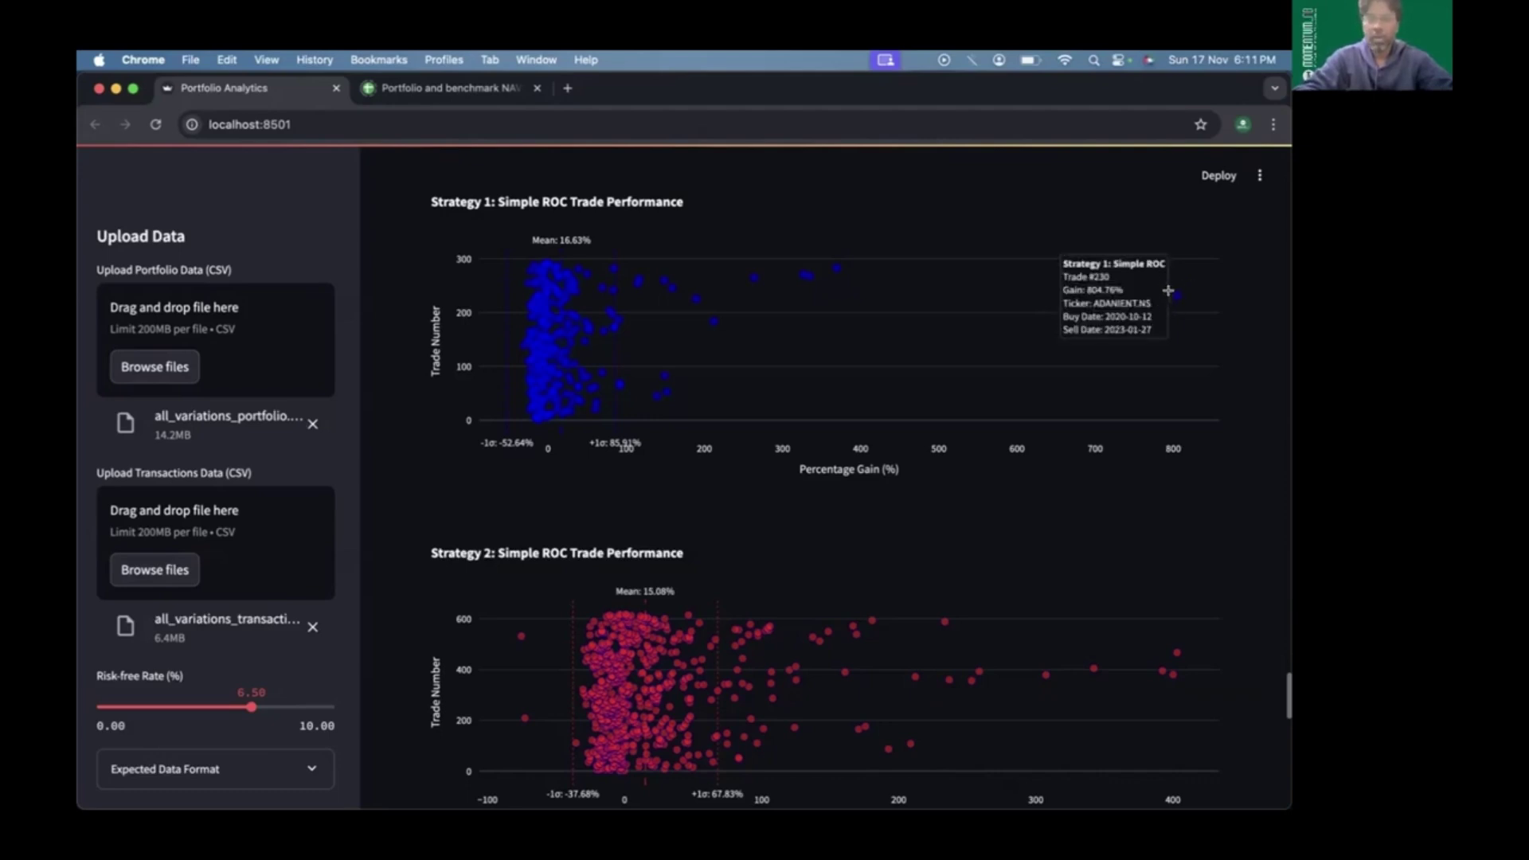
mouse_move(1176, 292)
scroll(1137, 461, down, 2)
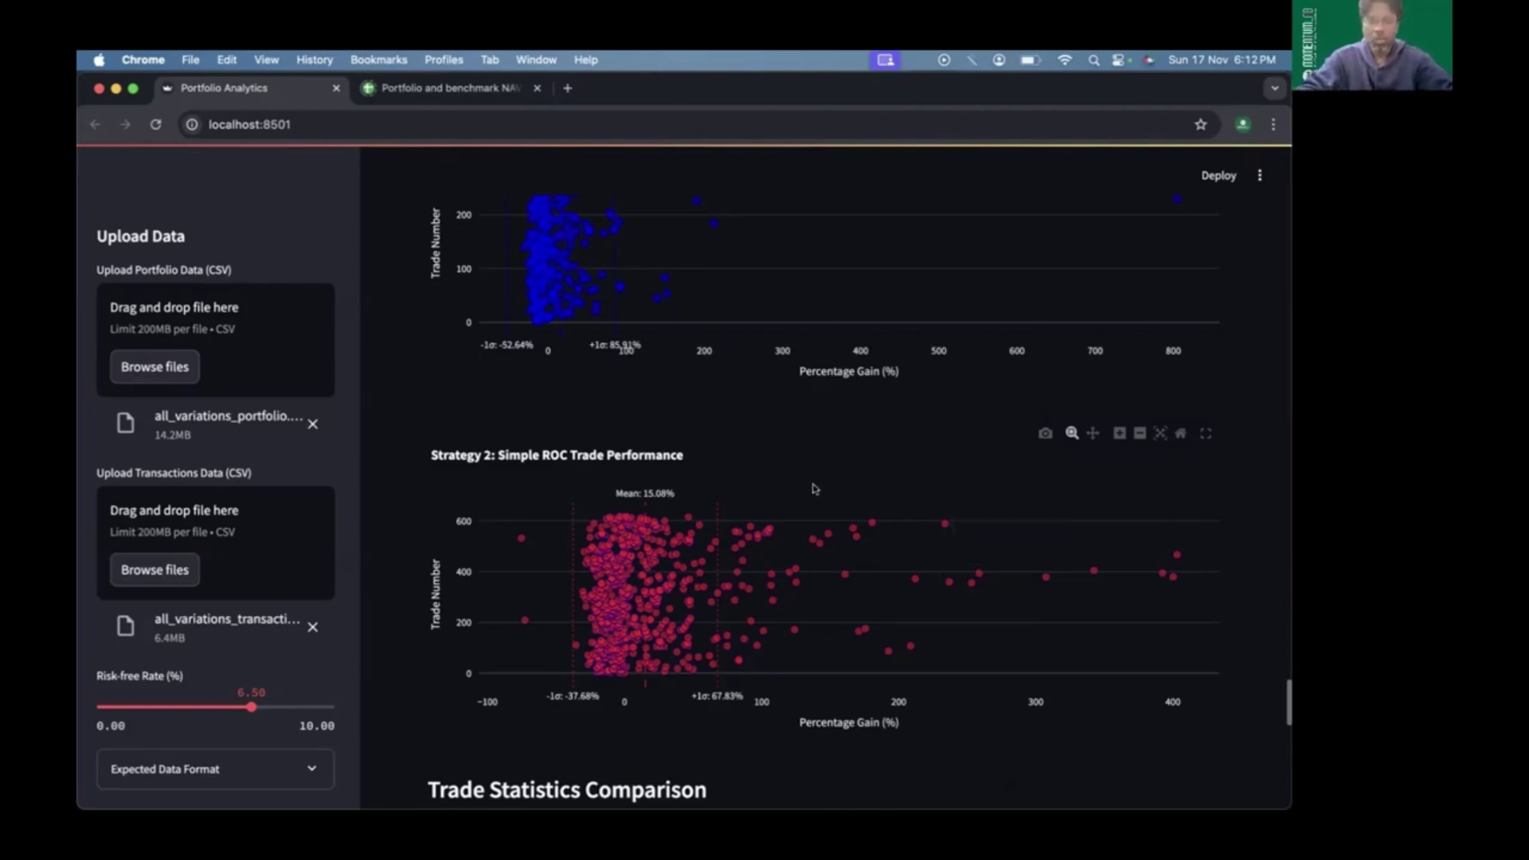
scroll(813, 489, down, 3)
scroll(814, 489, down, 2)
scroll(917, 448, up, 1)
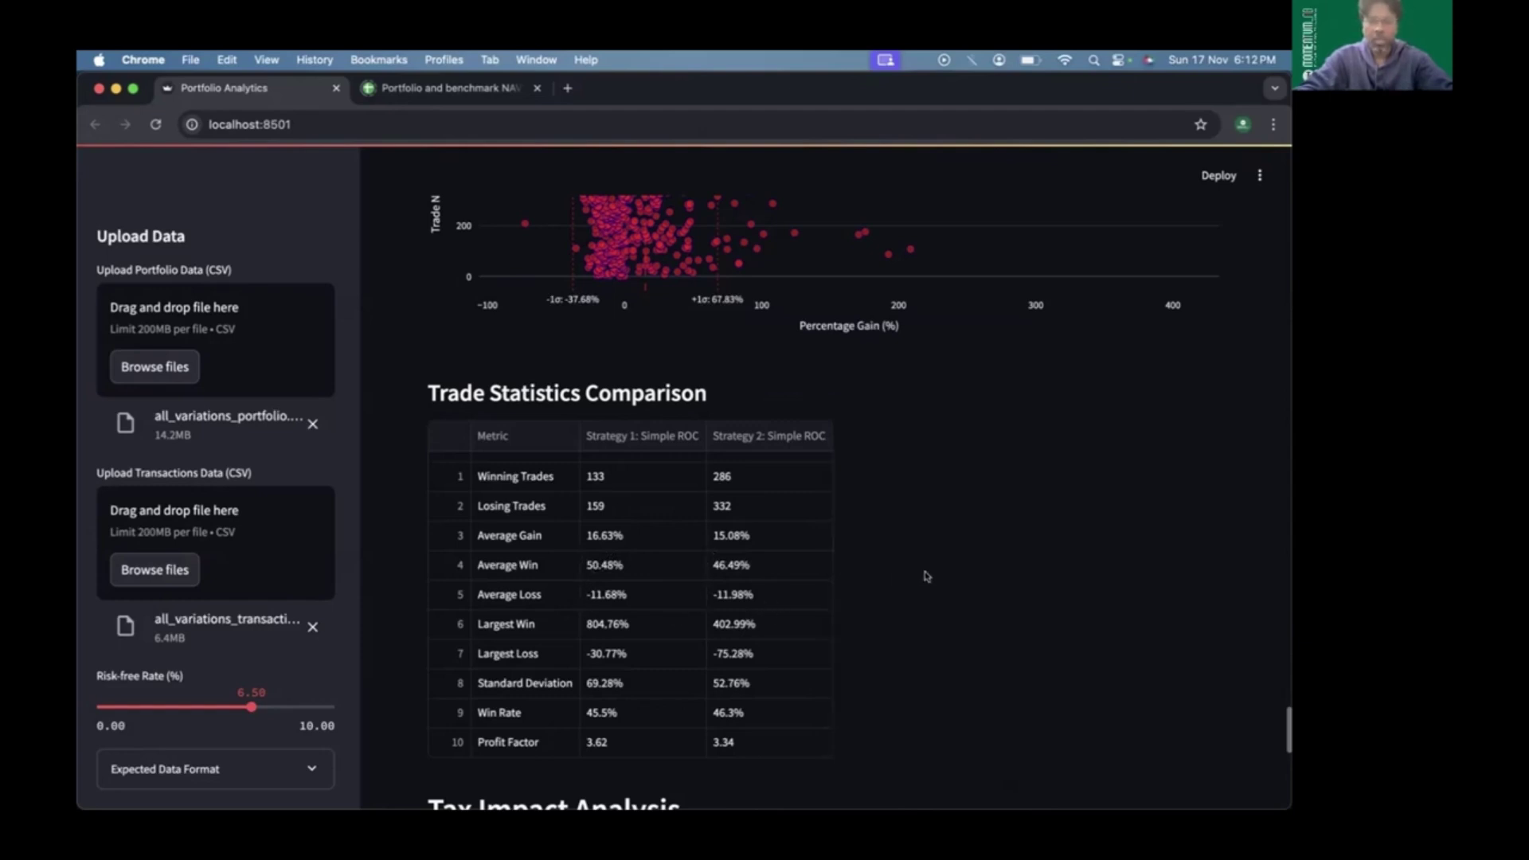
scroll(913, 575, down, 5)
scroll(893, 576, down, 4)
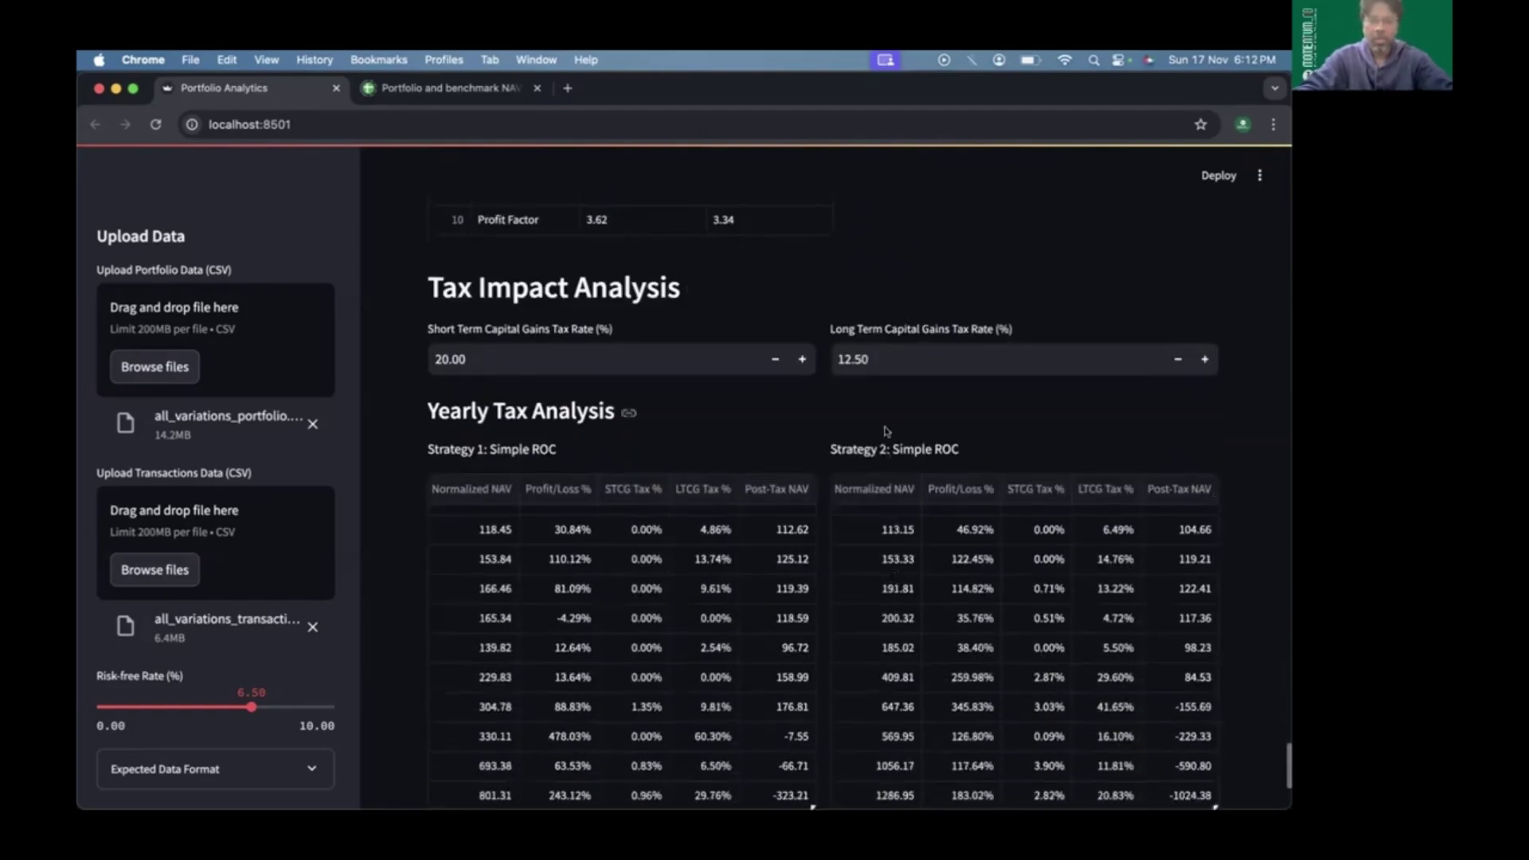
scroll(800, 411, down, 4)
scroll(799, 410, up, 1)
scroll(801, 412, up, 2)
scroll(717, 398, up, 2)
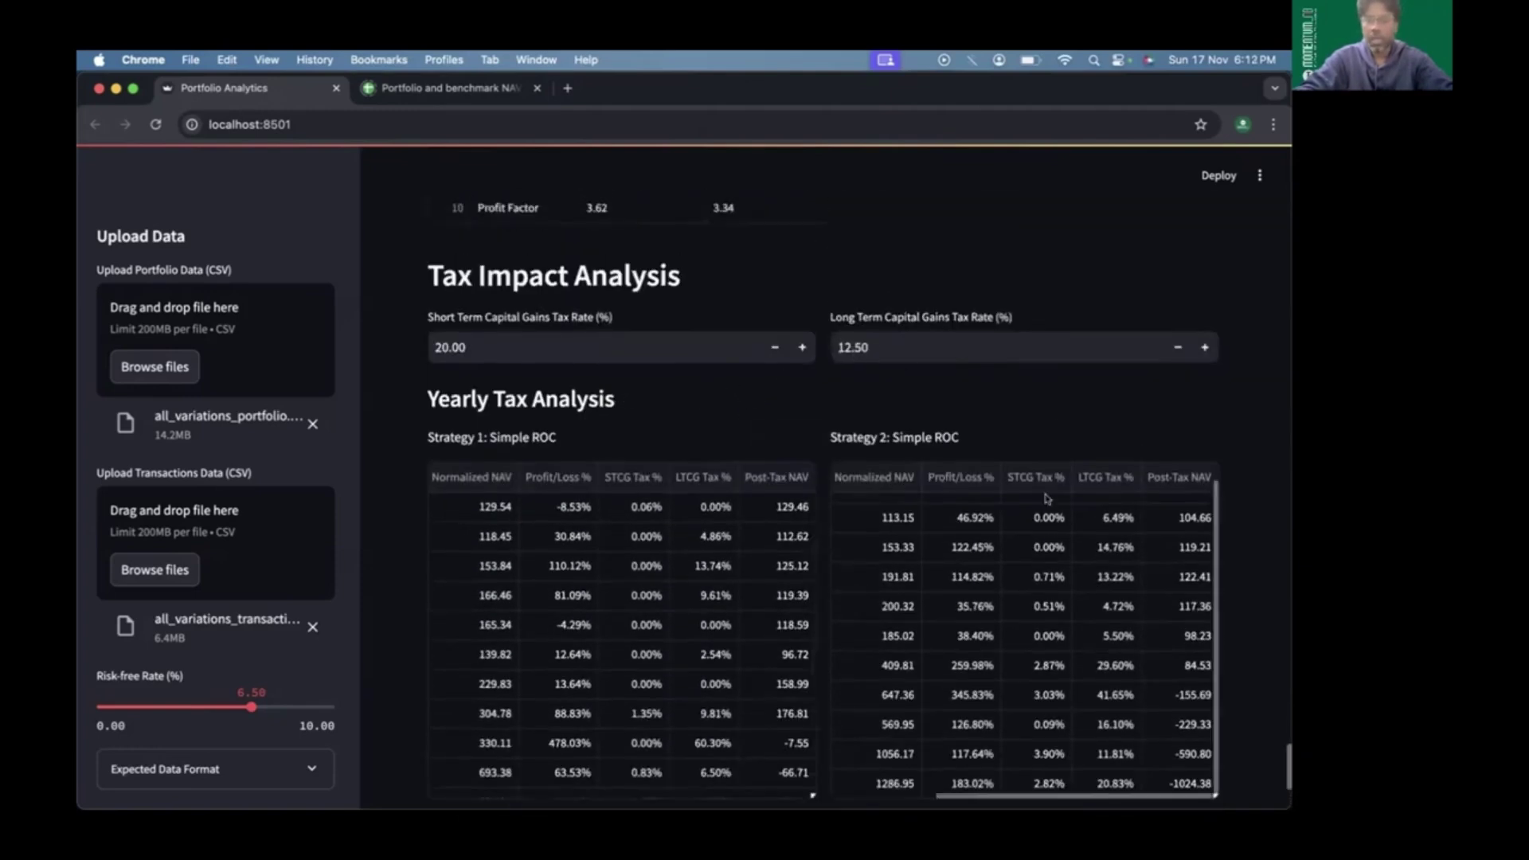
scroll(1045, 499, down, 2)
scroll(1045, 489, up, 1)
scroll(1045, 490, up, 2)
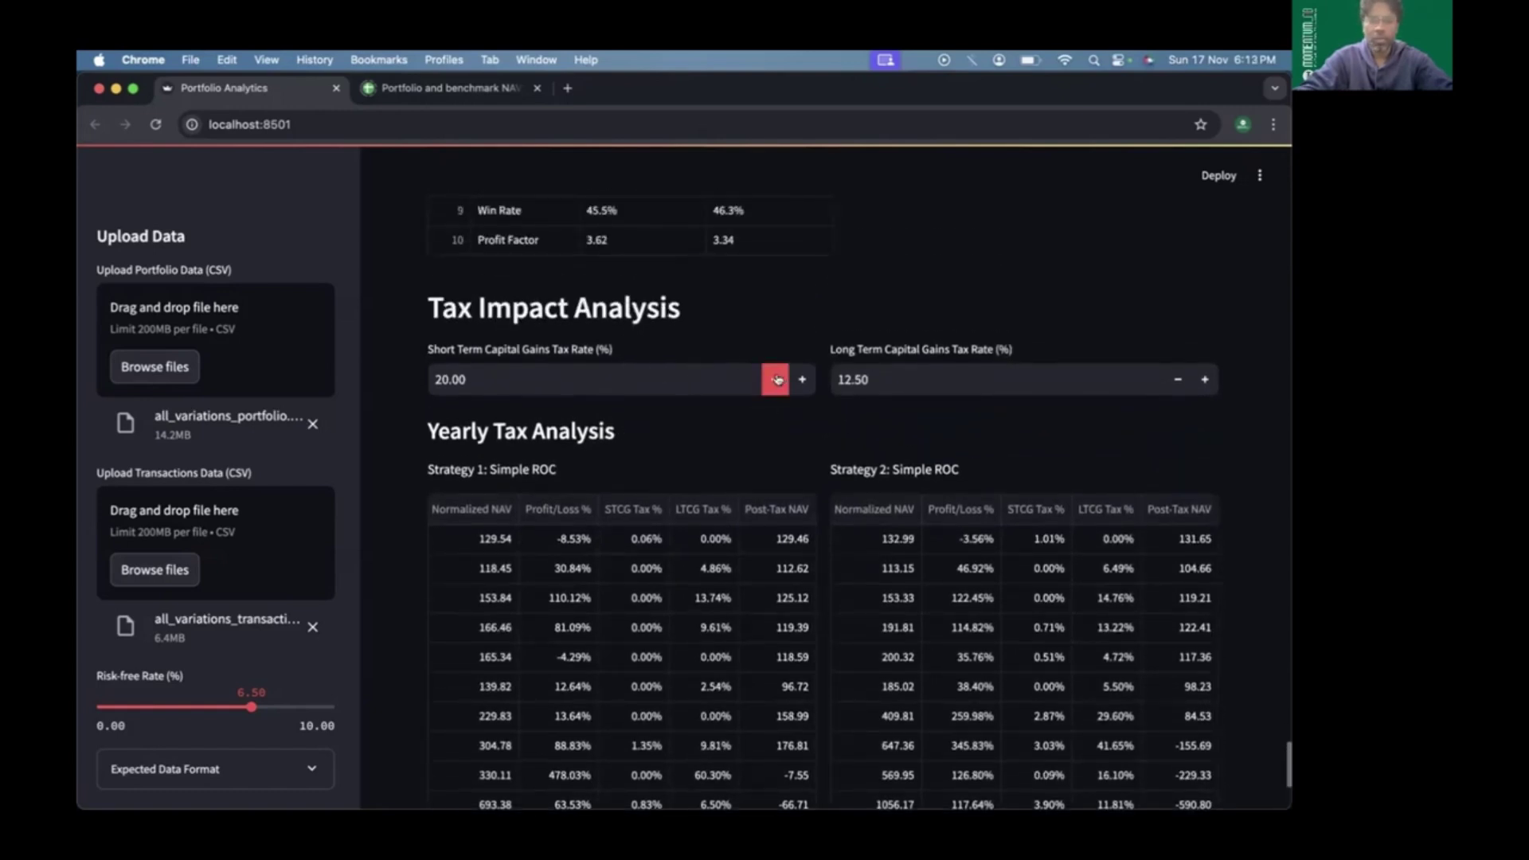
click(802, 379)
scroll(1004, 320, down, 10)
scroll(952, 321, up, 10)
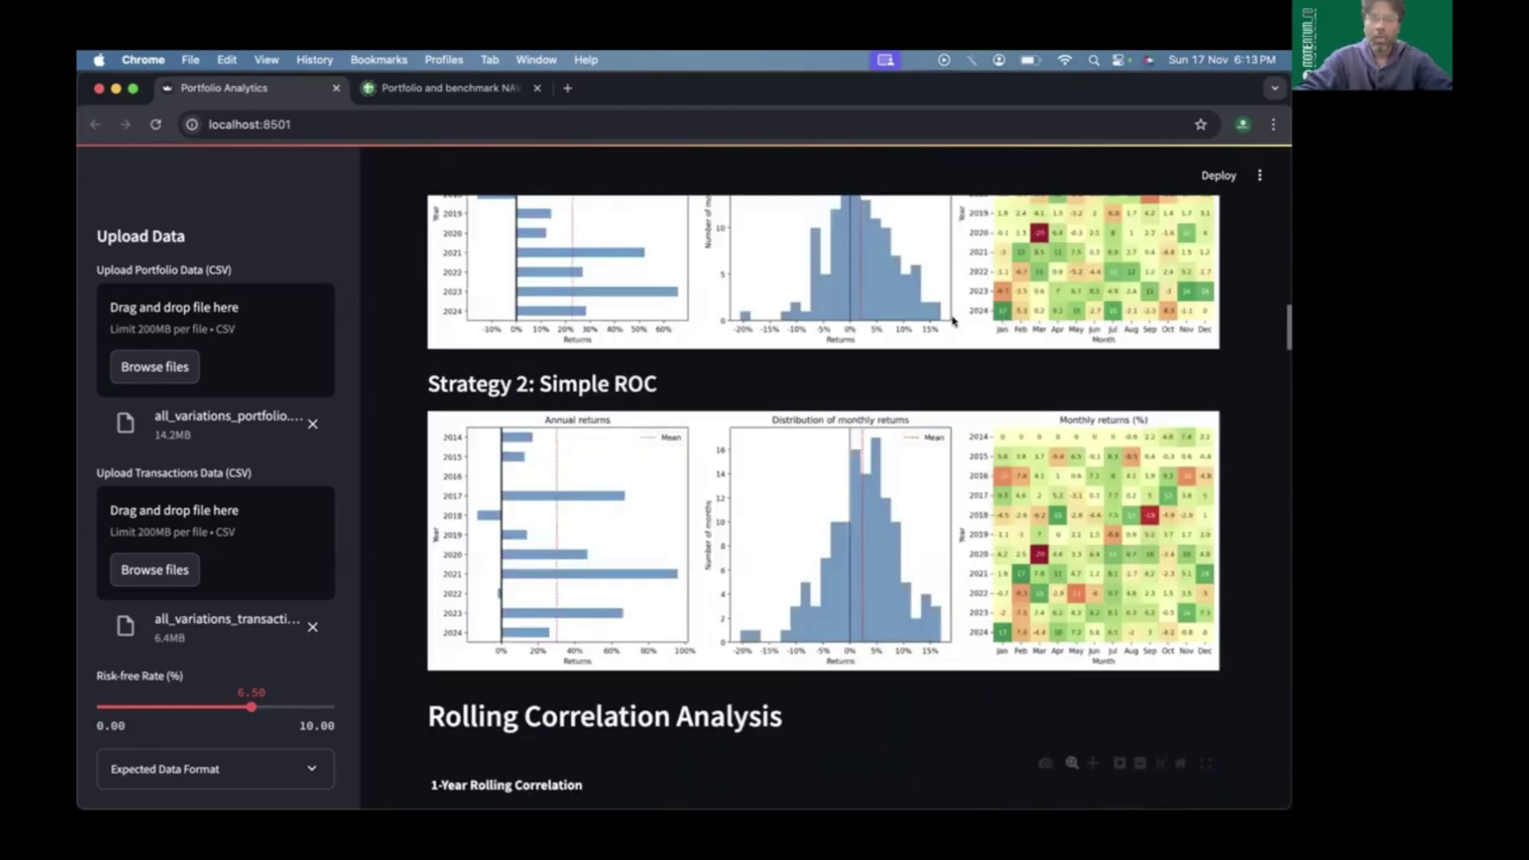
scroll(952, 320, up, 10)
scroll(952, 314, down, 5)
scroll(952, 314, down, 5)
scroll(952, 317, down, 3)
scroll(951, 320, down, 3)
scroll(952, 321, down, 3)
scroll(952, 320, down, 2)
scroll(952, 320, down, 5)
scroll(953, 320, up, 4)
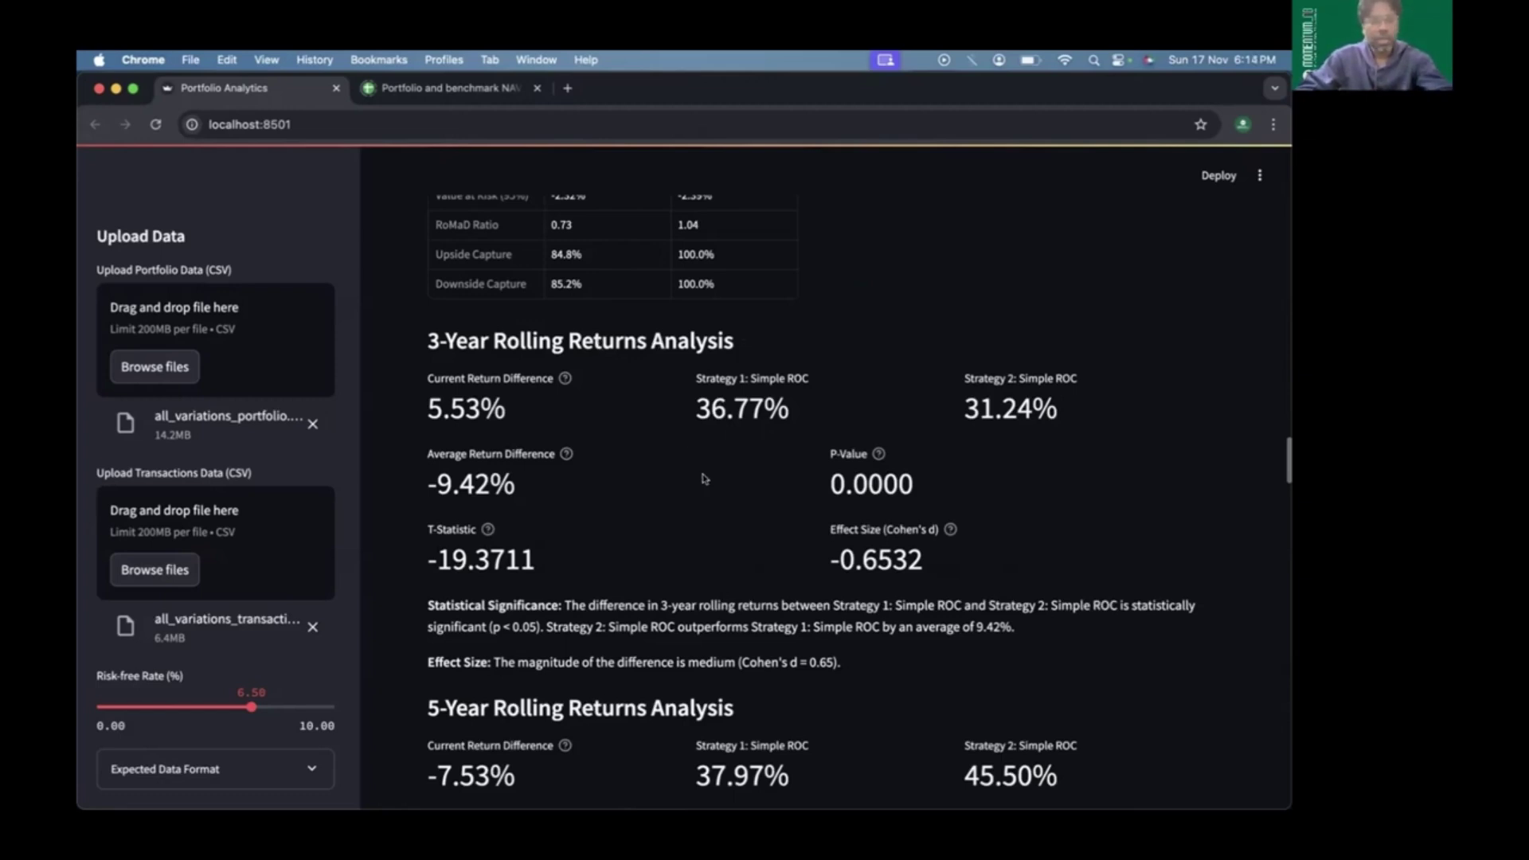
scroll(704, 479, down, 1)
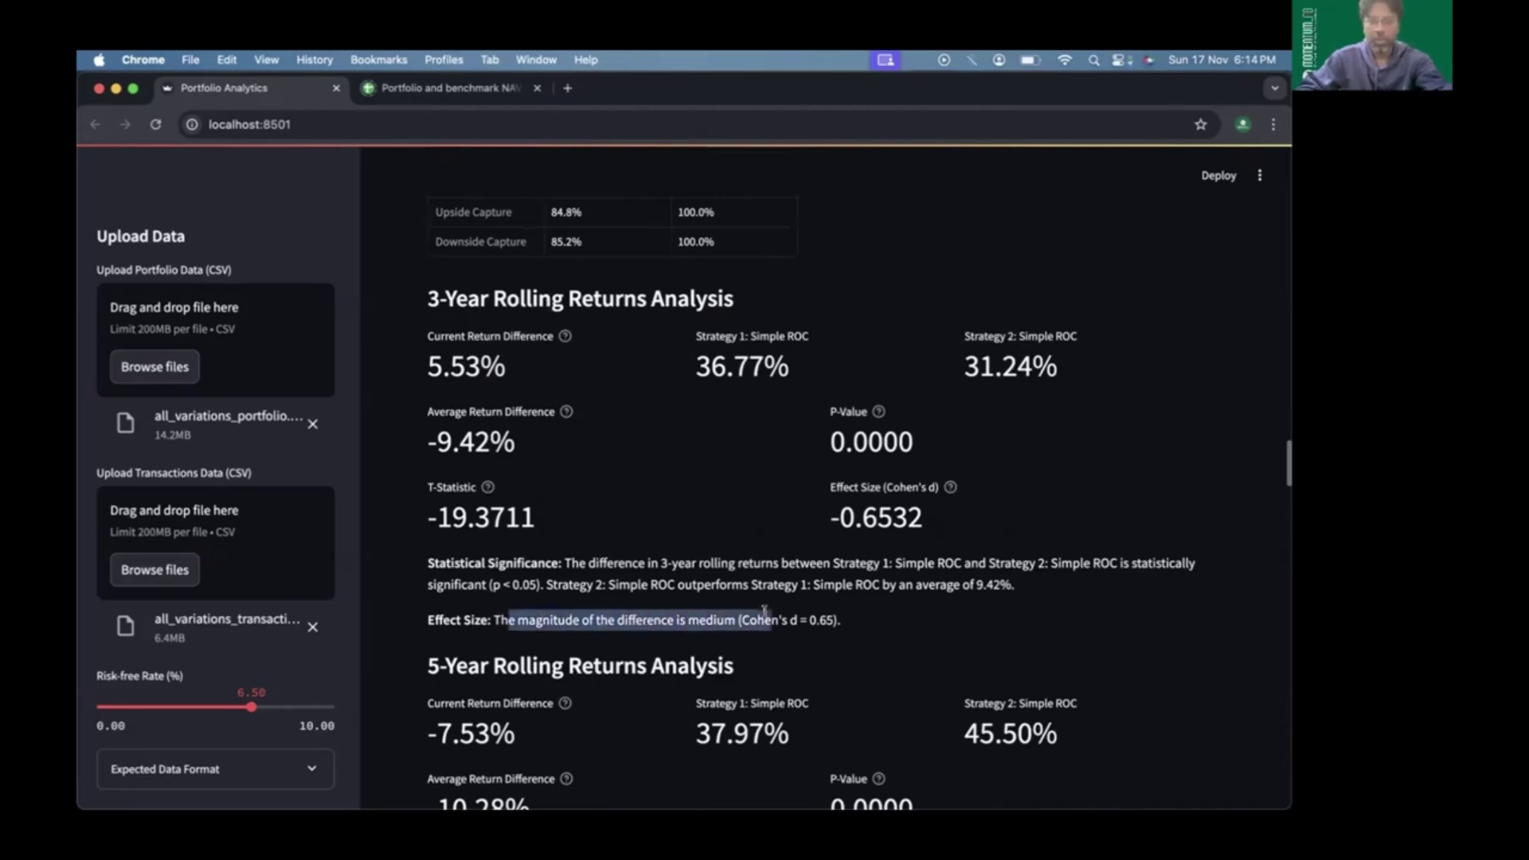
drag(499, 617, 859, 622)
click(859, 621)
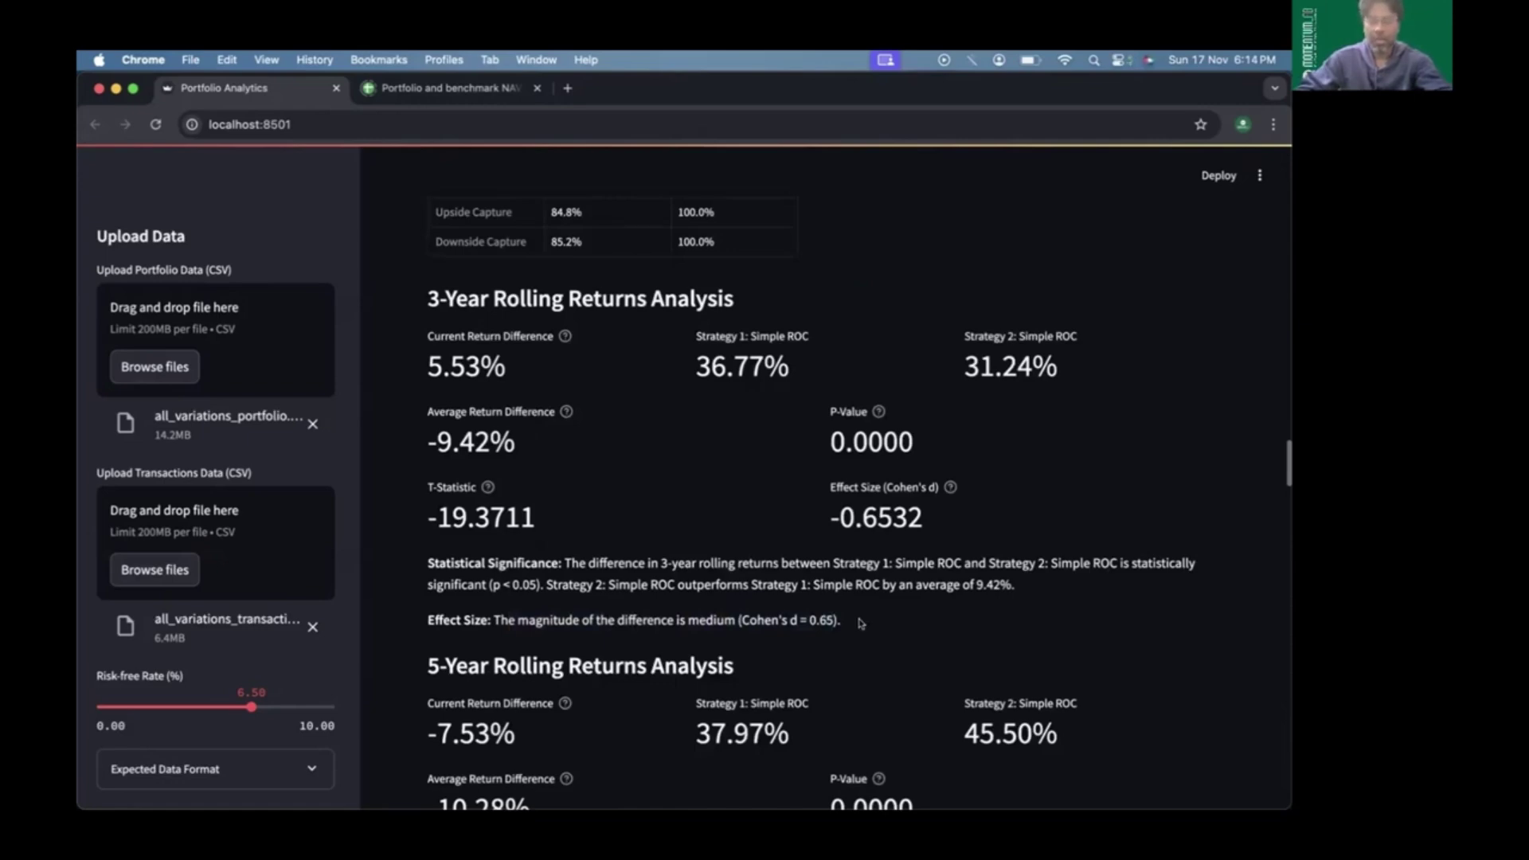
scroll(859, 622, up, 6)
scroll(858, 622, up, 3)
scroll(859, 623, down, 5)
scroll(859, 622, down, 5)
scroll(859, 622, down, 2)
scroll(860, 622, down, 2)
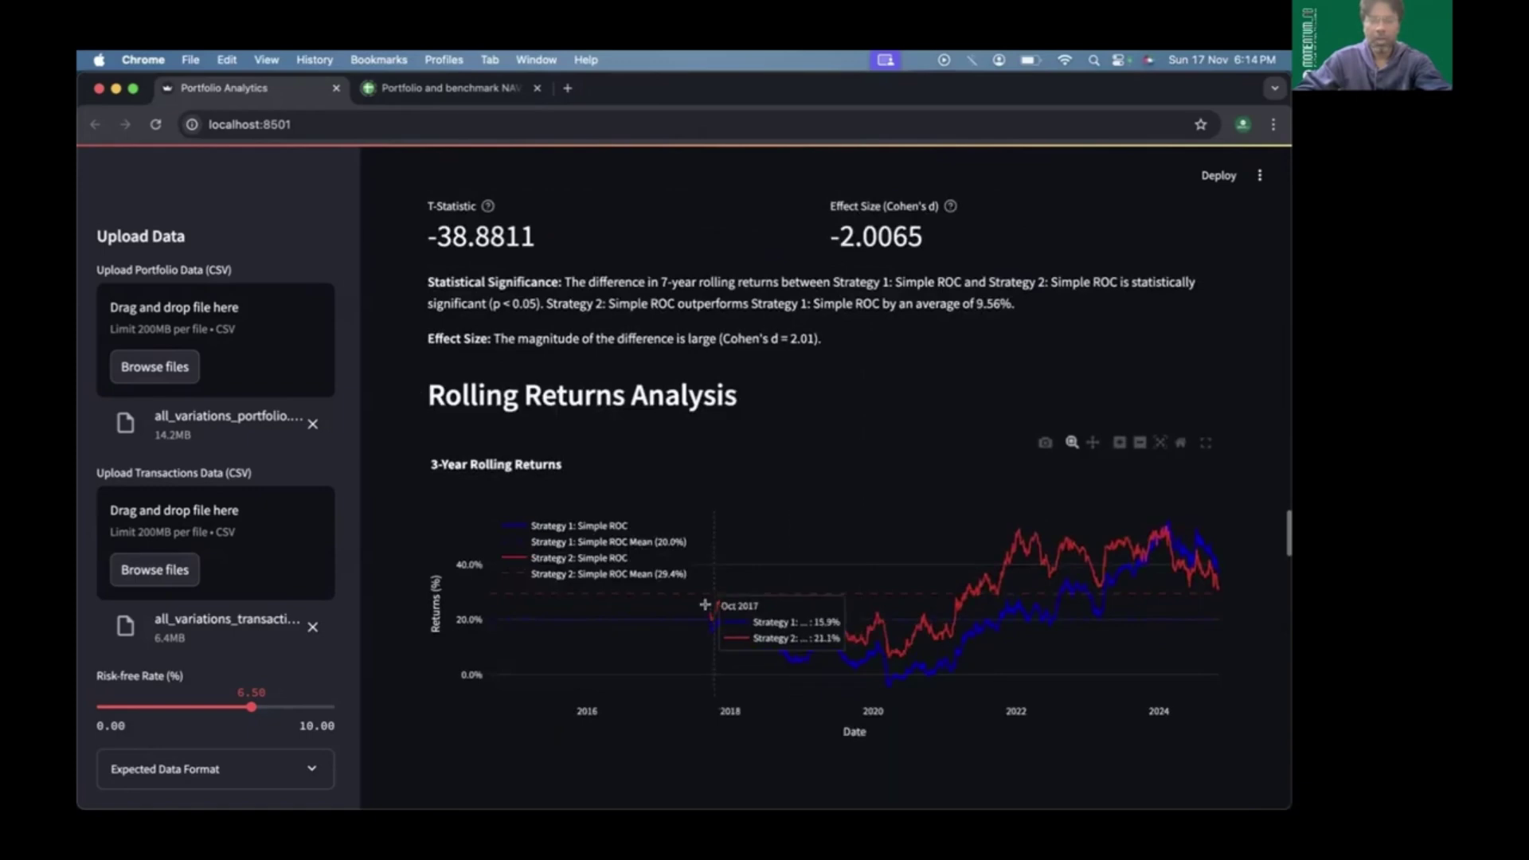
scroll(908, 399, up, 3)
scroll(908, 398, up, 5)
scroll(910, 397, down, 2)
scroll(884, 430, up, 1)
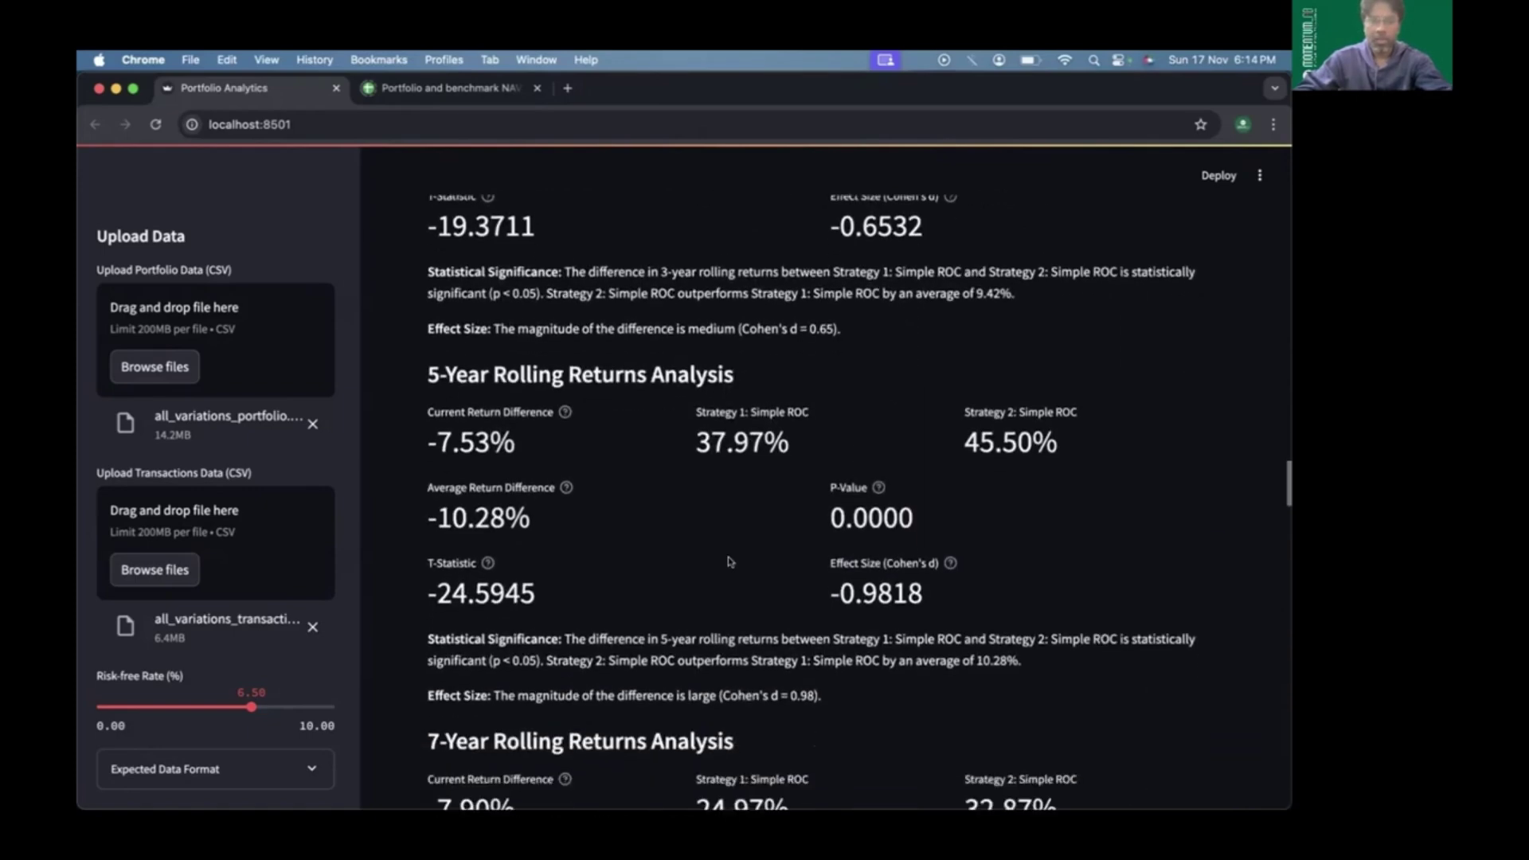
scroll(723, 583, down, 1)
drag(516, 658, 742, 671)
drag(837, 664, 676, 660)
click(676, 660)
scroll(678, 656, down, 2)
scroll(677, 656, down, 3)
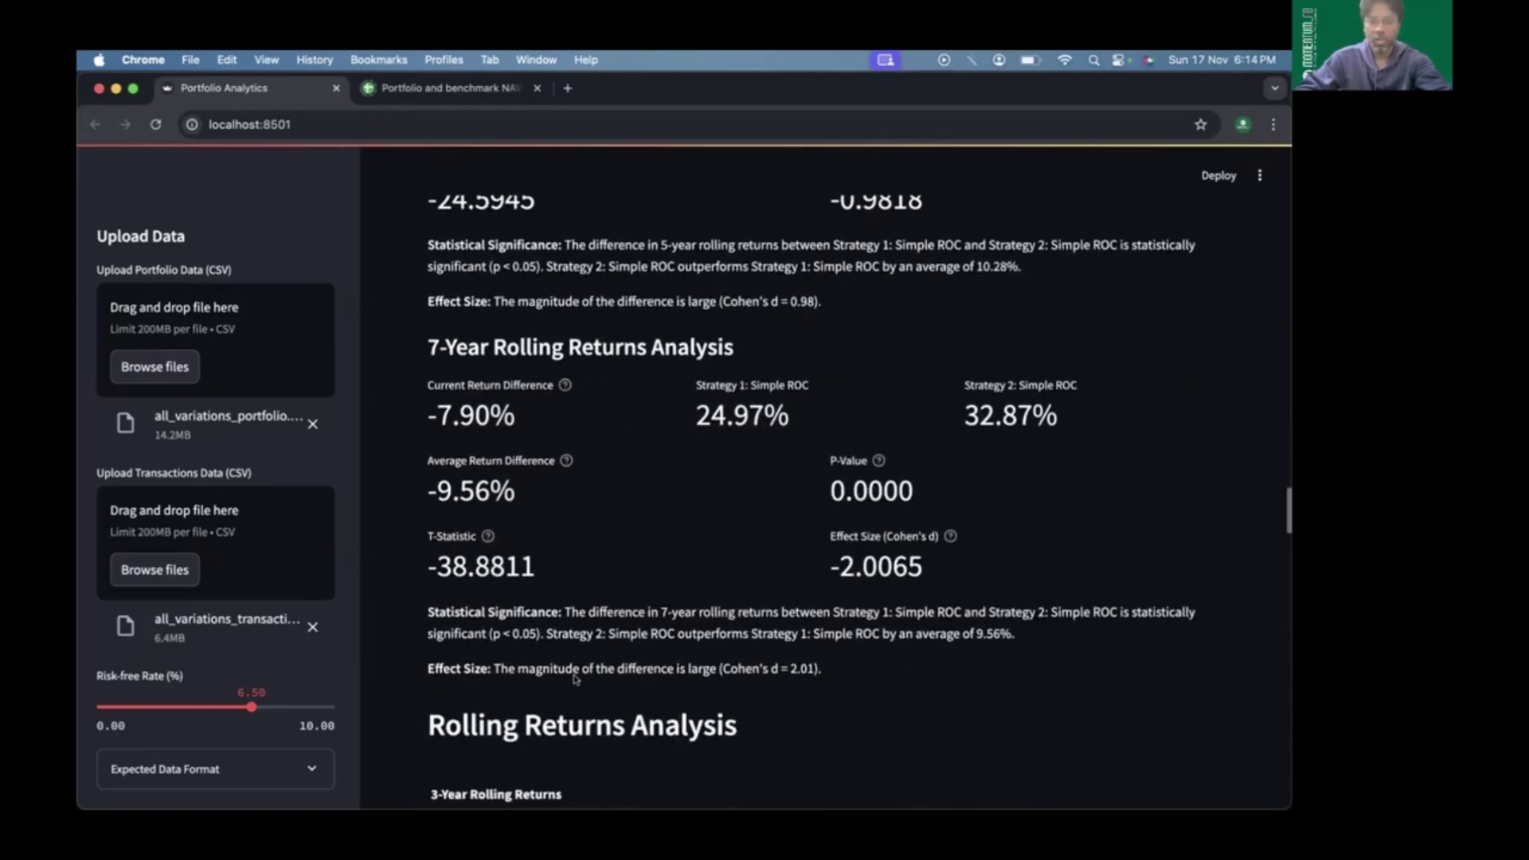
mouse_move(469, 667)
mouse_down()
mouse_move(830, 670)
mouse_move(645, 669)
mouse_up()
click(646, 669)
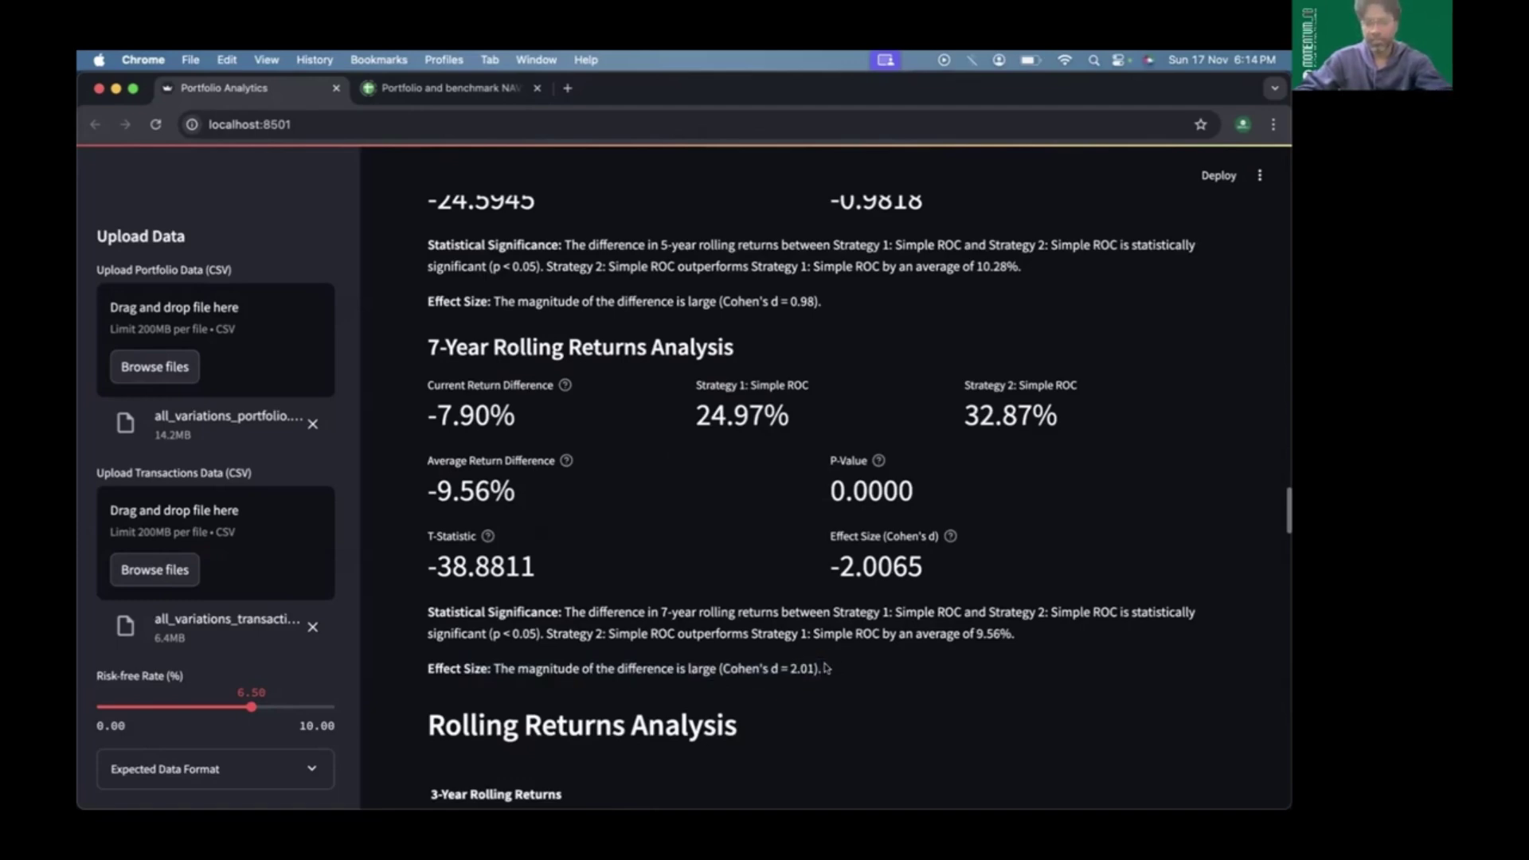
drag(824, 667, 556, 668)
click(555, 667)
scroll(732, 545, up, 1)
scroll(733, 545, up, 5)
scroll(732, 545, up, 2)
drag(694, 549, 792, 550)
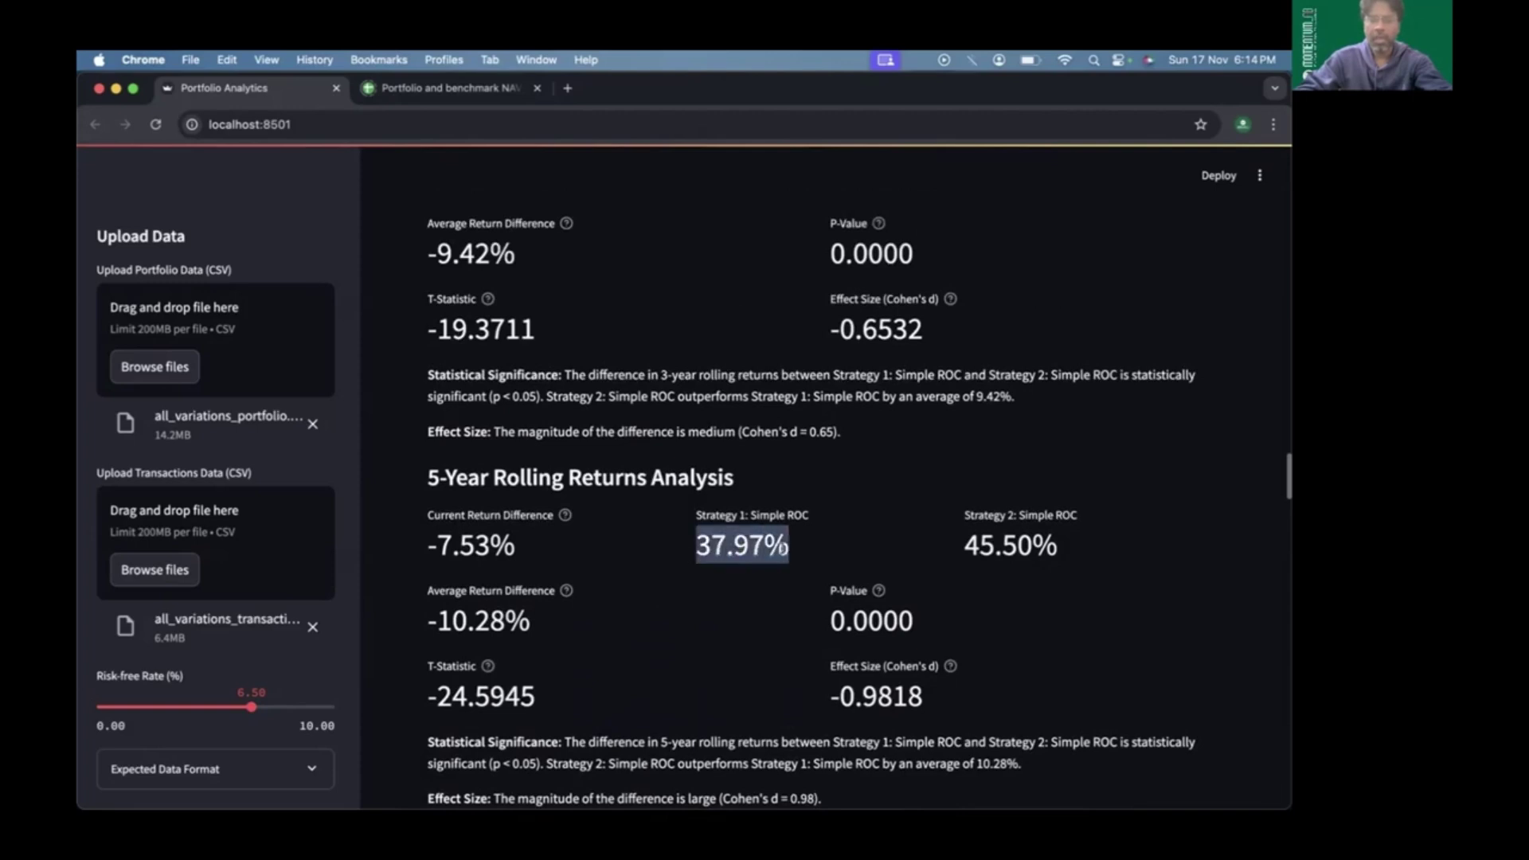
drag(962, 547, 1059, 547)
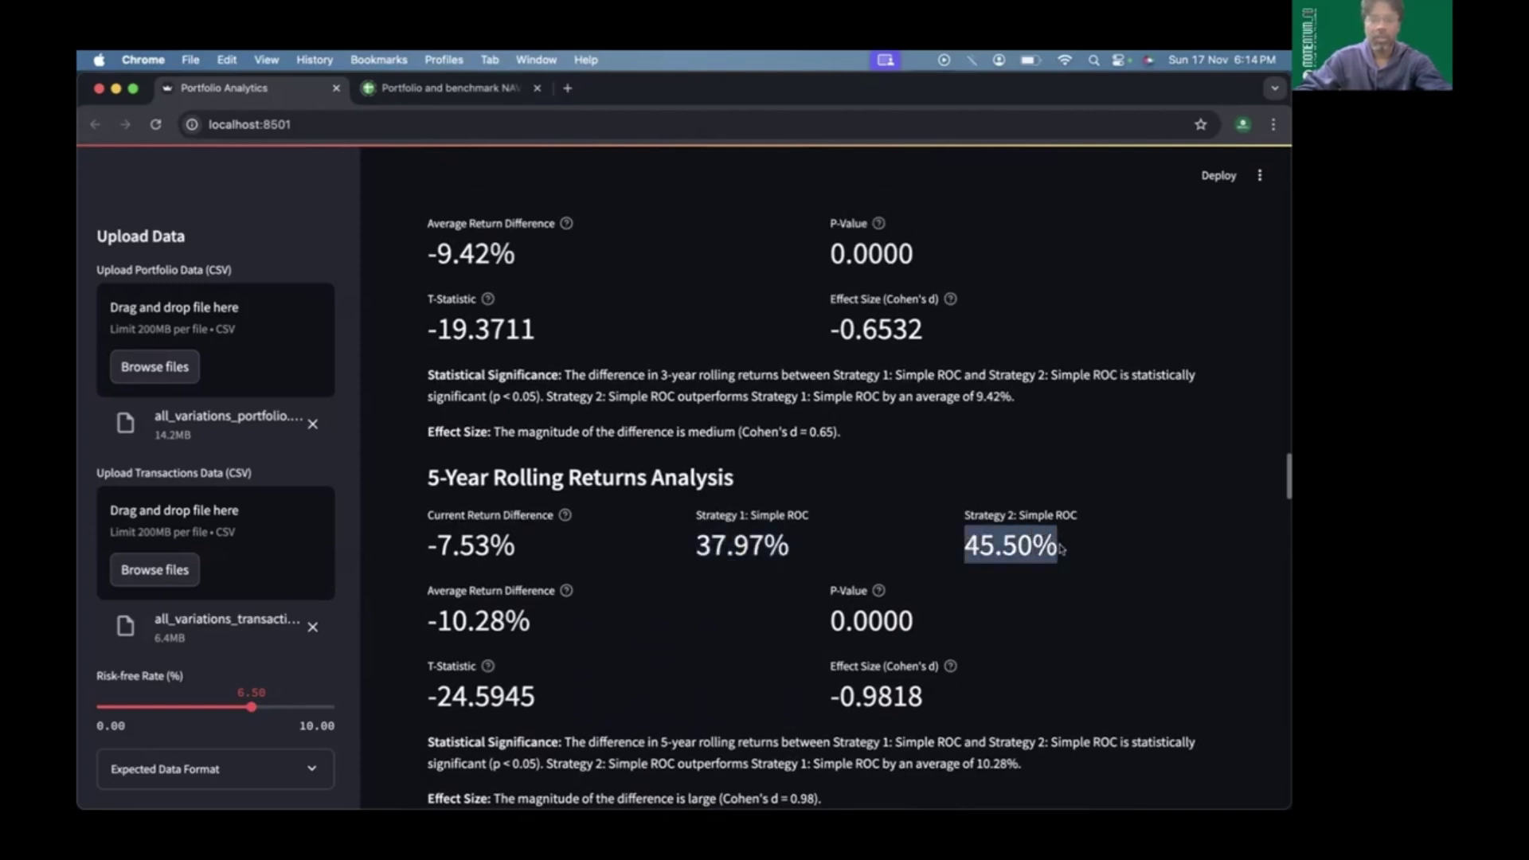
click(1060, 548)
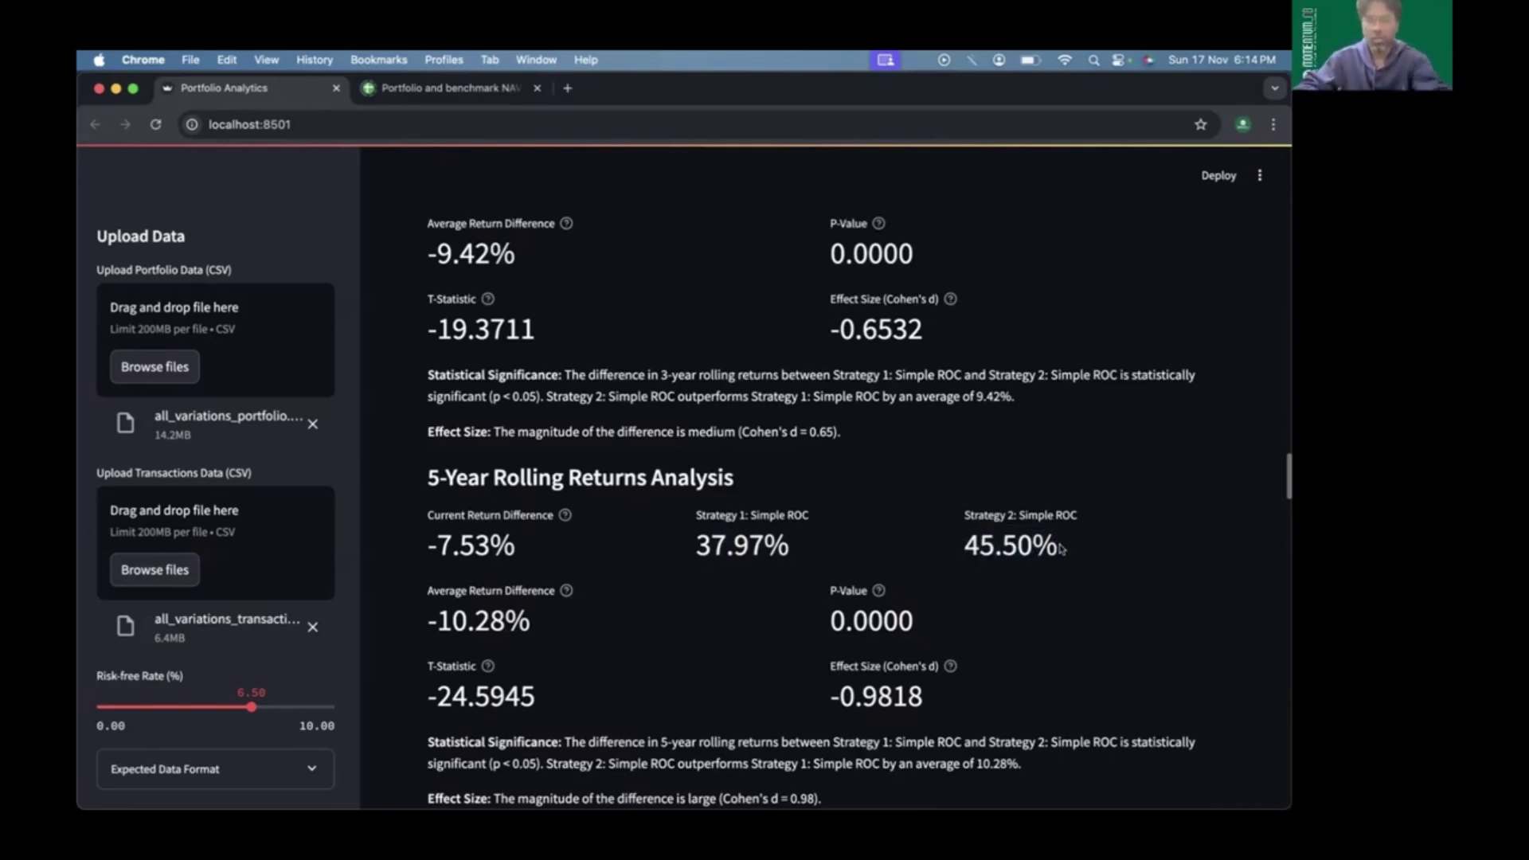
drag(714, 538, 788, 546)
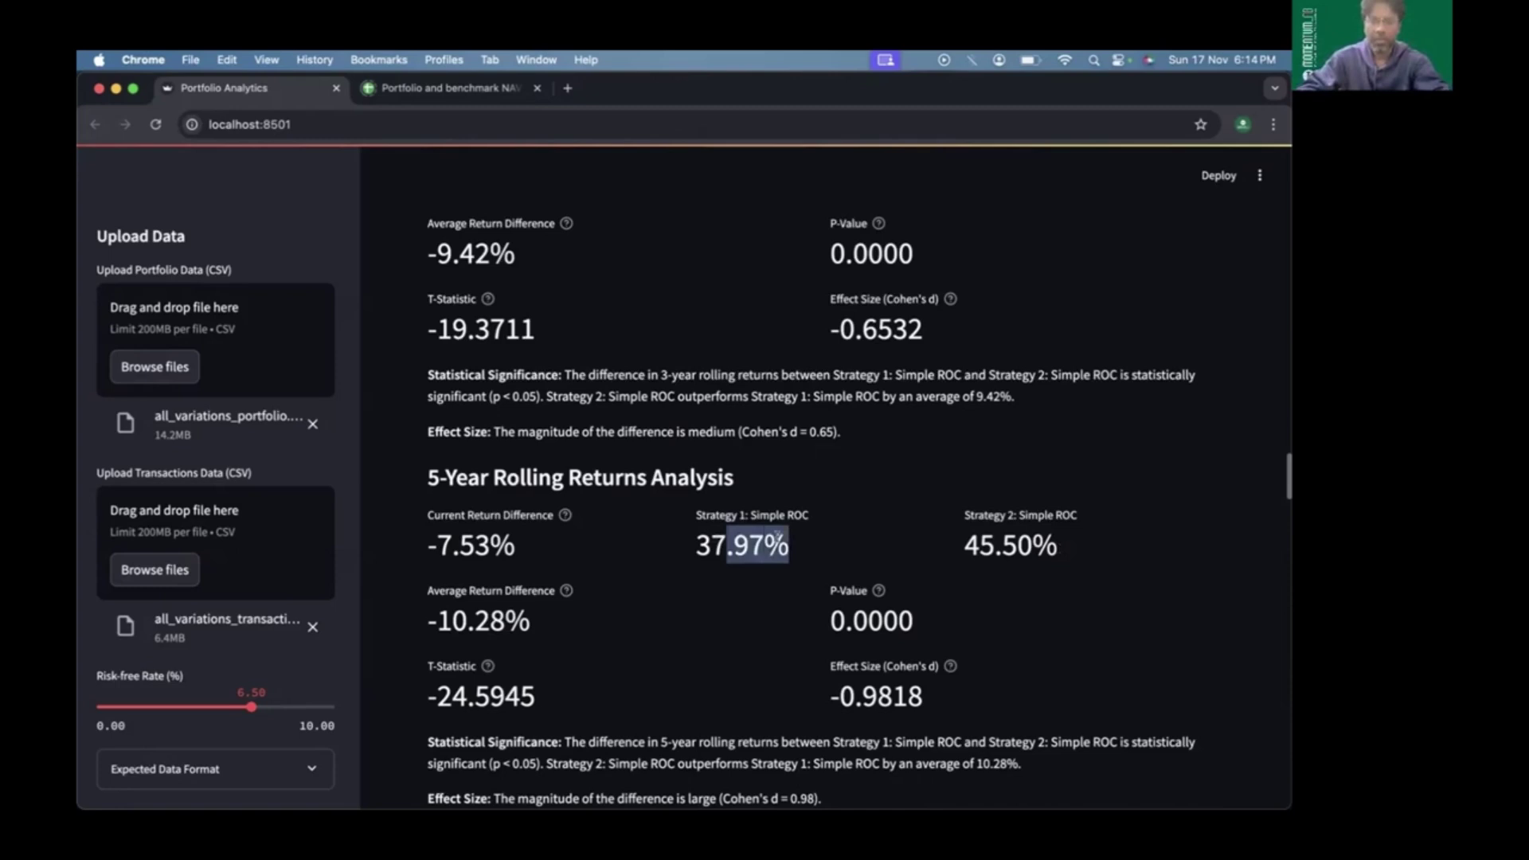
click(964, 538)
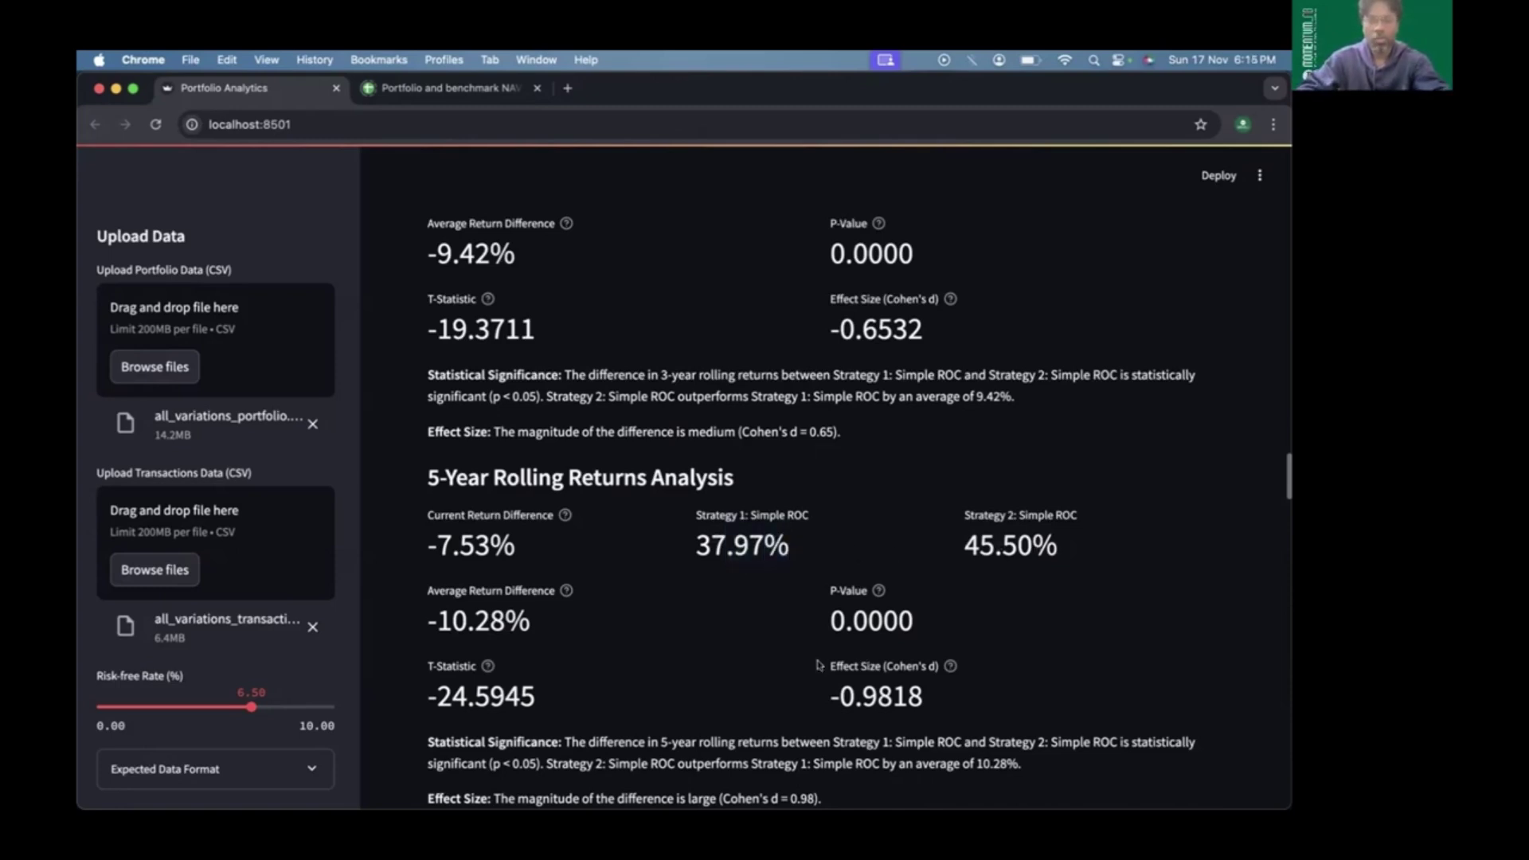
scroll(836, 669, down, 1)
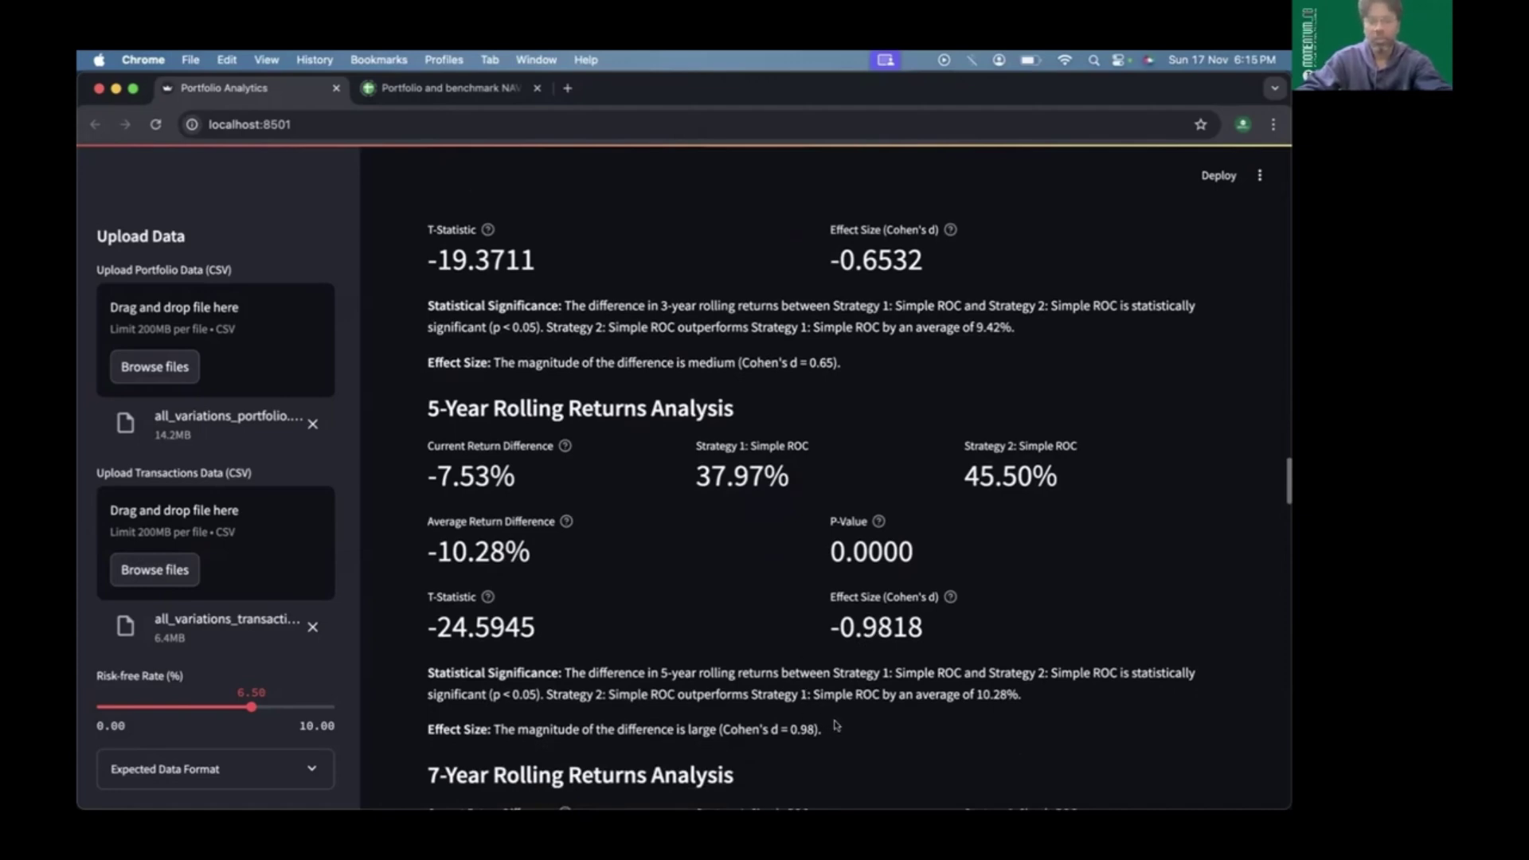
scroll(707, 724, down, 1)
scroll(706, 725, down, 2)
scroll(706, 725, down, 2)
scroll(707, 726, down, 5)
scroll(707, 726, down, 1)
scroll(706, 725, down, 4)
scroll(705, 724, down, 3)
scroll(706, 724, down, 2)
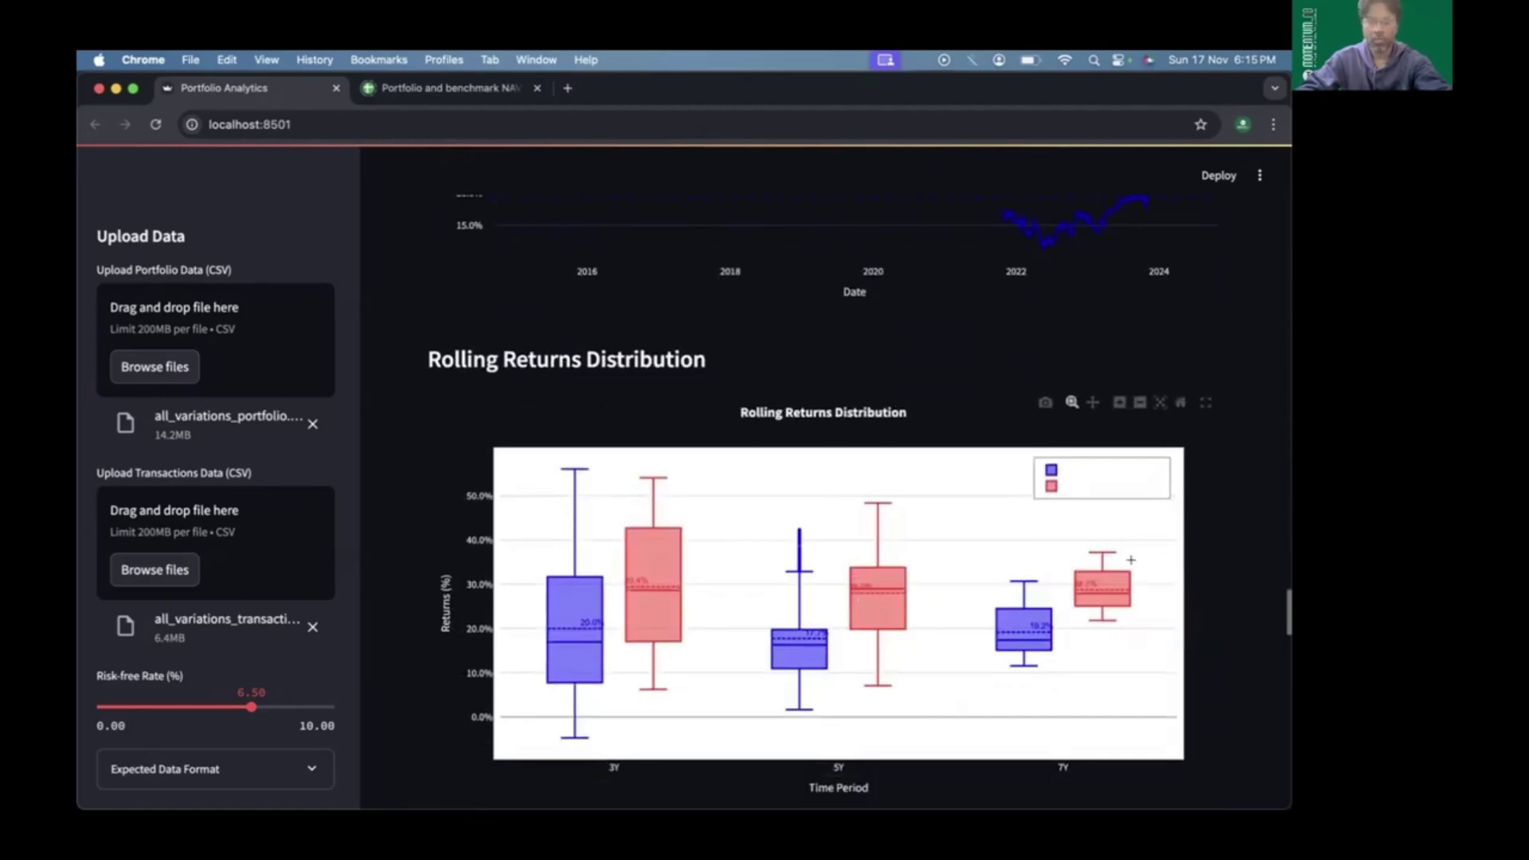
scroll(941, 333, up, 2)
scroll(938, 323, up, 5)
scroll(938, 325, up, 5)
scroll(938, 328, up, 5)
scroll(938, 331, up, 3)
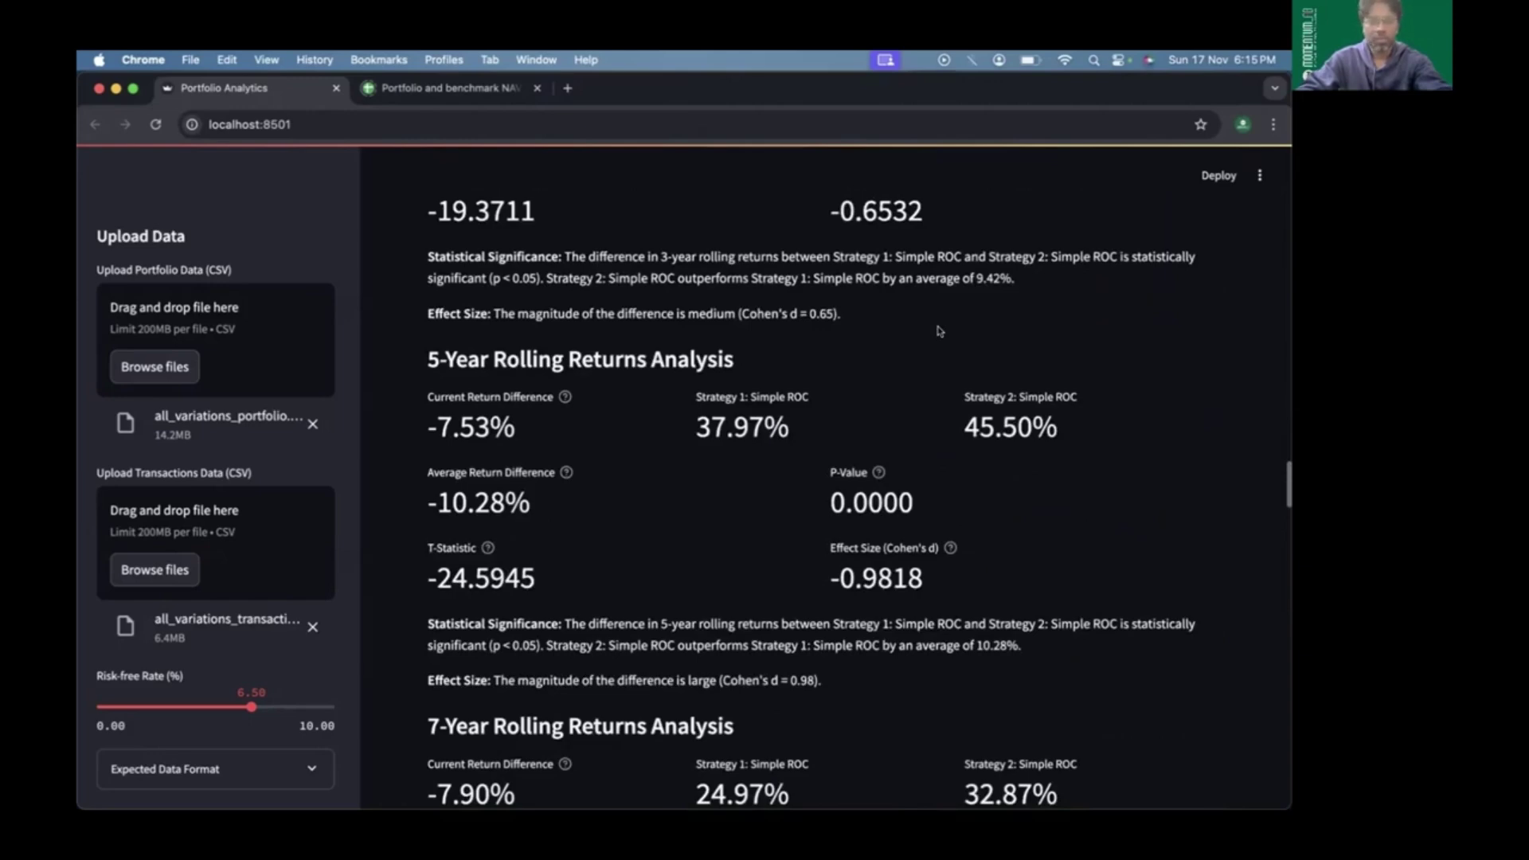
scroll(908, 343, up, 3)
scroll(905, 345, up, 3)
scroll(903, 345, up, 4)
scroll(904, 346, up, 5)
scroll(905, 345, up, 5)
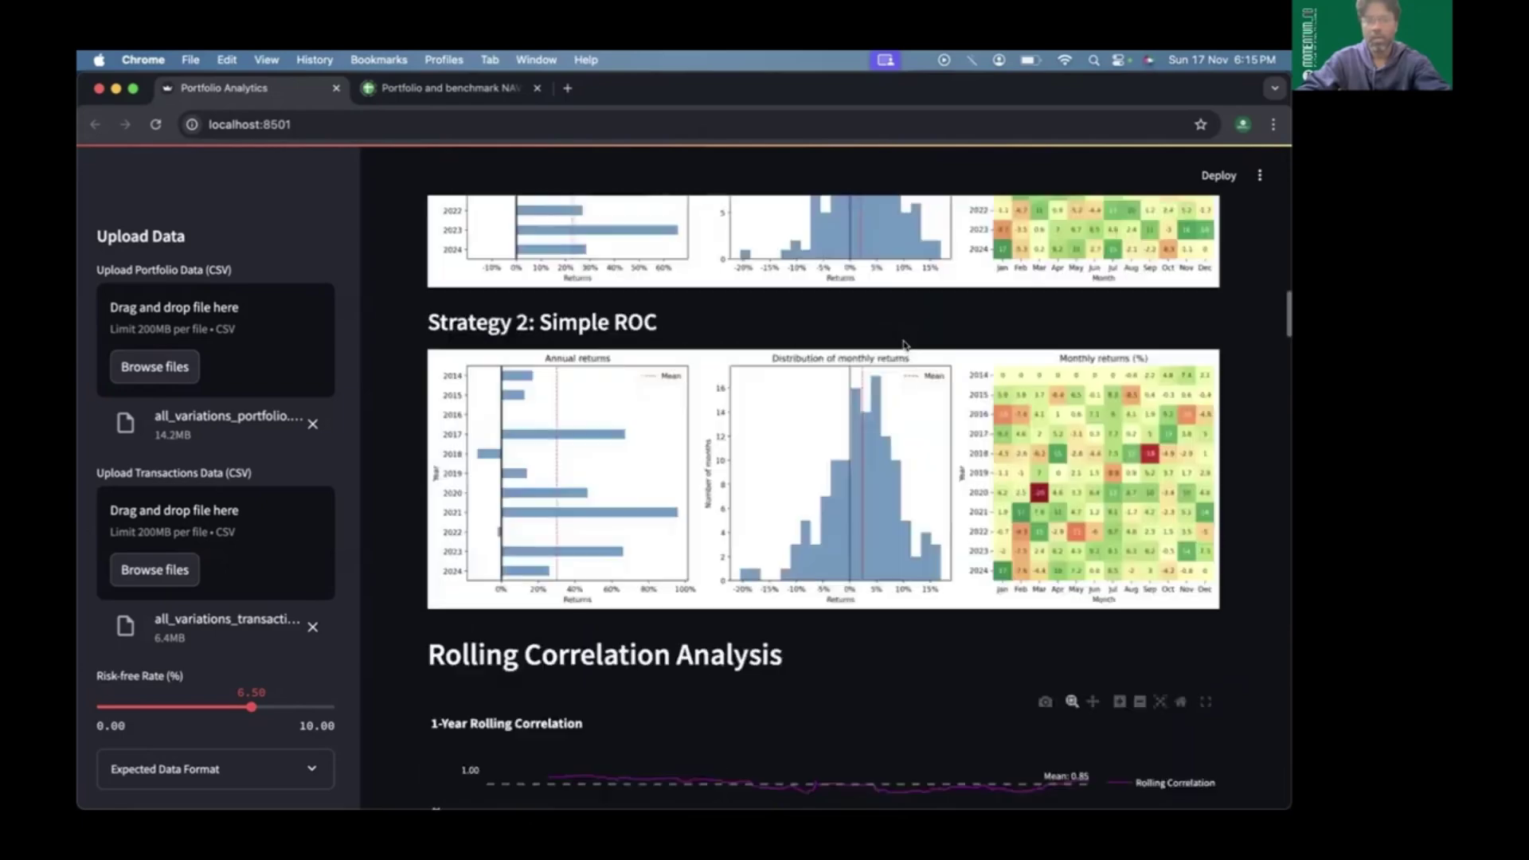
scroll(904, 345, up, 5)
scroll(903, 342, up, 5)
scroll(901, 340, up, 2)
scroll(901, 341, up, 3)
scroll(903, 332, up, 3)
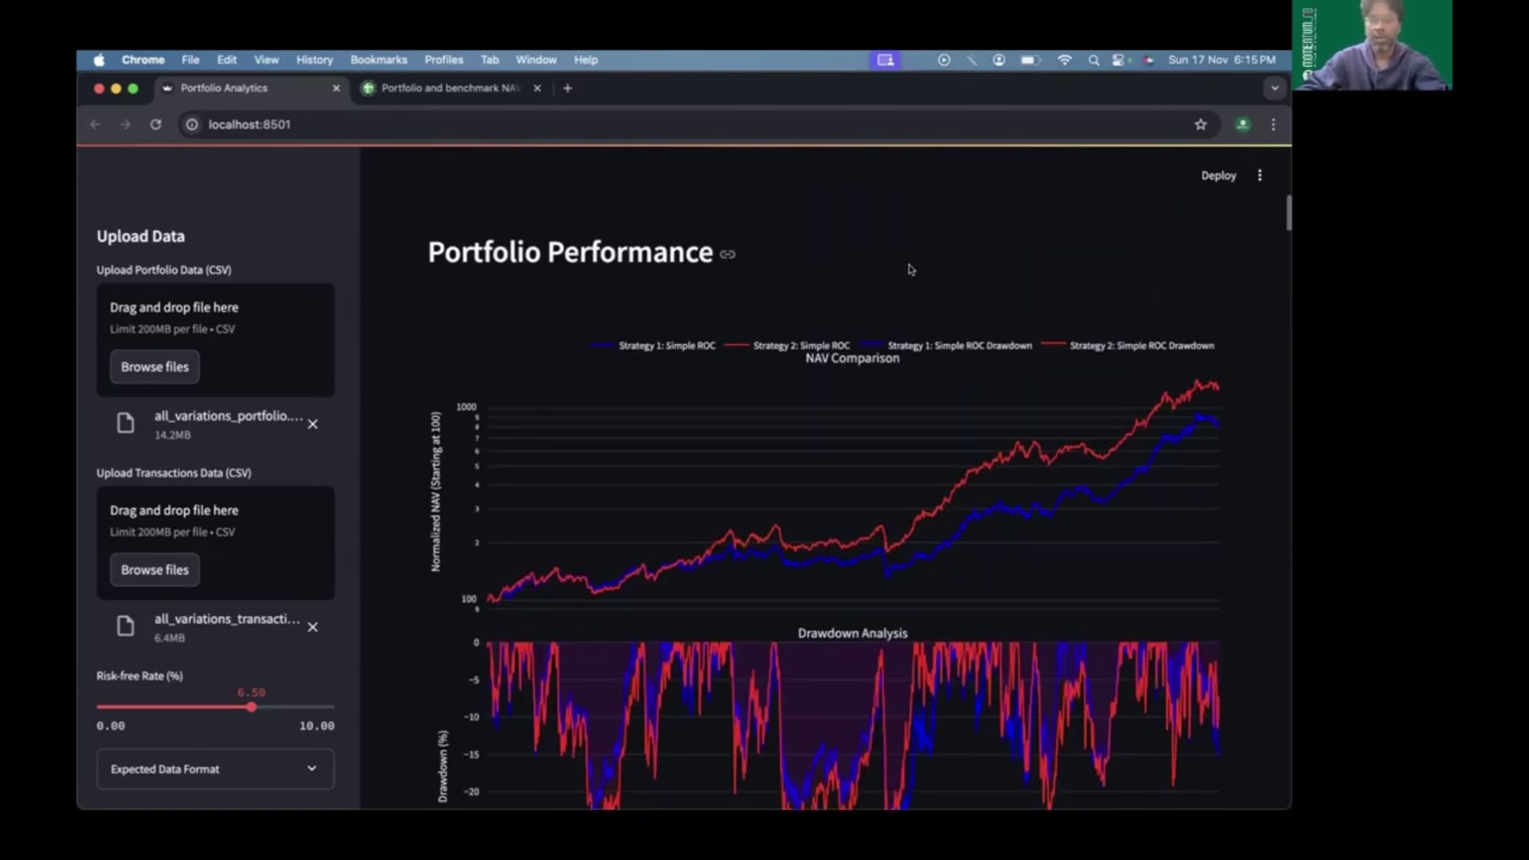
scroll(890, 244, up, 2)
scroll(889, 246, up, 3)
scroll(889, 245, up, 3)
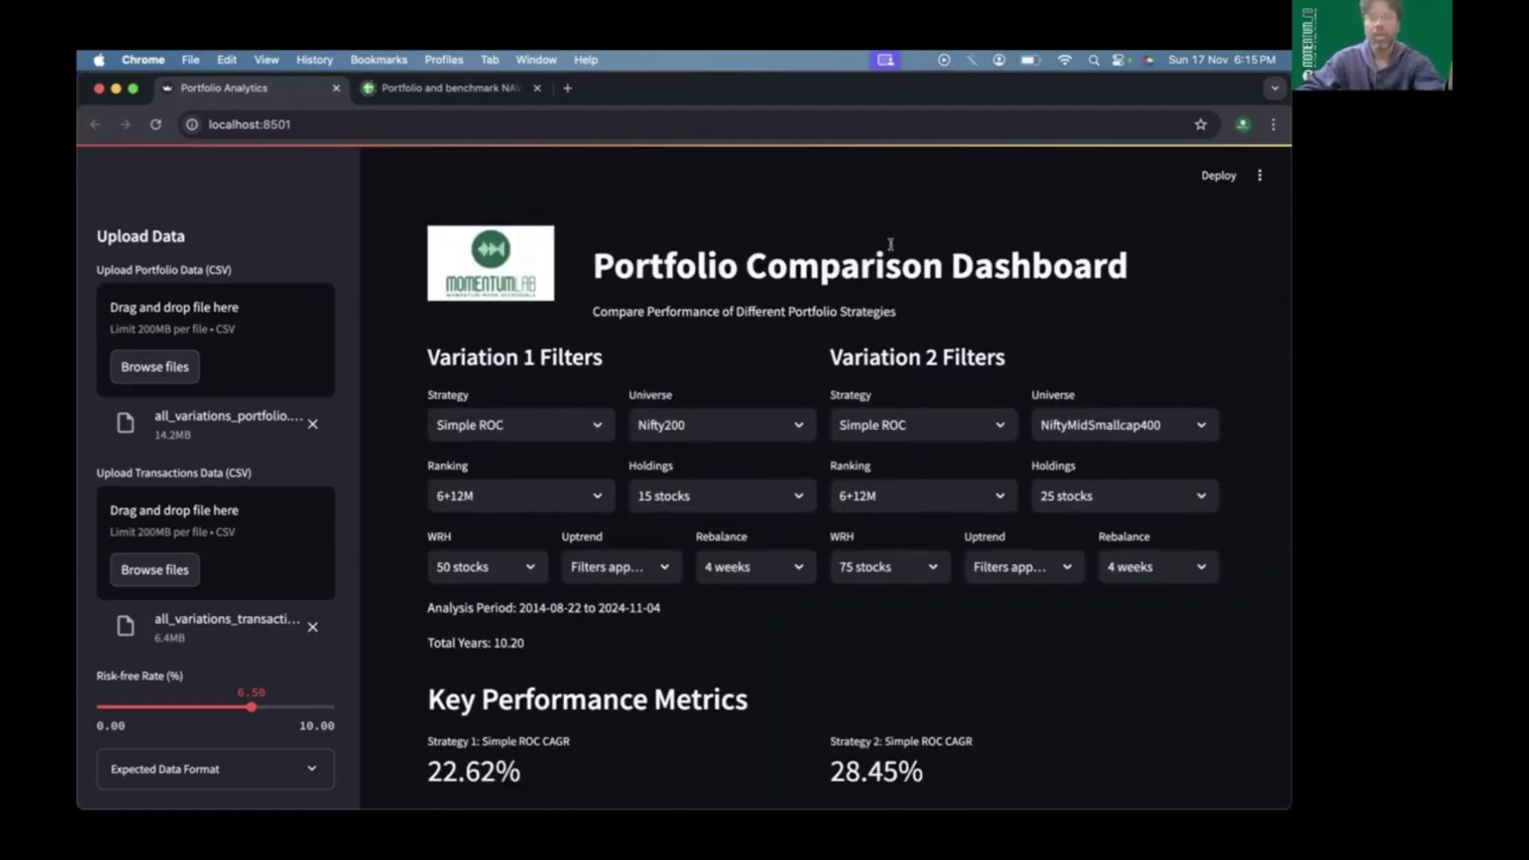
scroll(890, 246, down, 2)
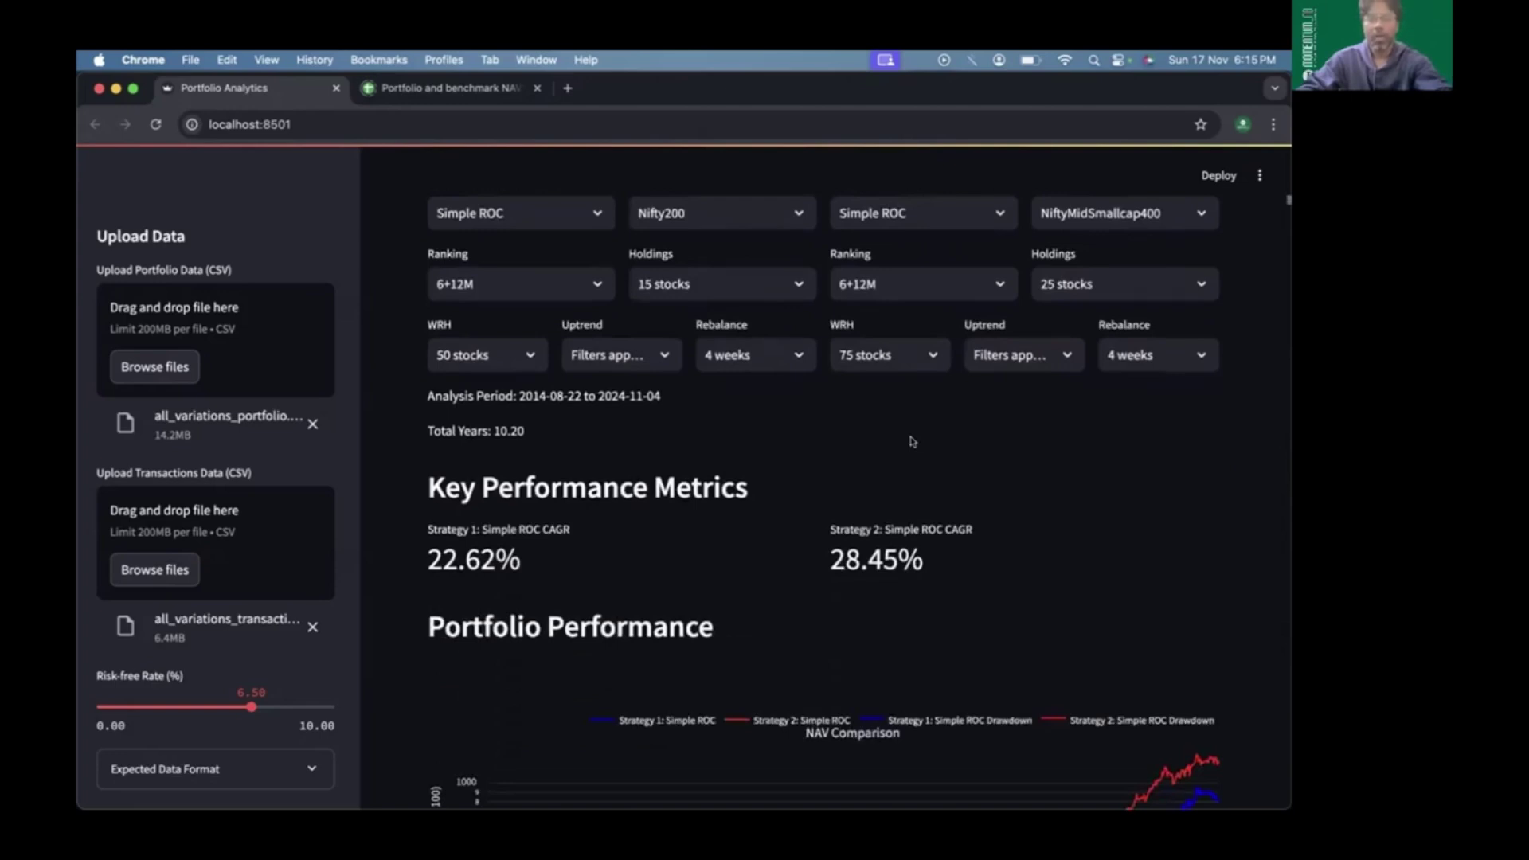
scroll(911, 441, down, 1)
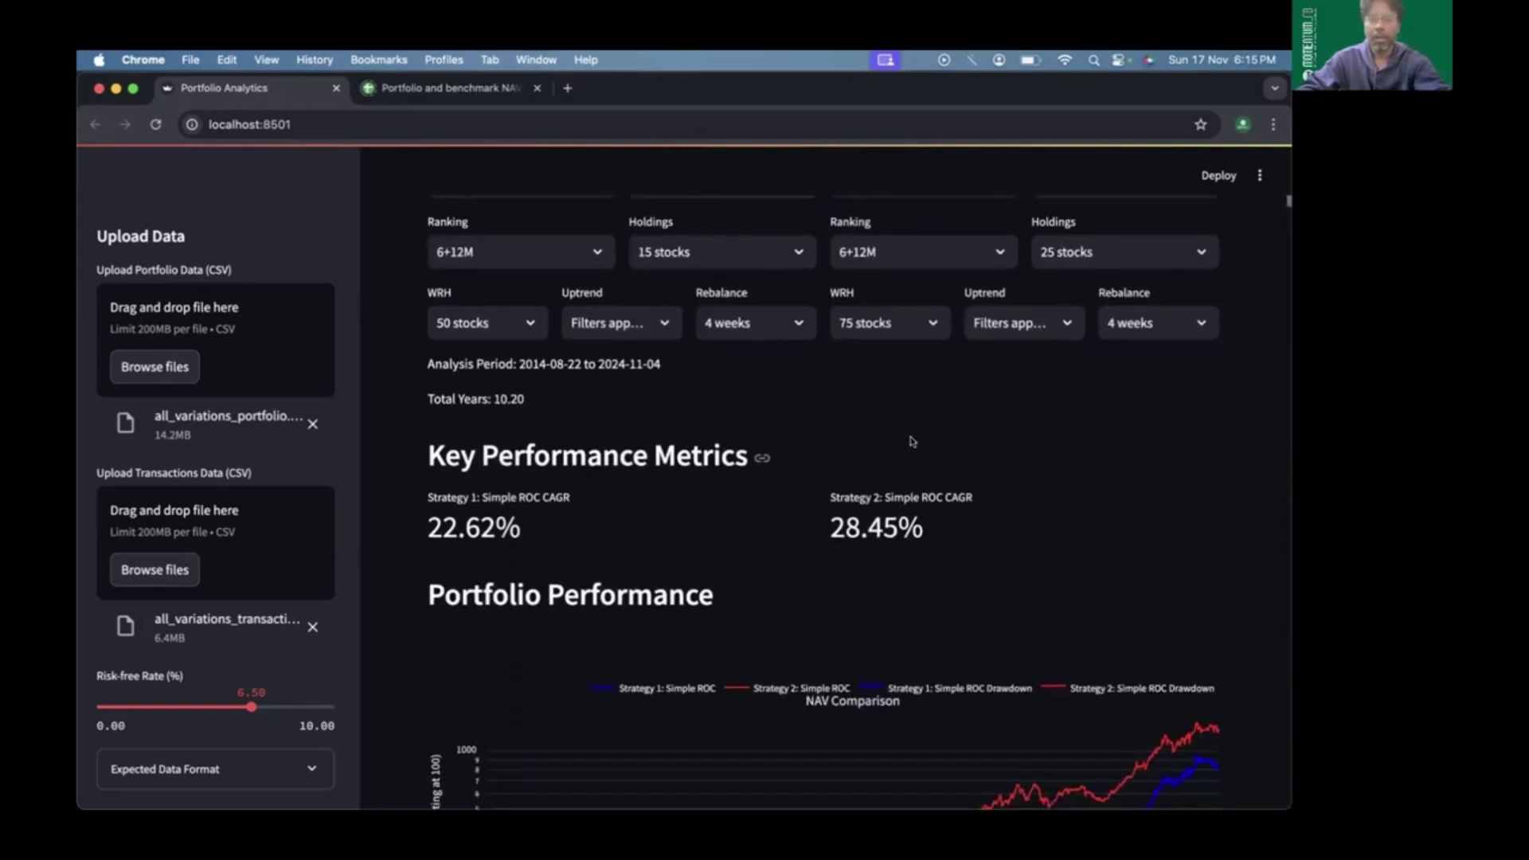
scroll(910, 441, down, 2)
scroll(910, 441, down, 1)
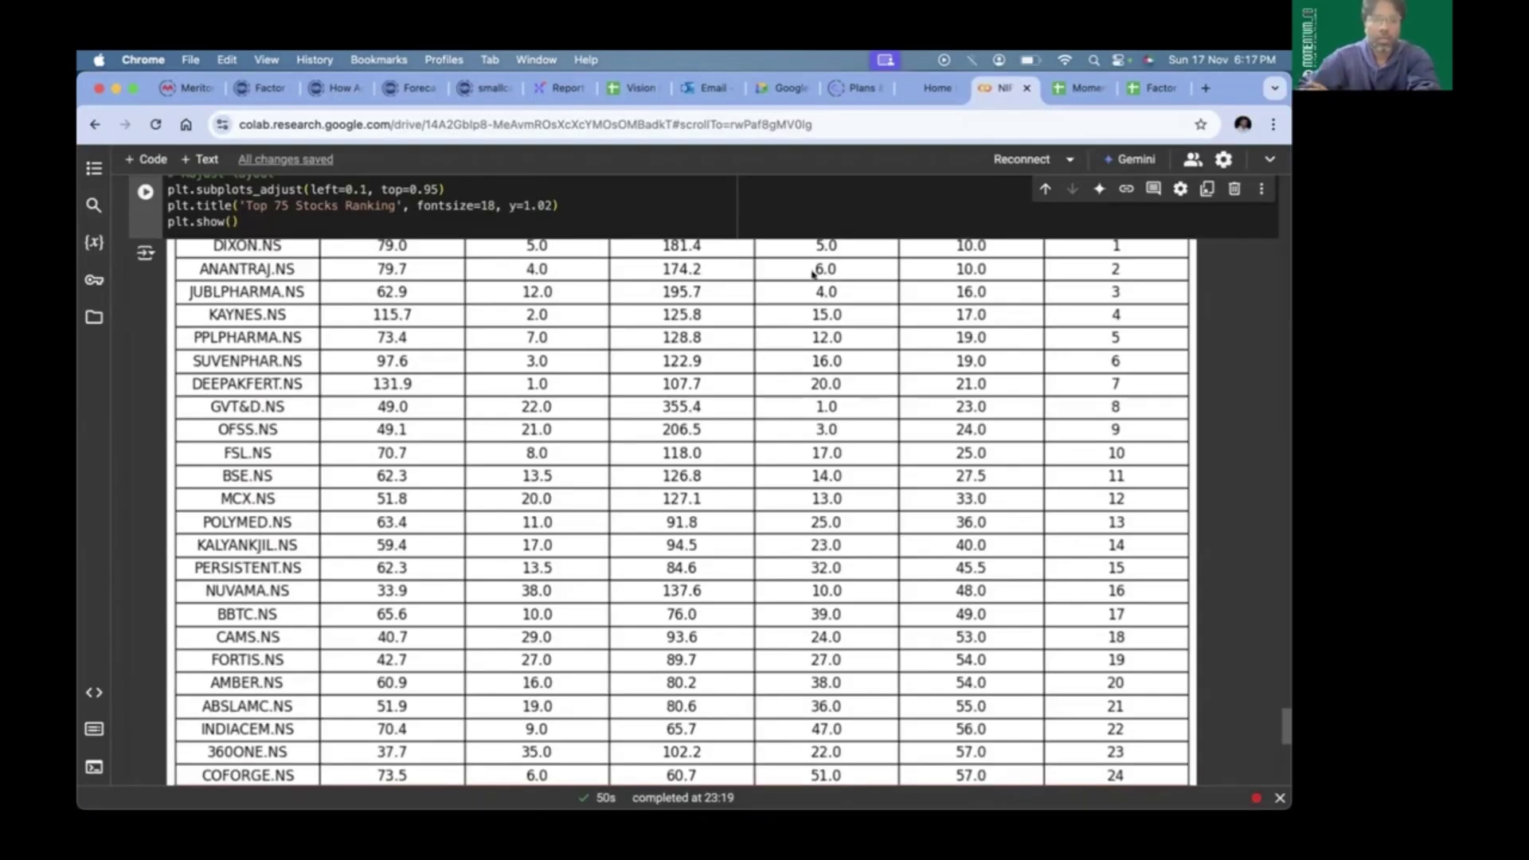
scroll(828, 272, up, 2)
scroll(717, 307, down, 2)
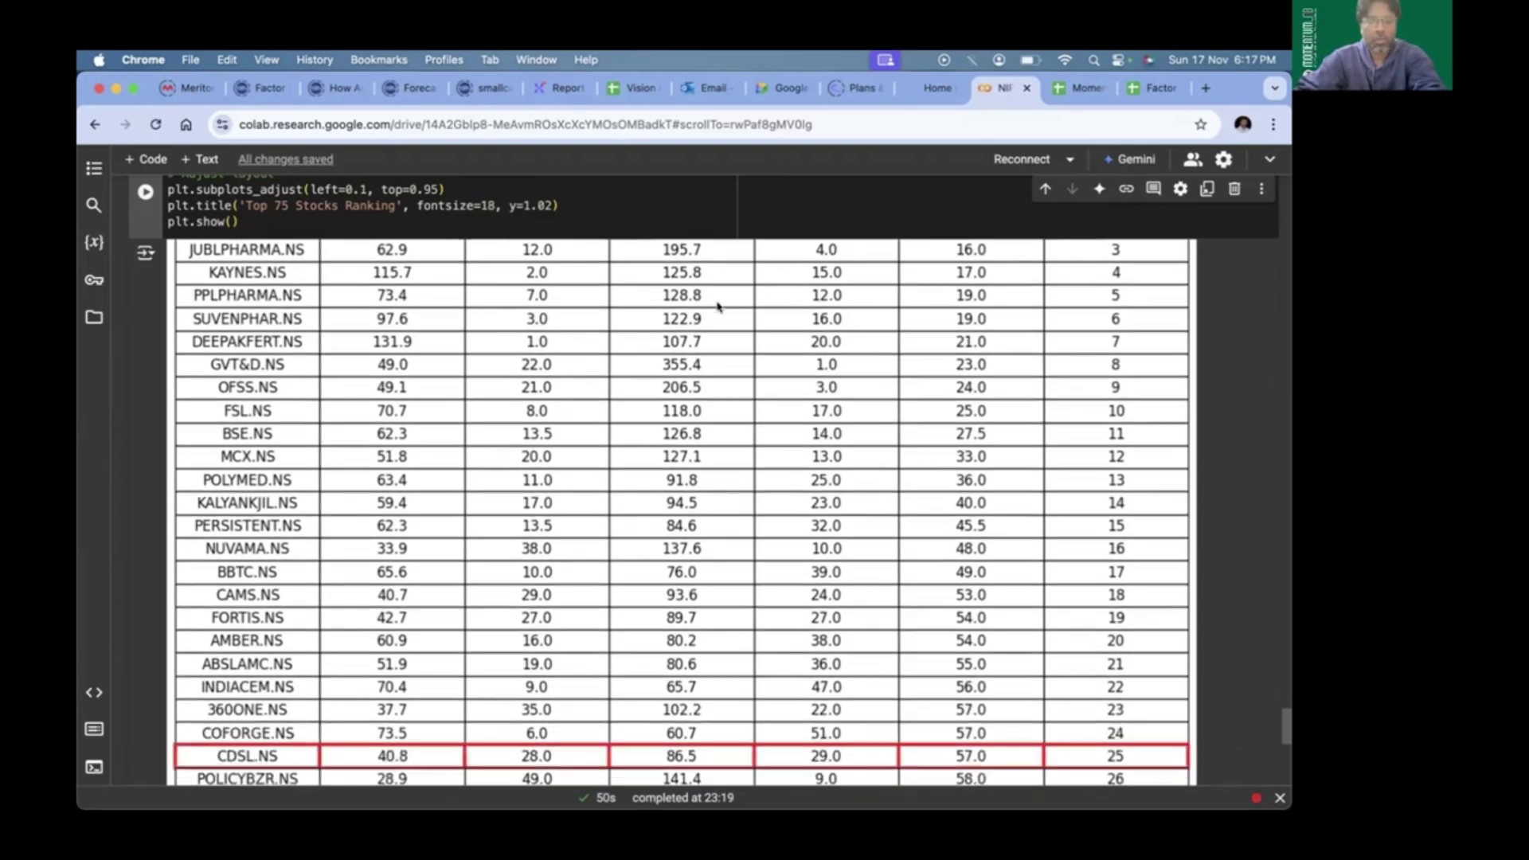
scroll(716, 306, up, 2)
scroll(717, 306, down, 2)
scroll(717, 306, down, 1)
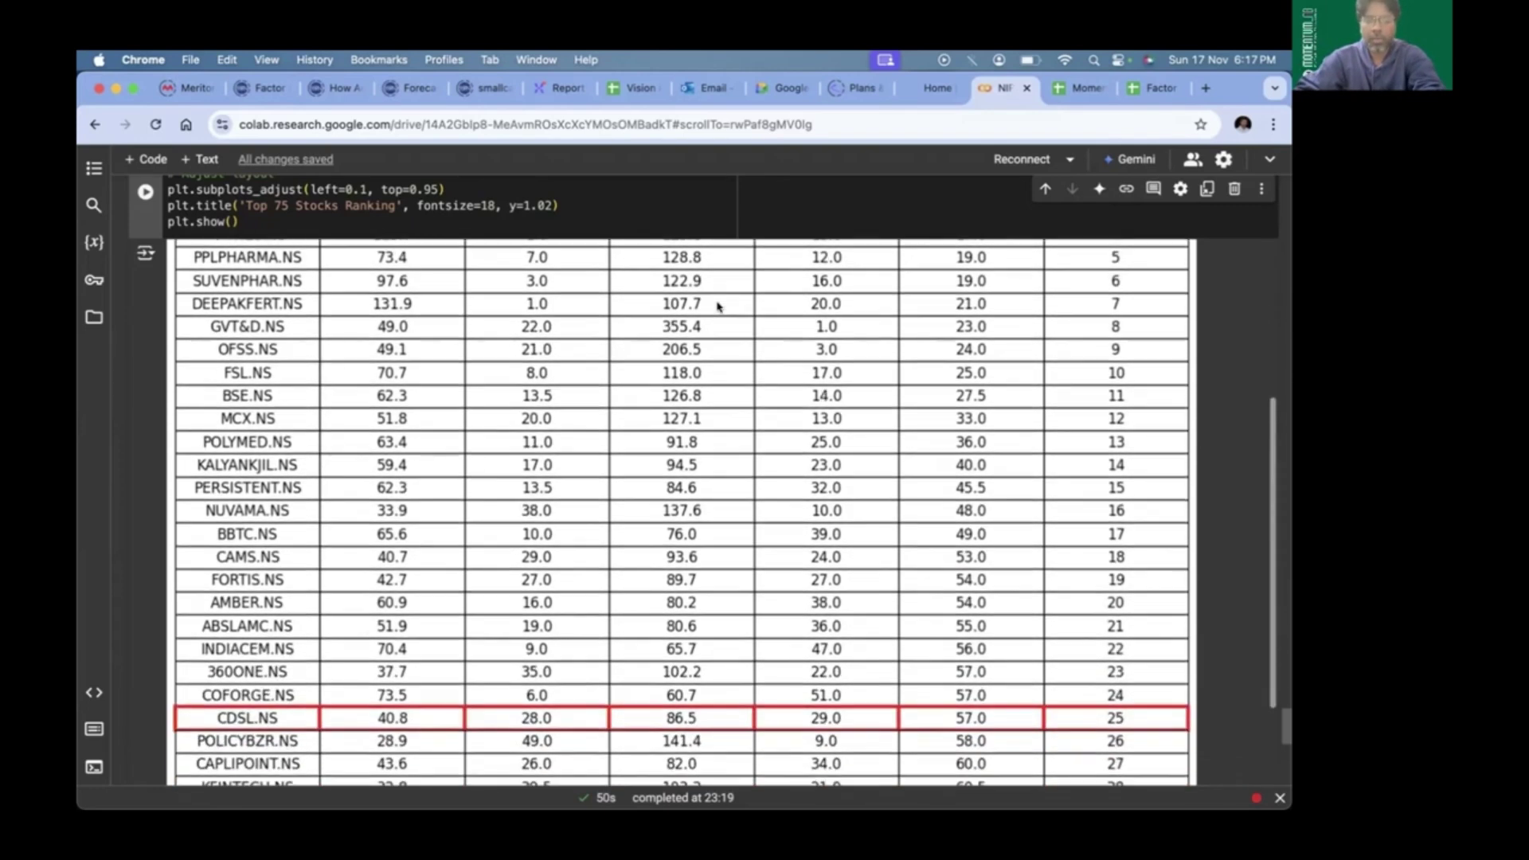